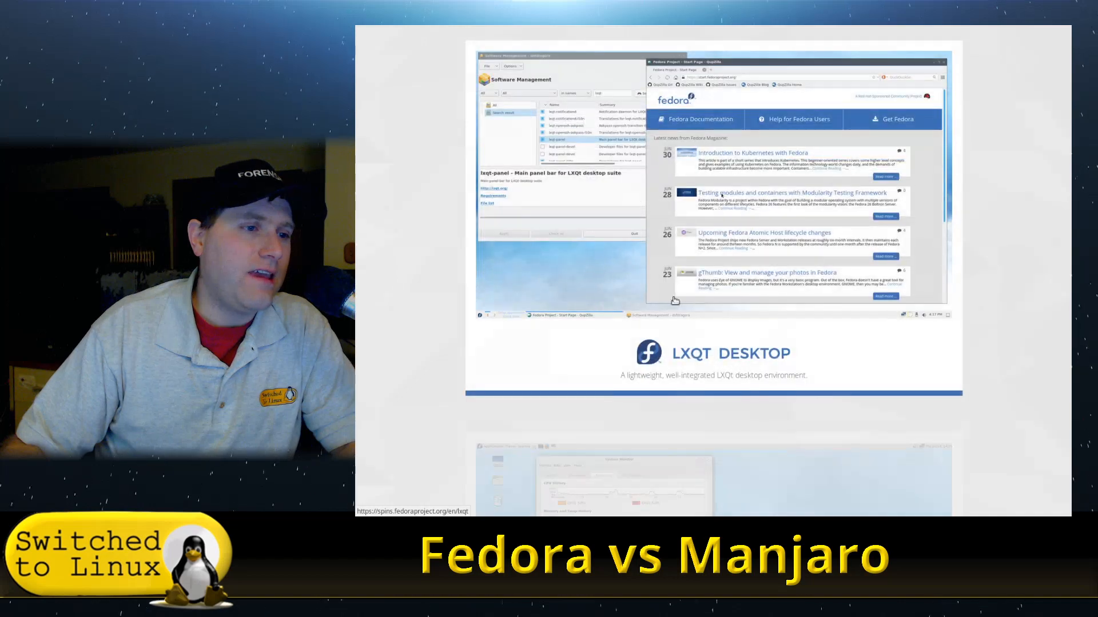
scroll(770, 230, down, 8)
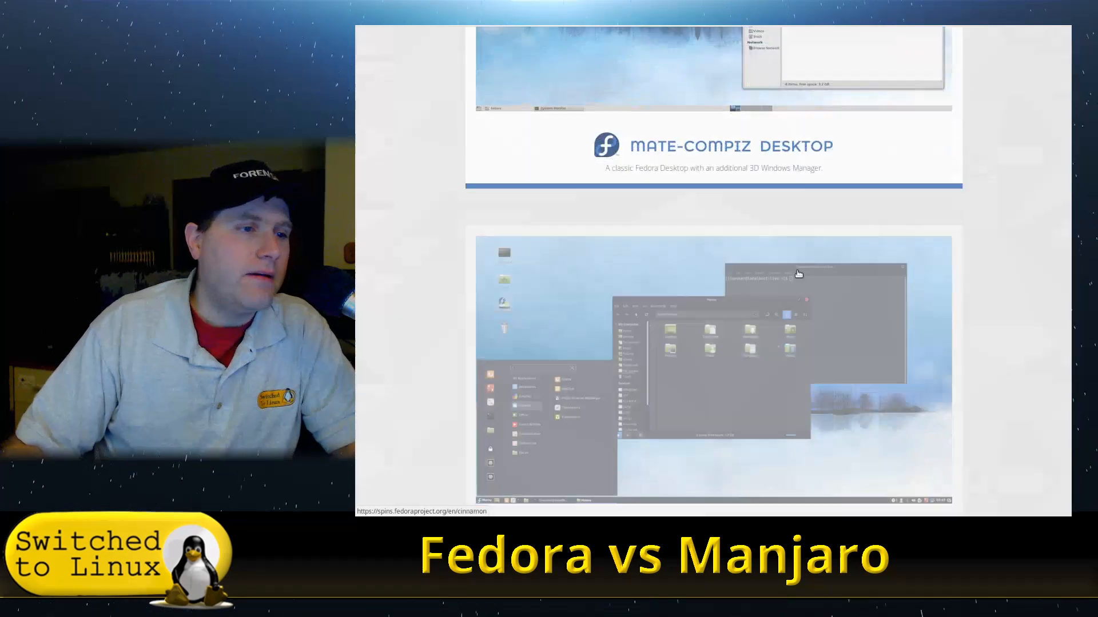
scroll(750, 262, down, 5)
scroll(813, 308, down, 8)
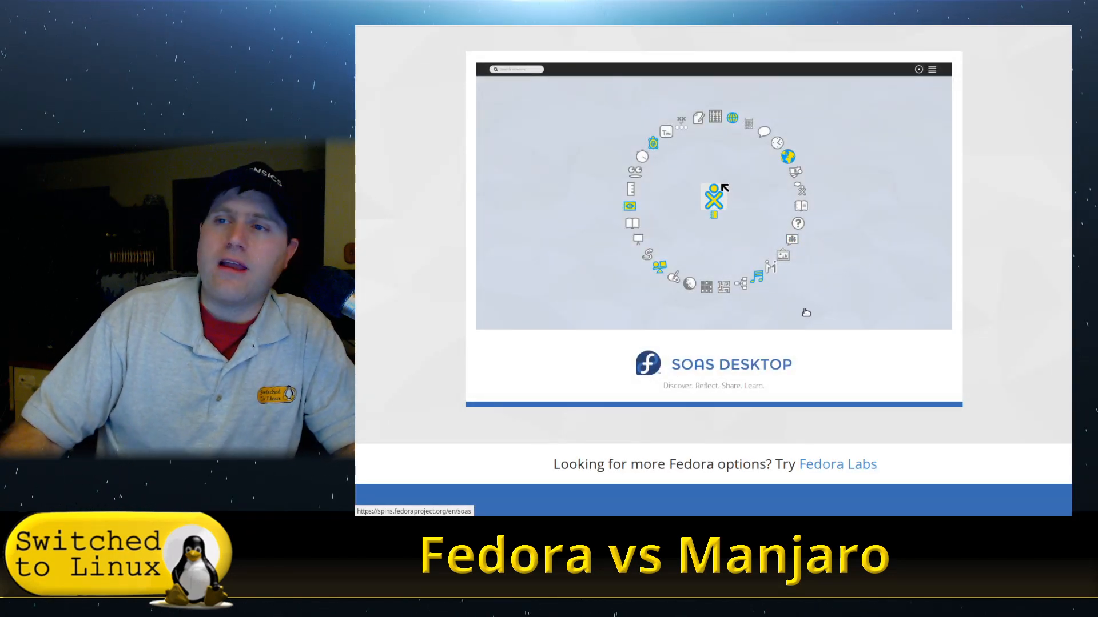
scroll(817, 323, up, 3)
scroll(832, 324, down, 6)
scroll(839, 324, up, 10)
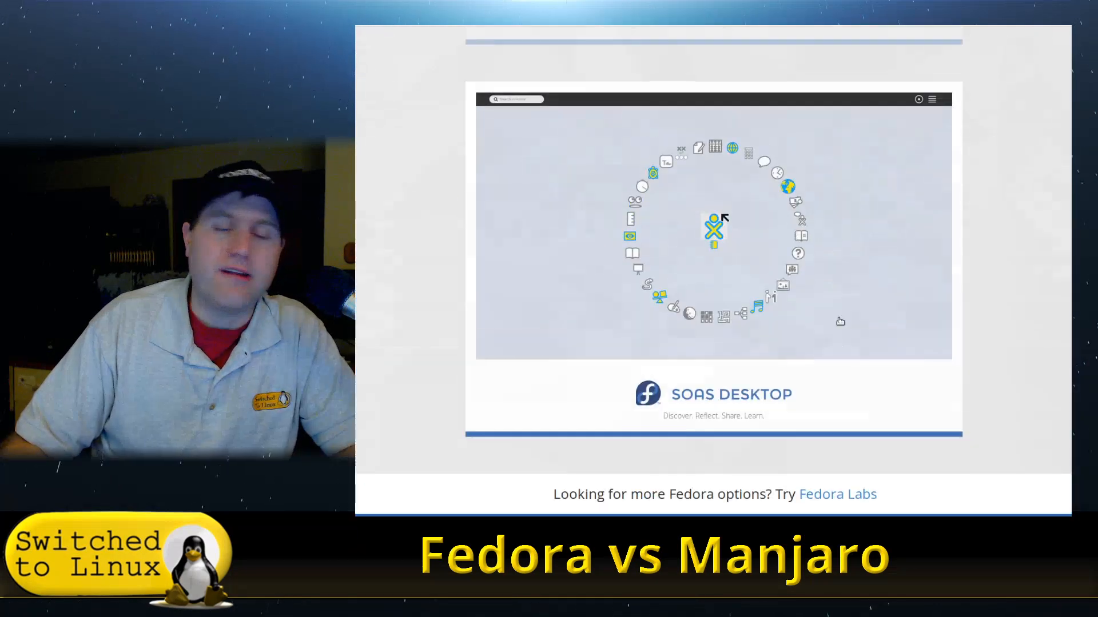
scroll(839, 320, up, 2)
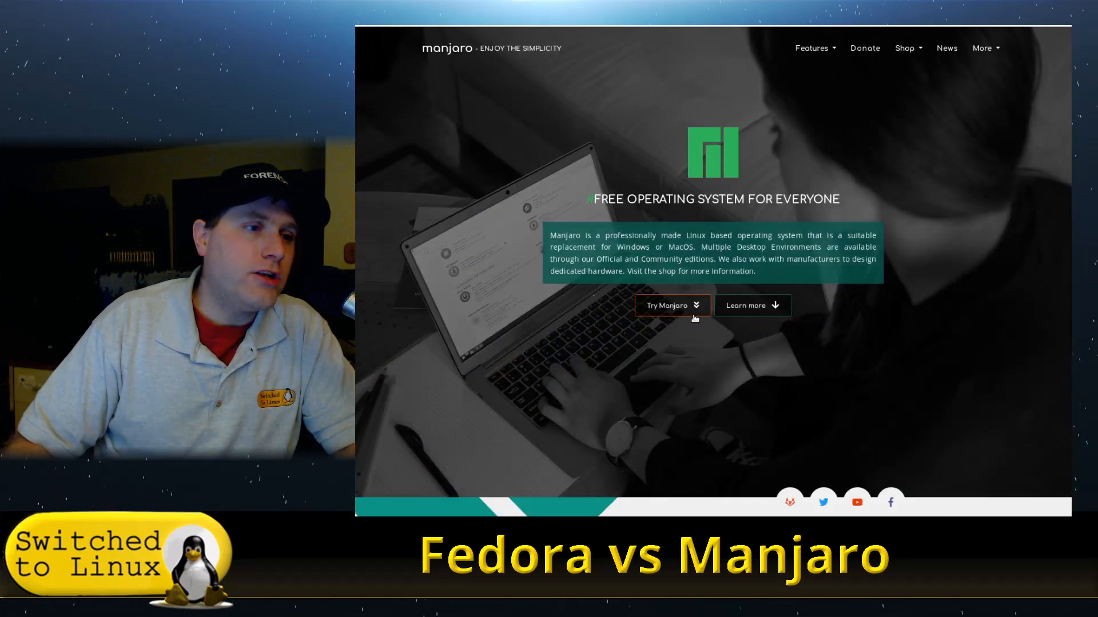
- Go to the Try Manjaro downloads page and scroll through the available editions
click(695, 317)
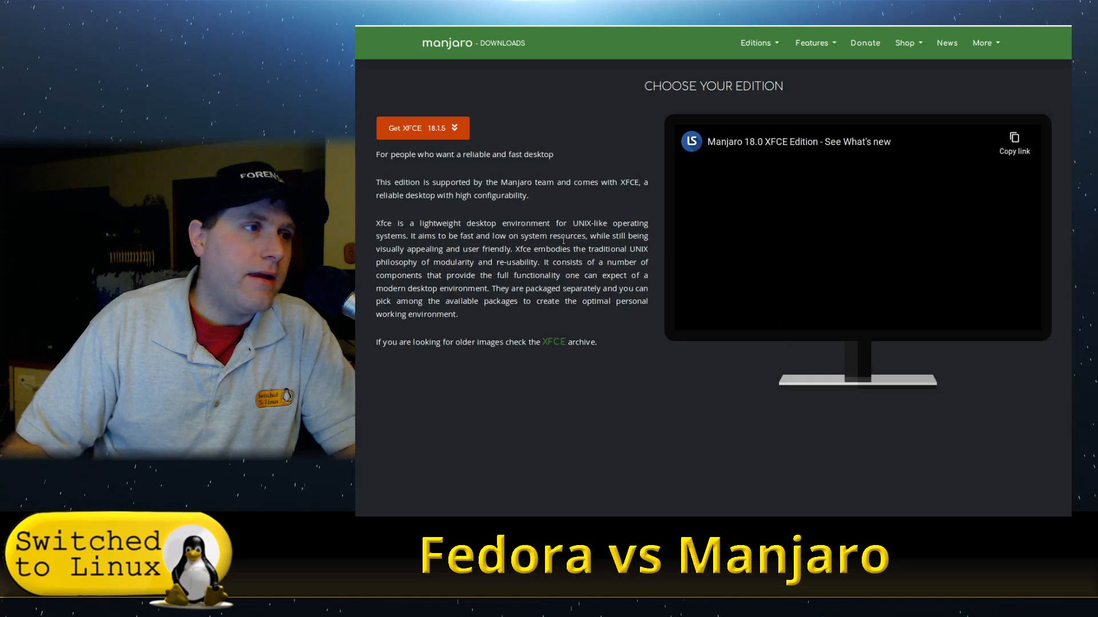
scroll(764, 176, down, 10)
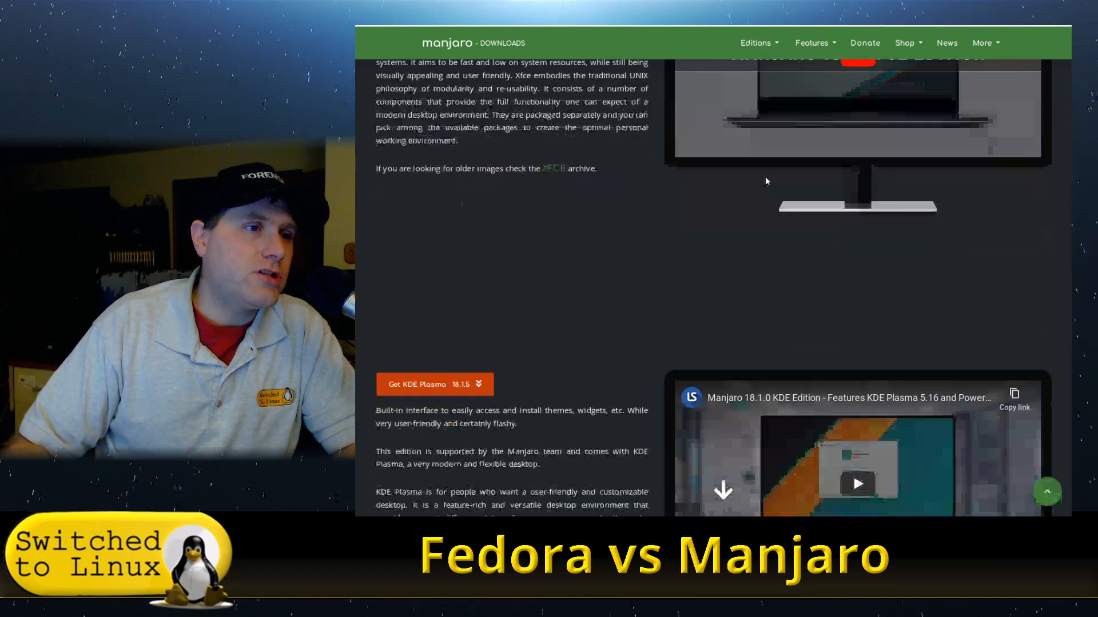
scroll(772, 193, down, 9)
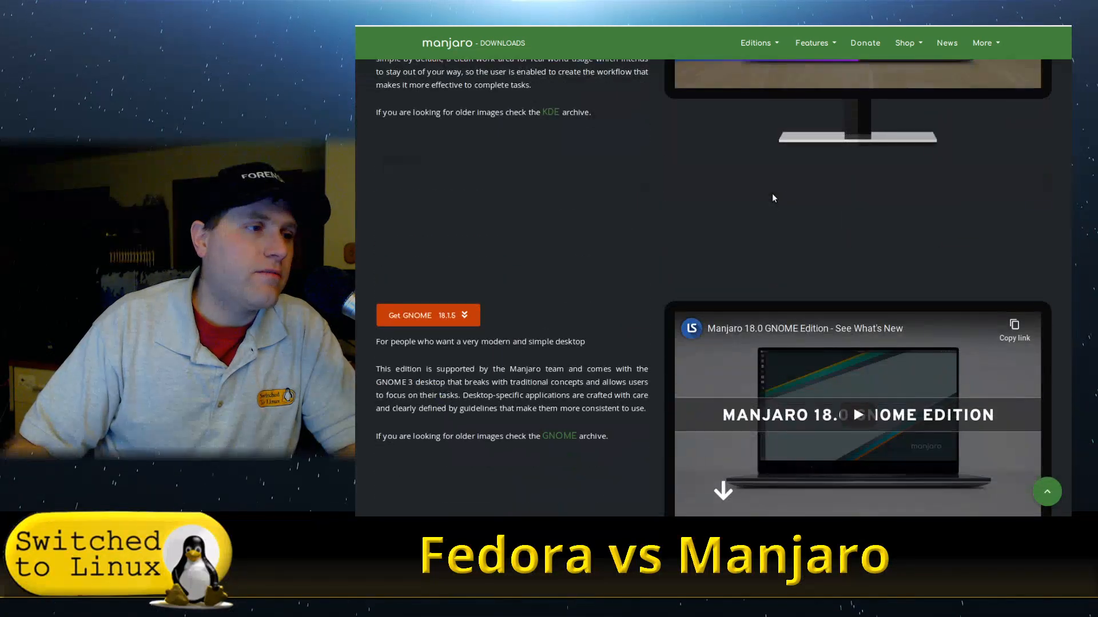
scroll(773, 203, down, 6)
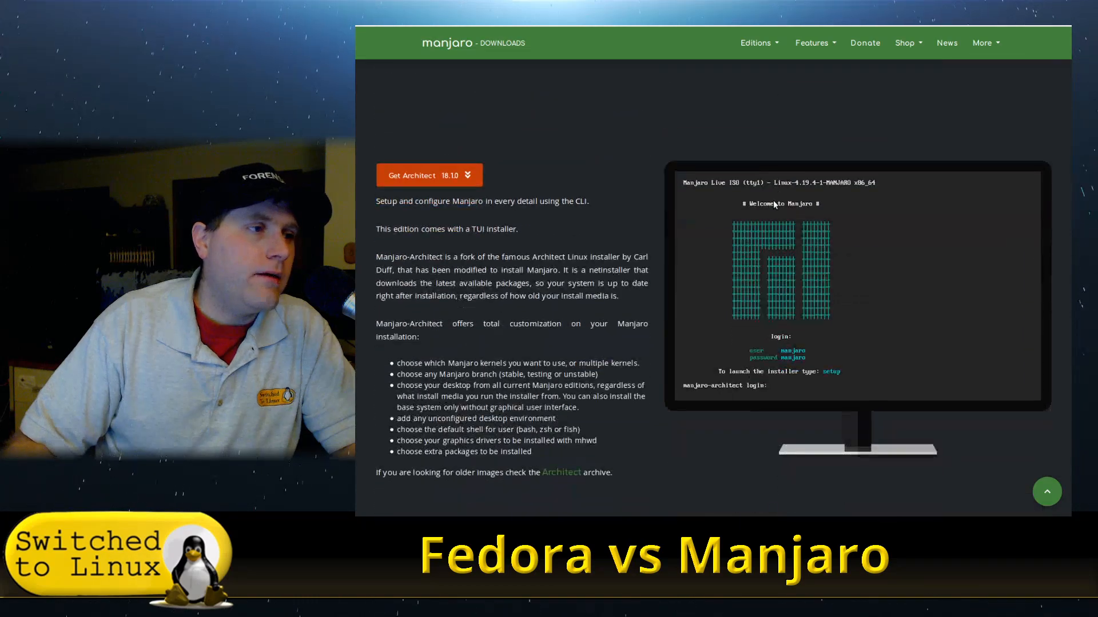
scroll(769, 203, up, 10)
scroll(770, 205, up, 10)
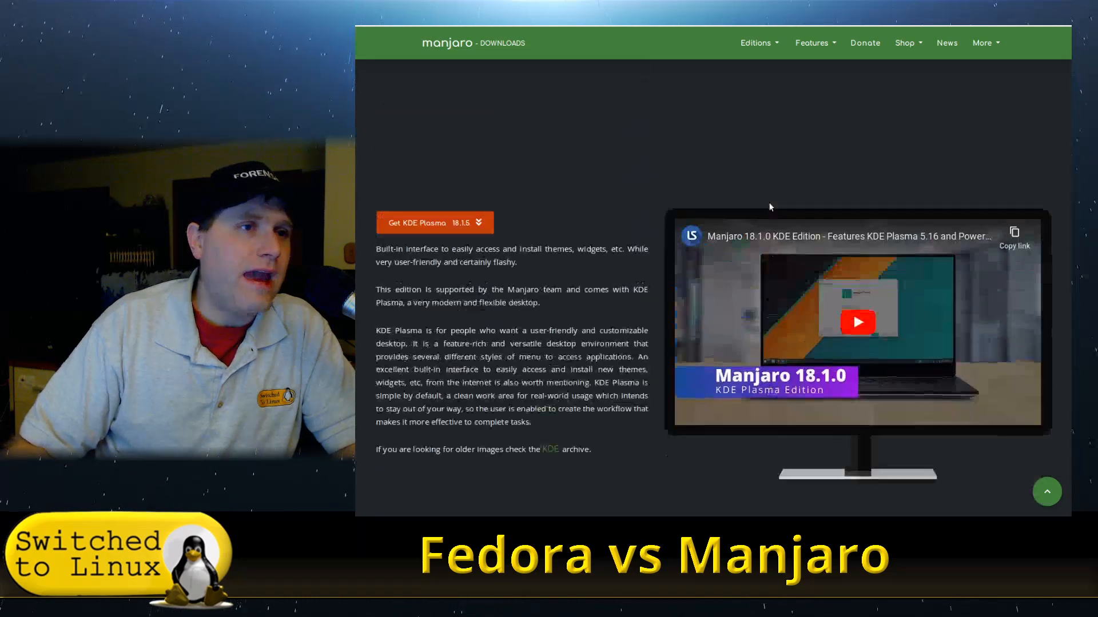
- Browse the More and Editions menus on the Manjaro site, then close them
click(991, 48)
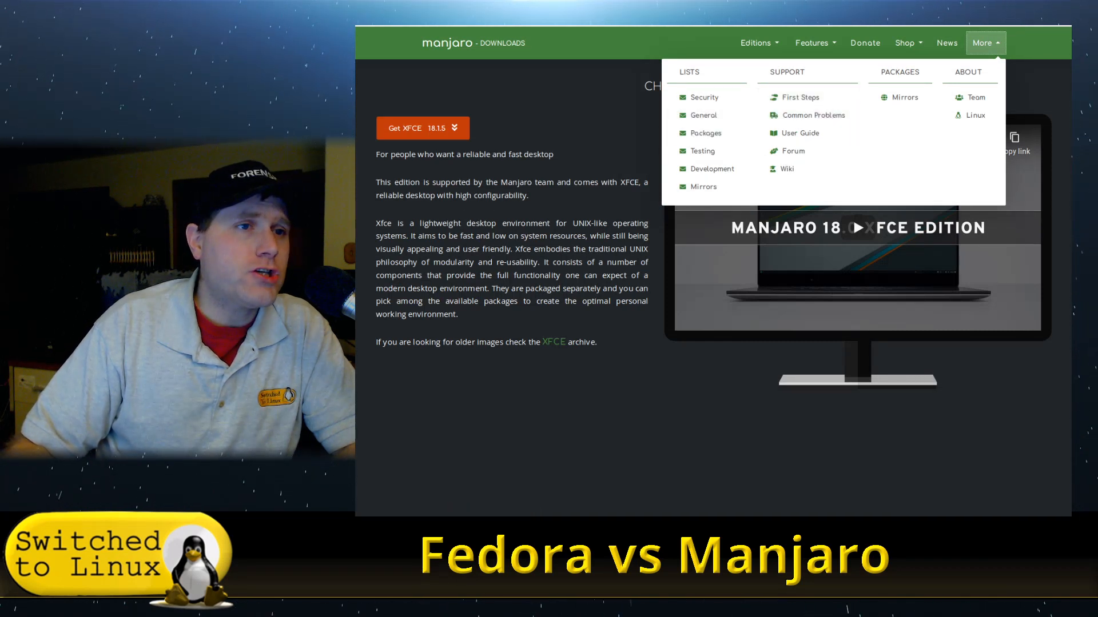
click(756, 45)
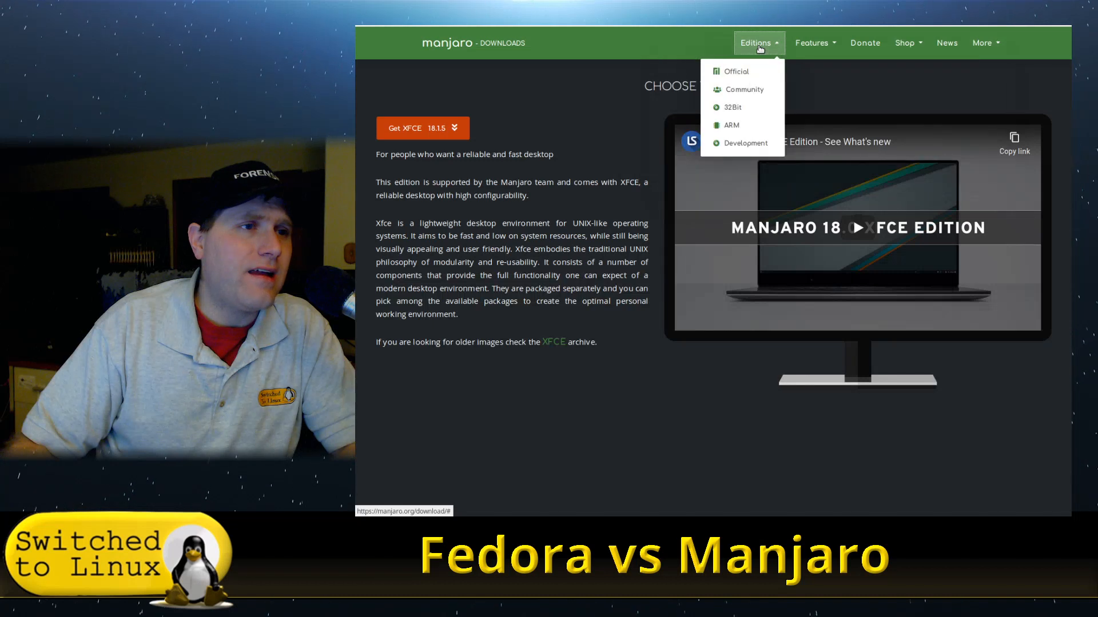
mouse_move(743, 97)
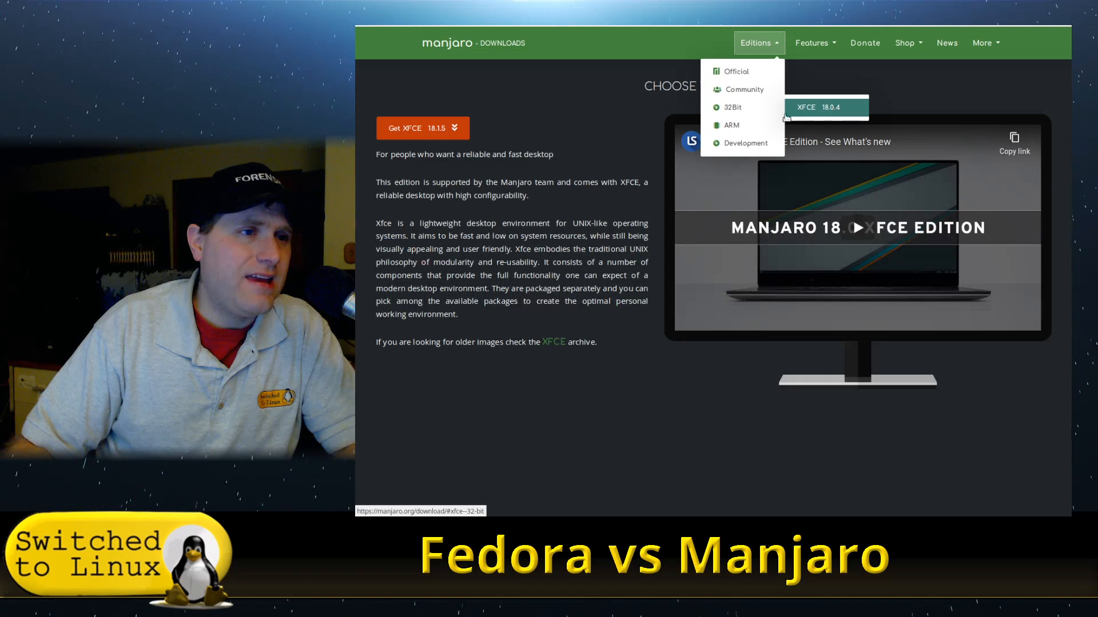
mouse_move(766, 124)
mouse_move(813, 124)
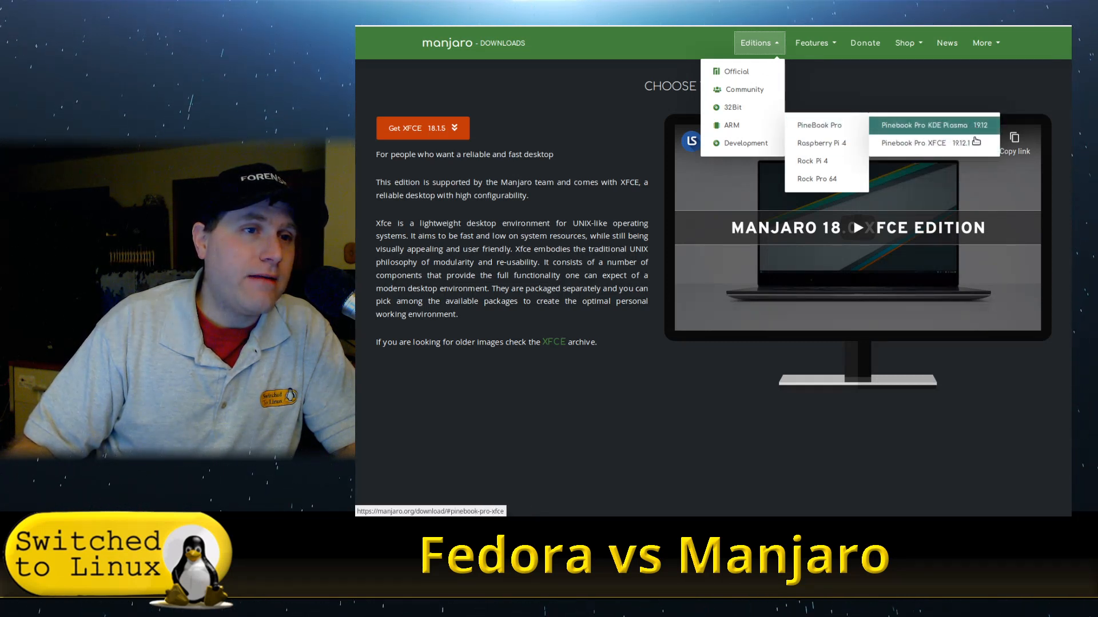
mouse_move(865, 138)
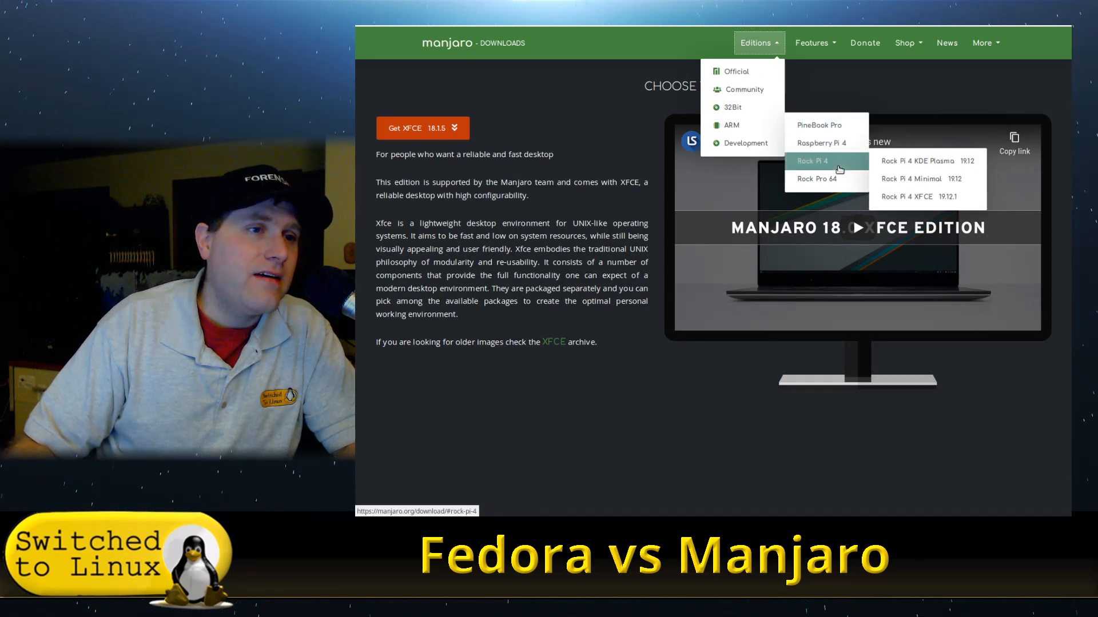
mouse_move(839, 155)
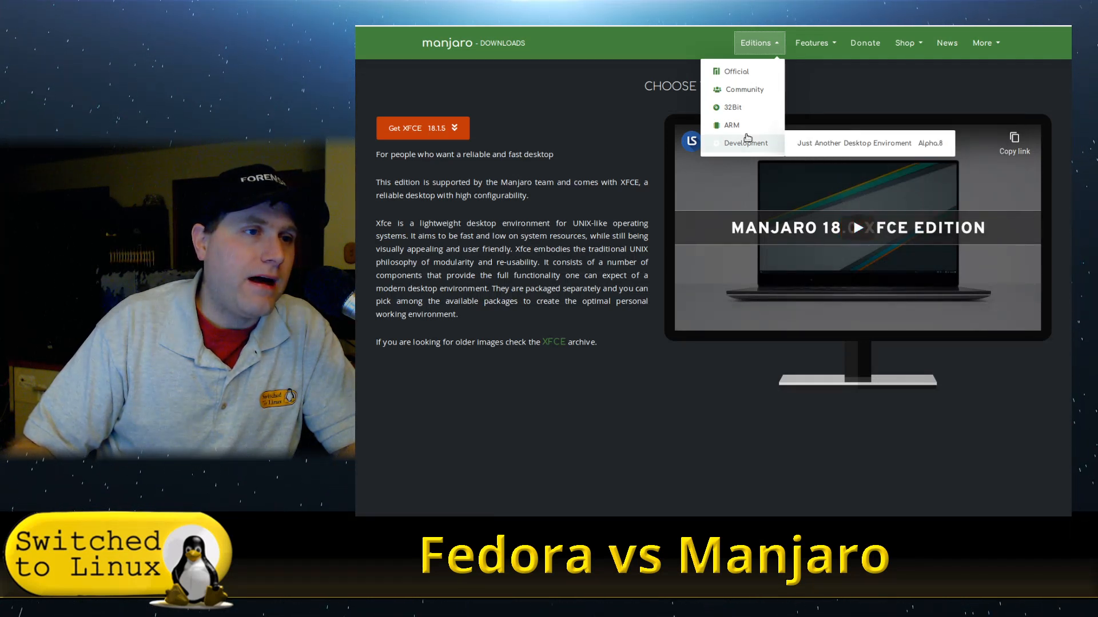
click(591, 425)
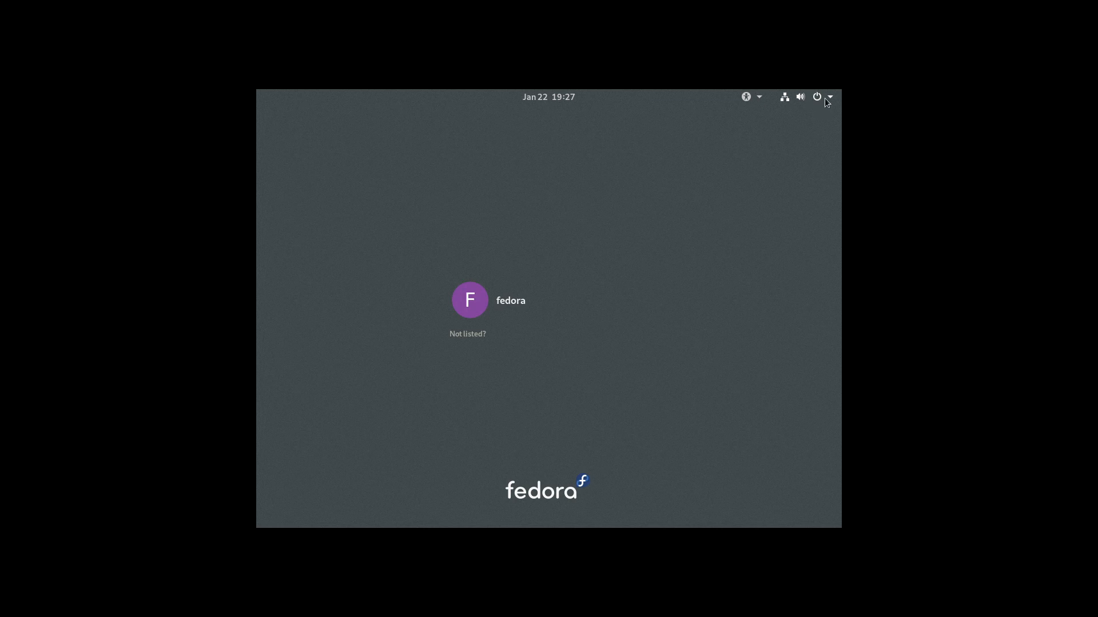
- Sign in as the fedora user with the GNOME on Xorg session using the account password
click(514, 301)
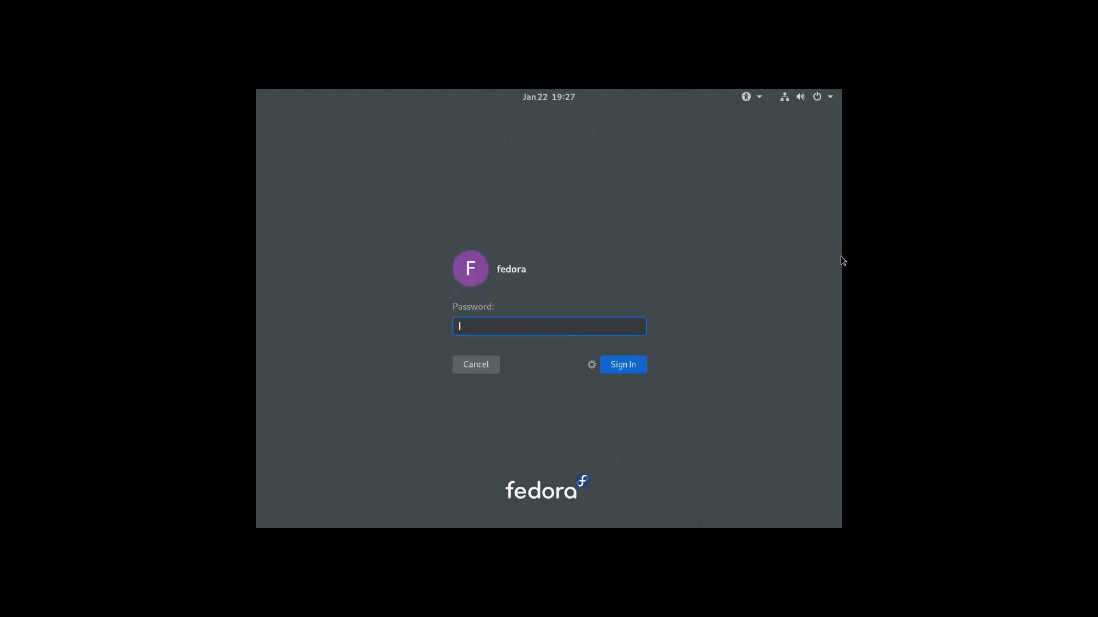
click(592, 365)
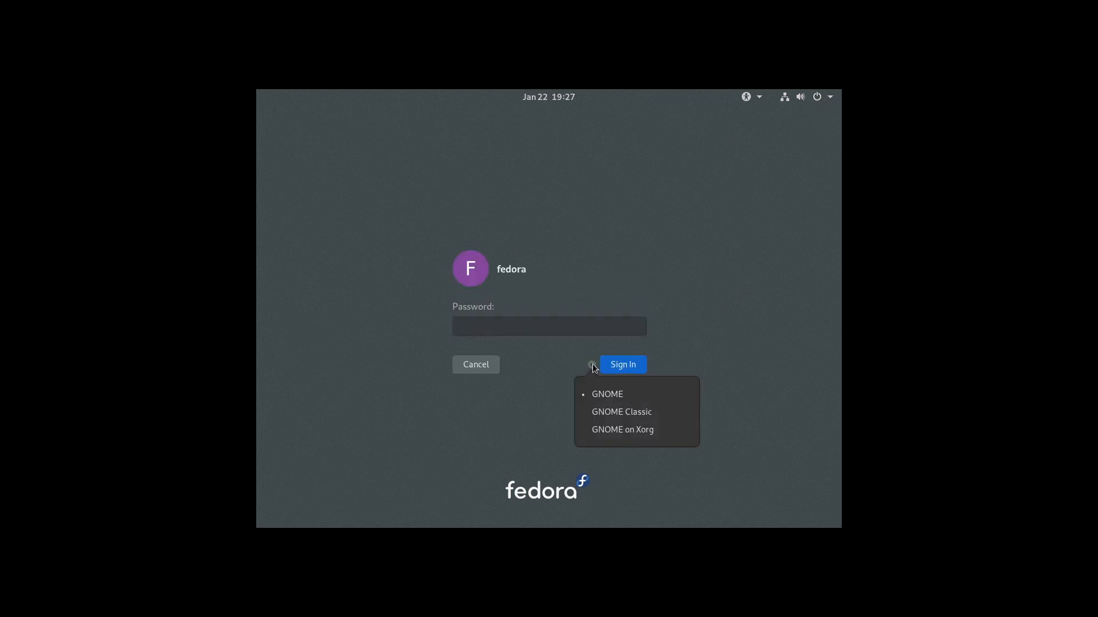
click(634, 434)
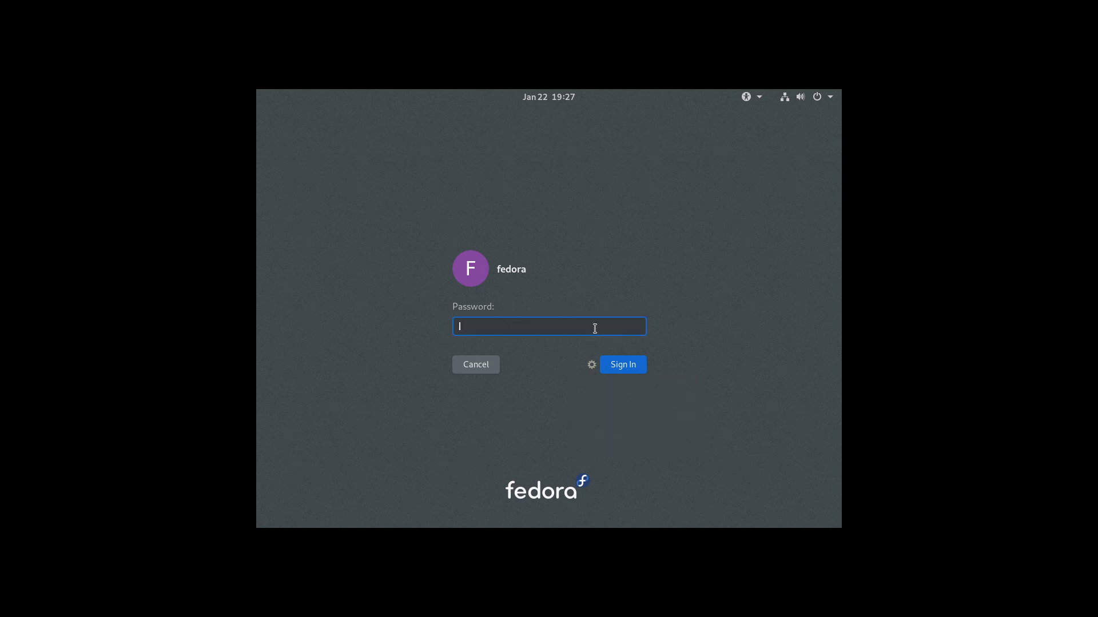
text(***)
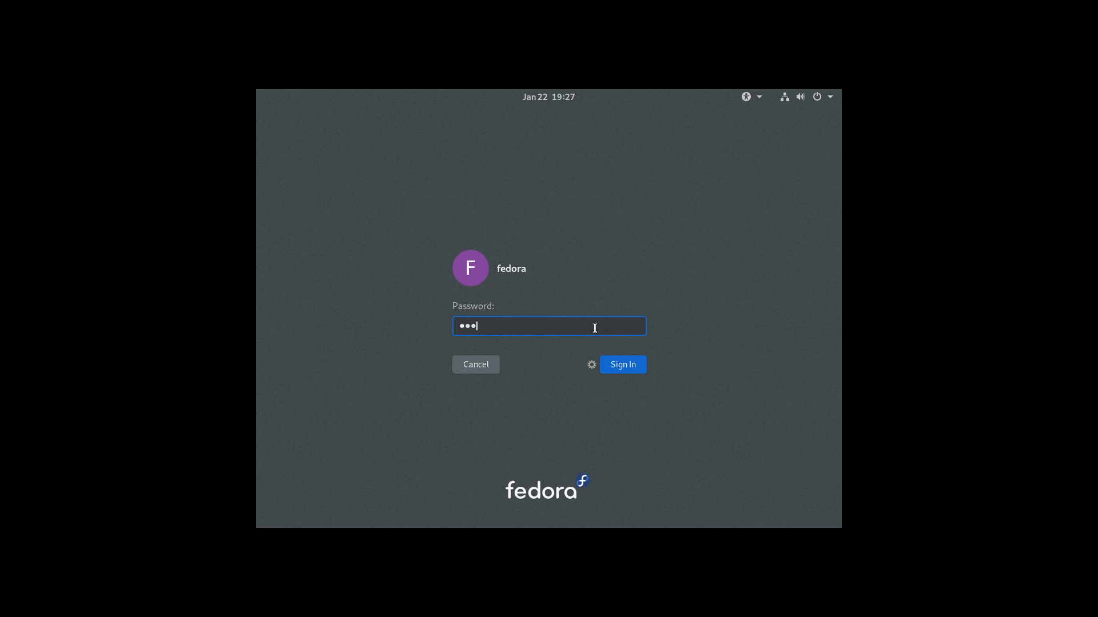
click(624, 365)
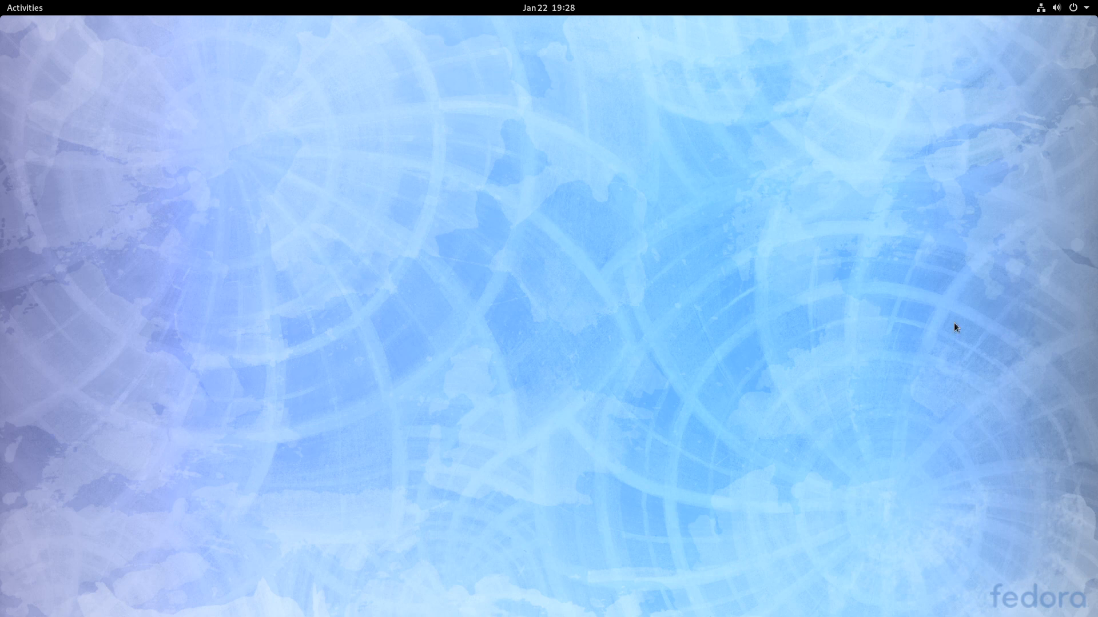
click(1076, 7)
click(953, 136)
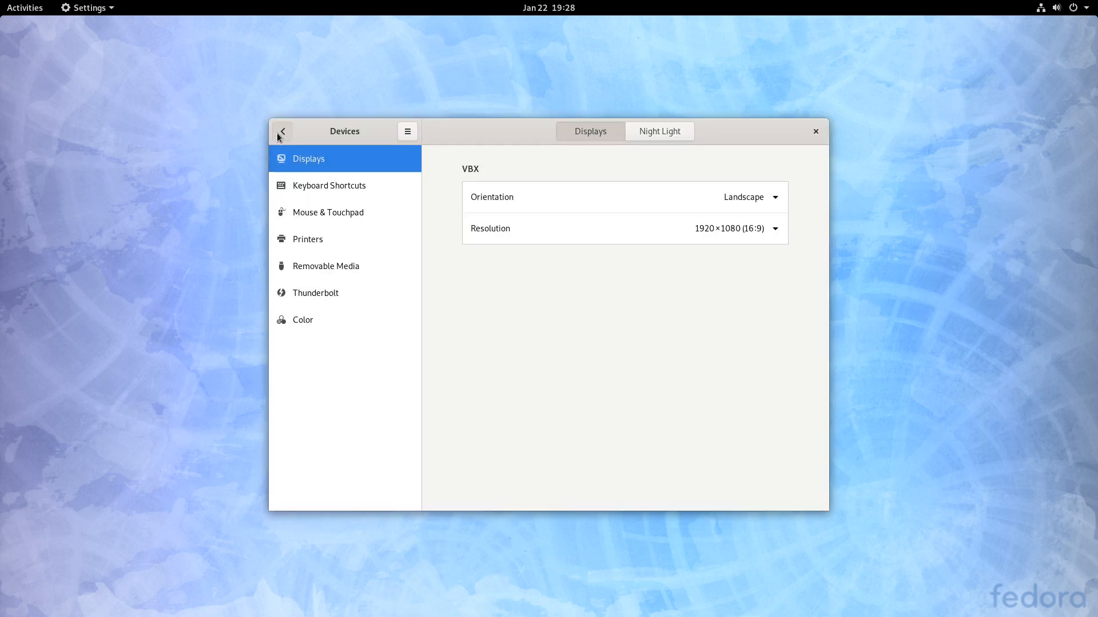
click(279, 136)
scroll(335, 454, down, 2)
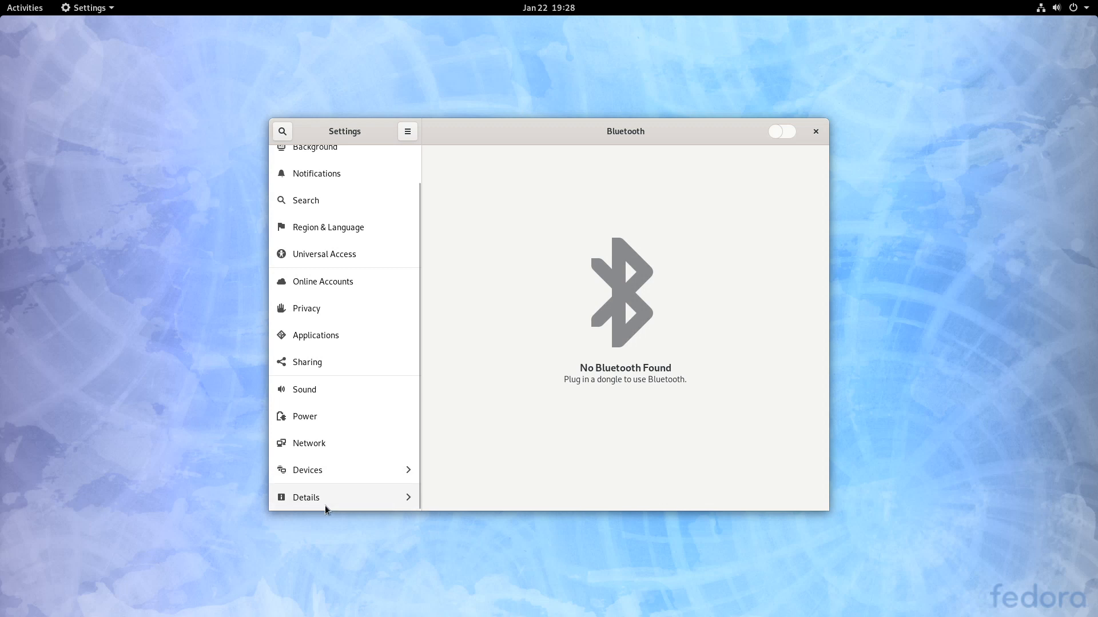
click(328, 498)
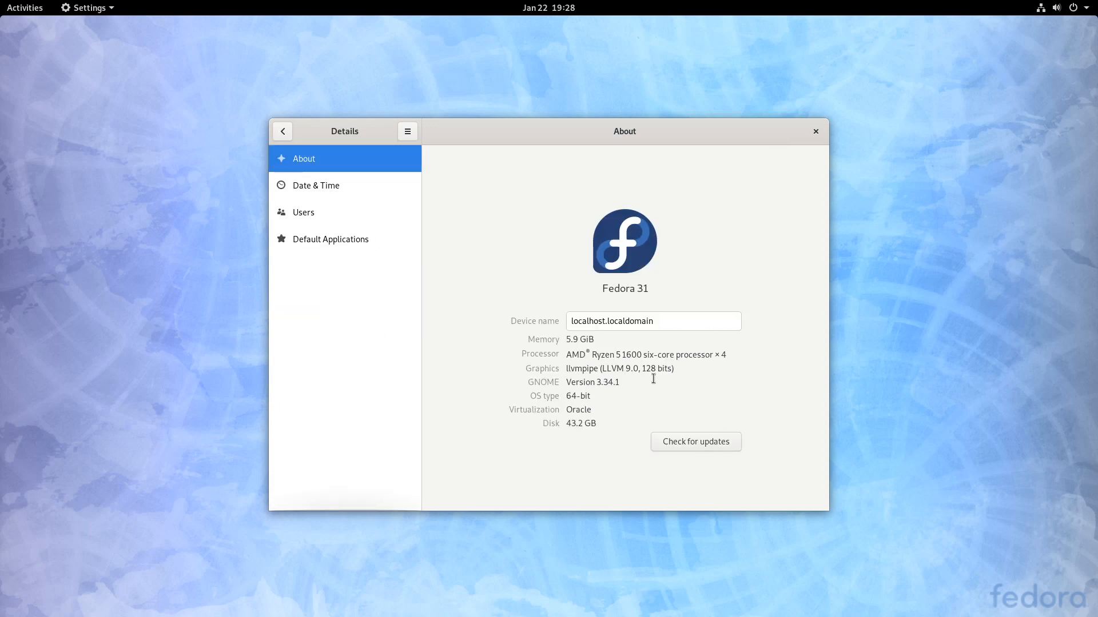
drag(566, 385, 648, 377)
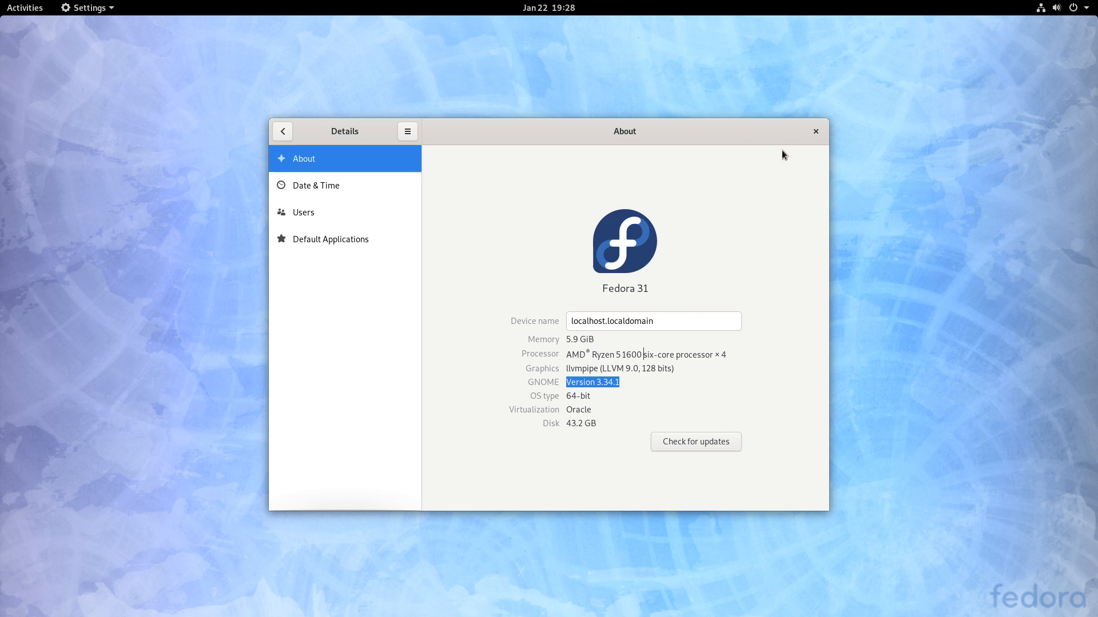
click(816, 132)
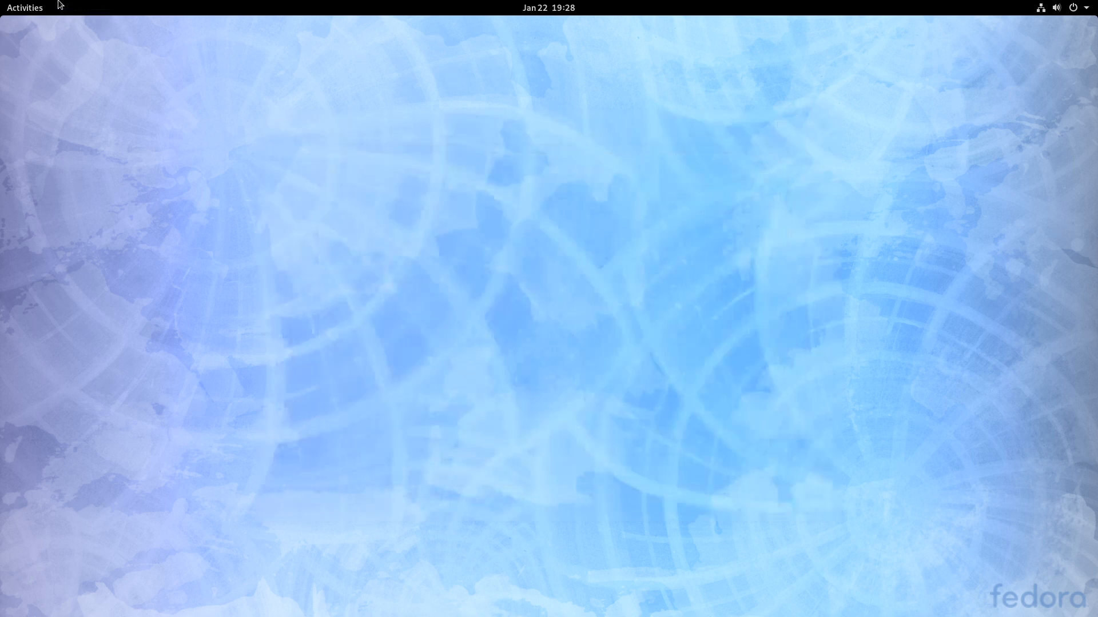
click(26, 6)
text(sys)
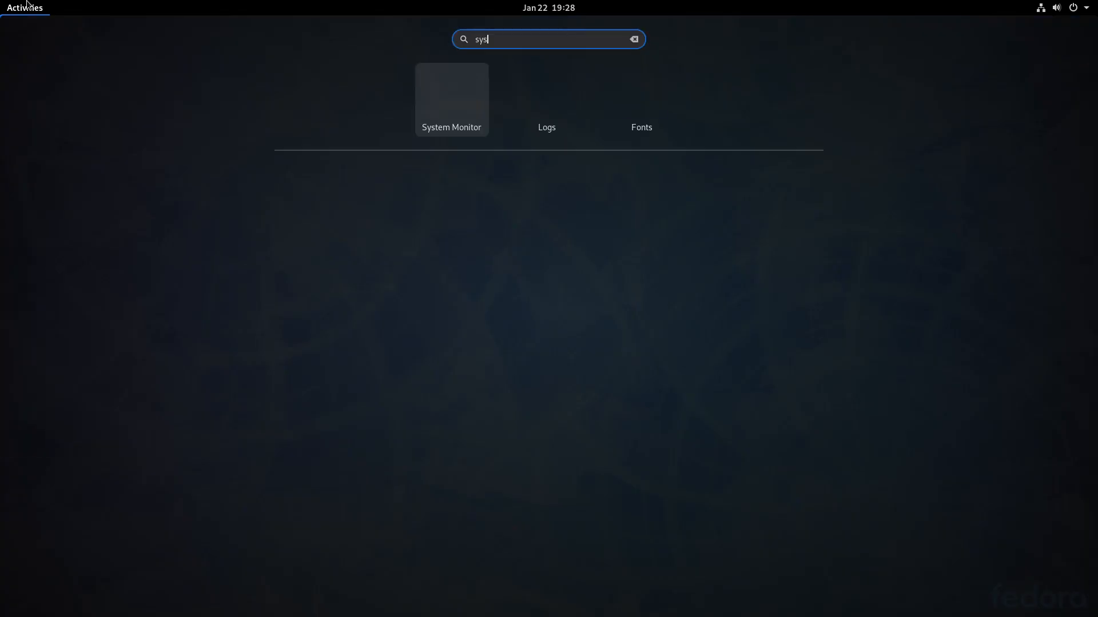
key(Return)
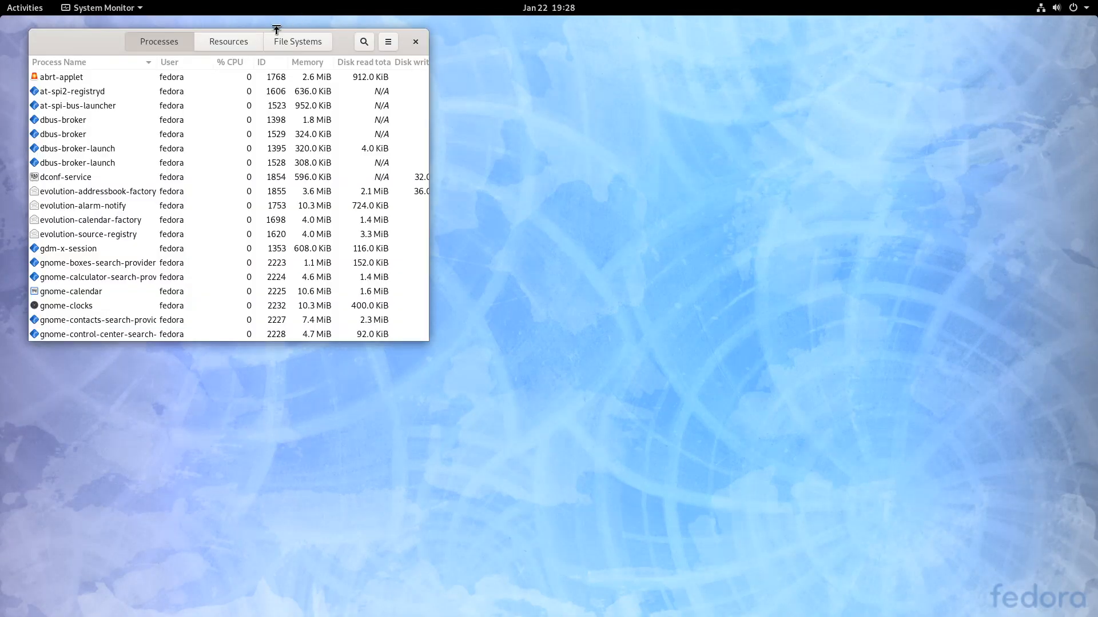
click(203, 43)
drag(101, 42, 504, 182)
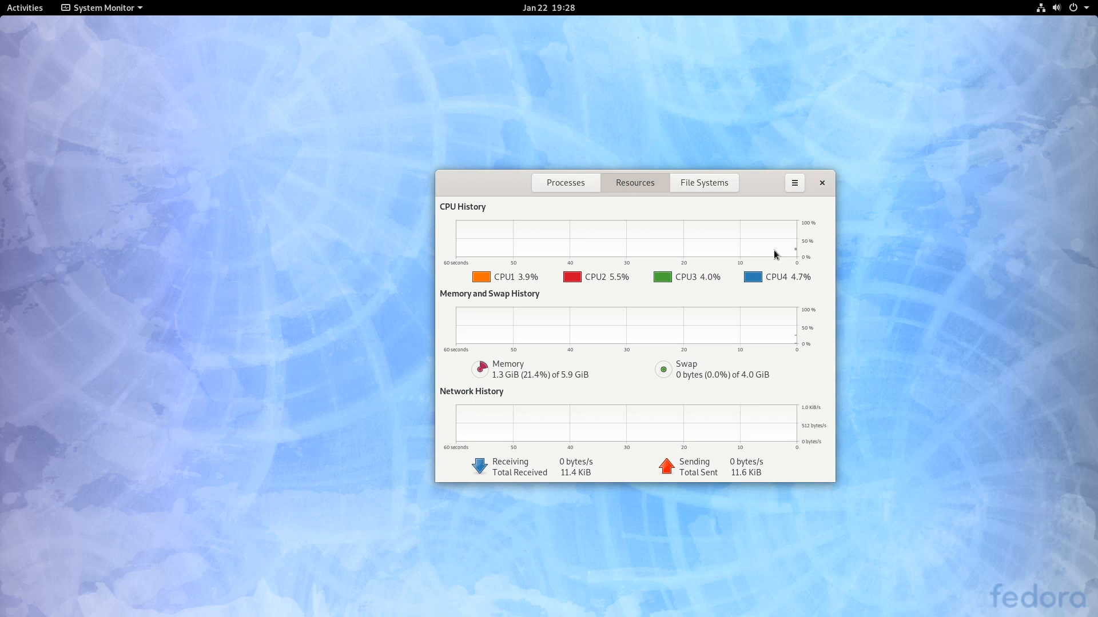
click(822, 183)
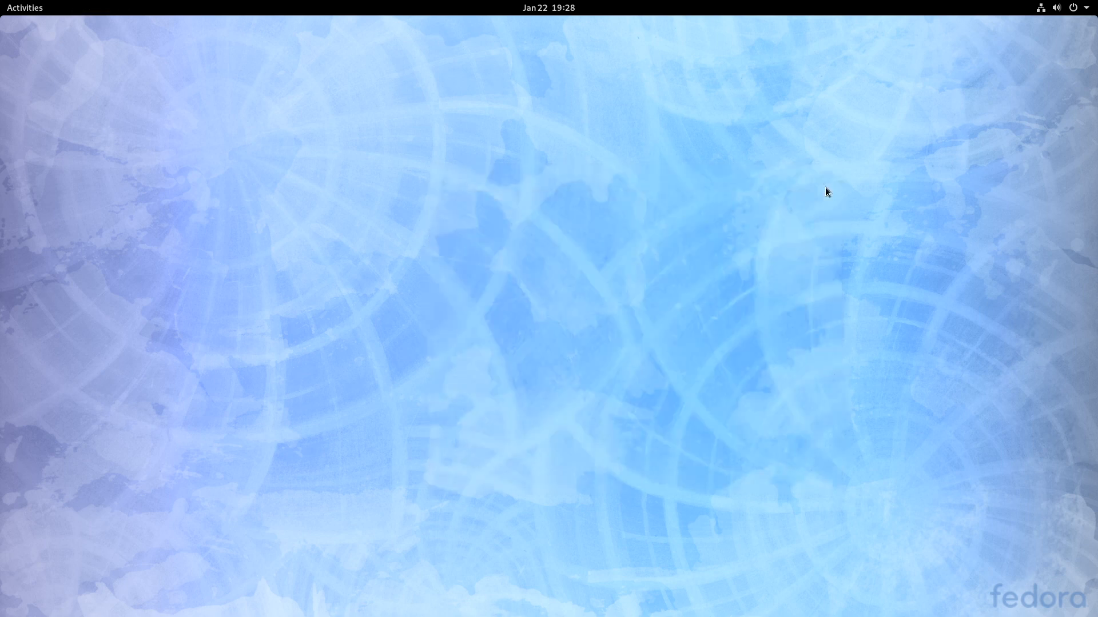
- Launch Terminal from the Utilities folder and run uname to print kernel 5.3.7-301.fc31.x86_64
click(21, 9)
click(27, 429)
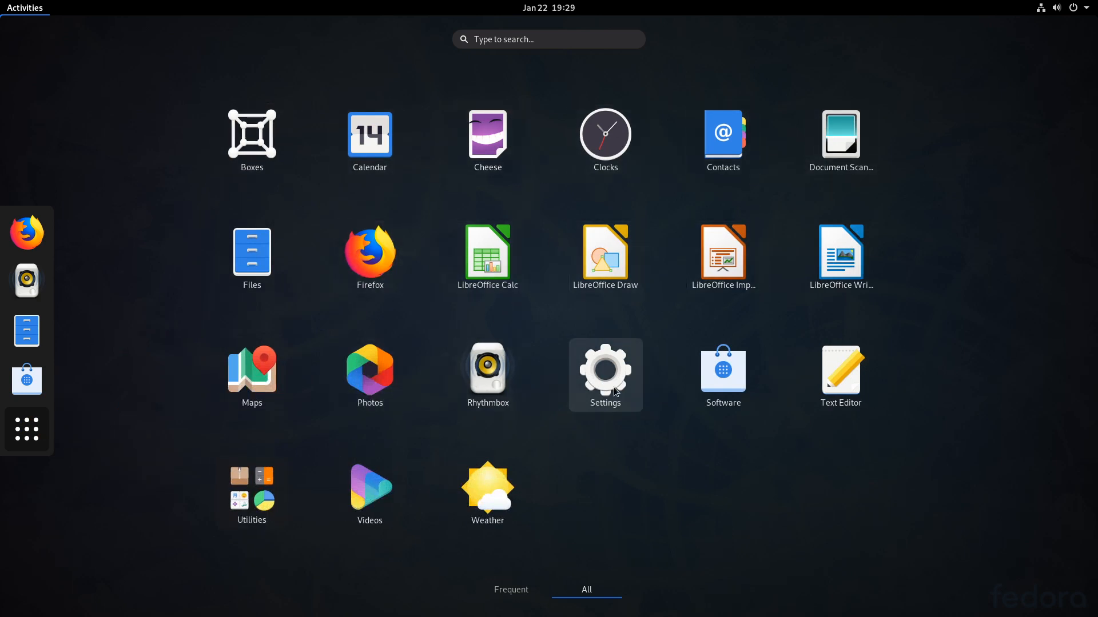
click(256, 492)
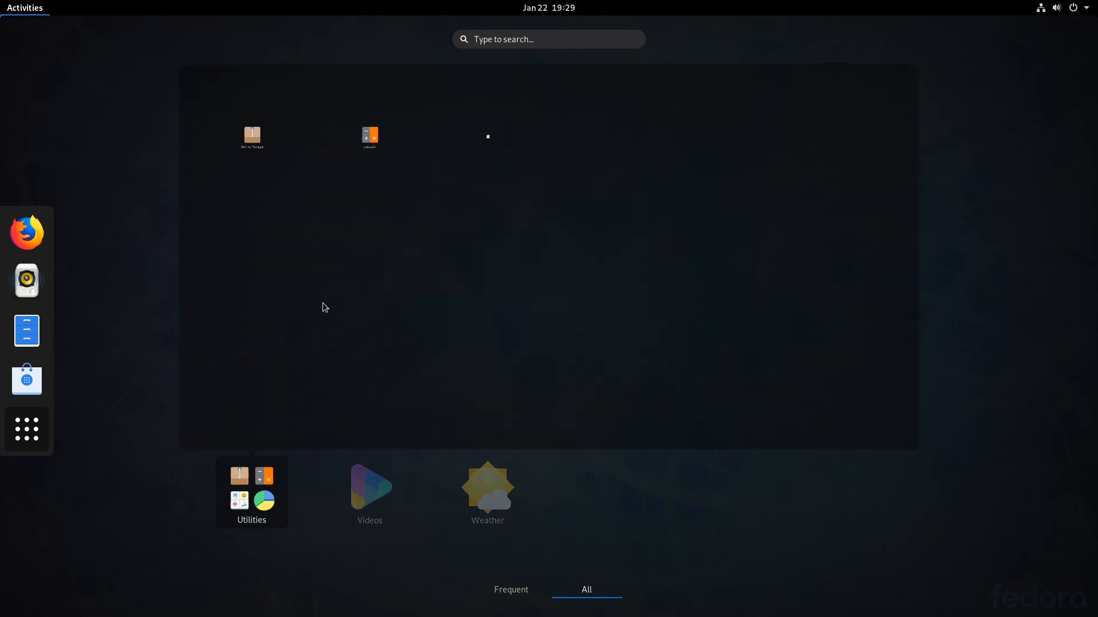
click(380, 372)
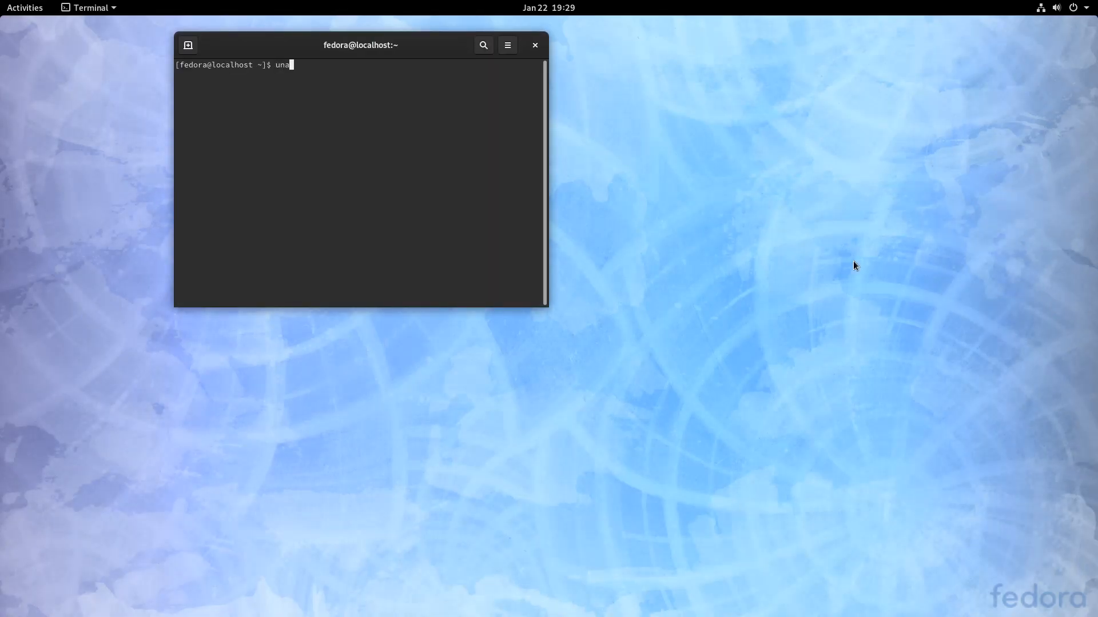
text(uname -)
text(t)
key(Return)
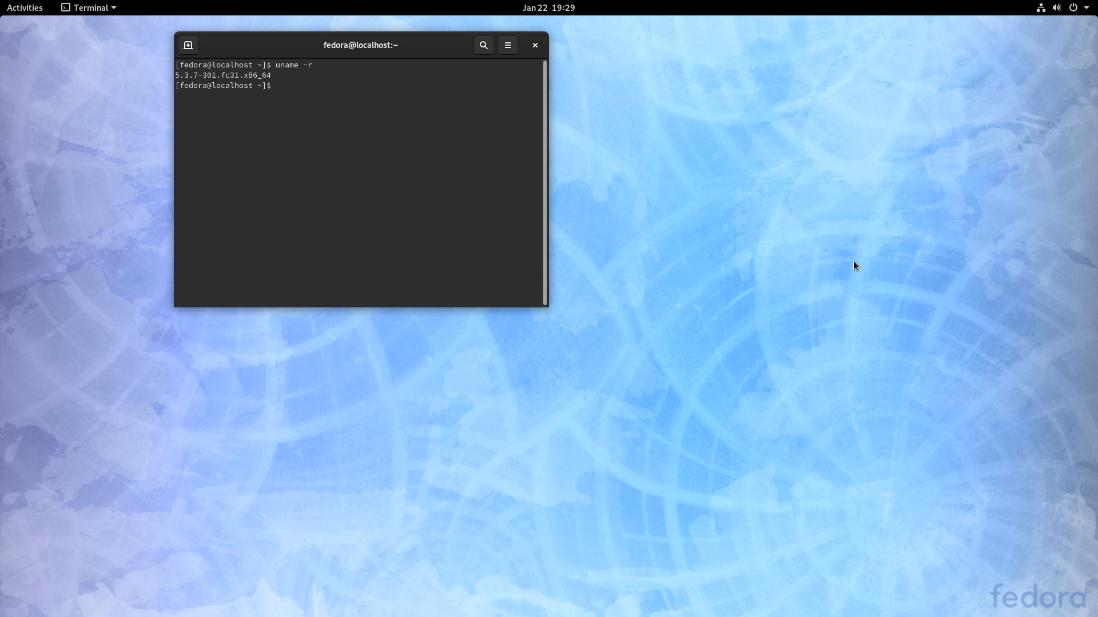
- Close the terminal with exit and launch GNOME Software from the dash
text(exit)
key(Return)
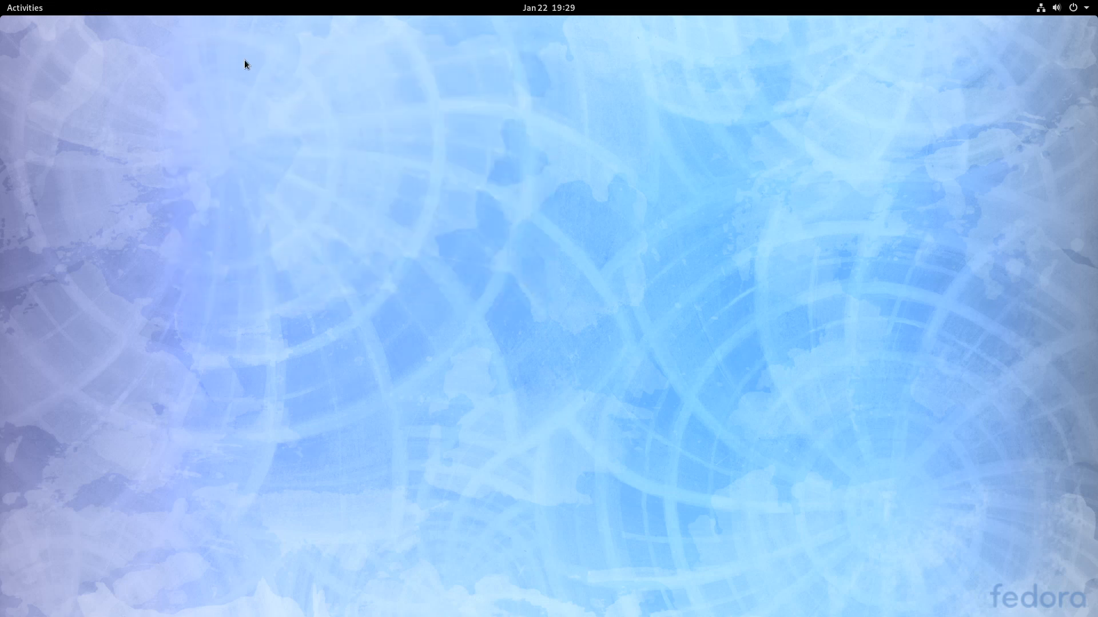
mouse_move(1, 1)
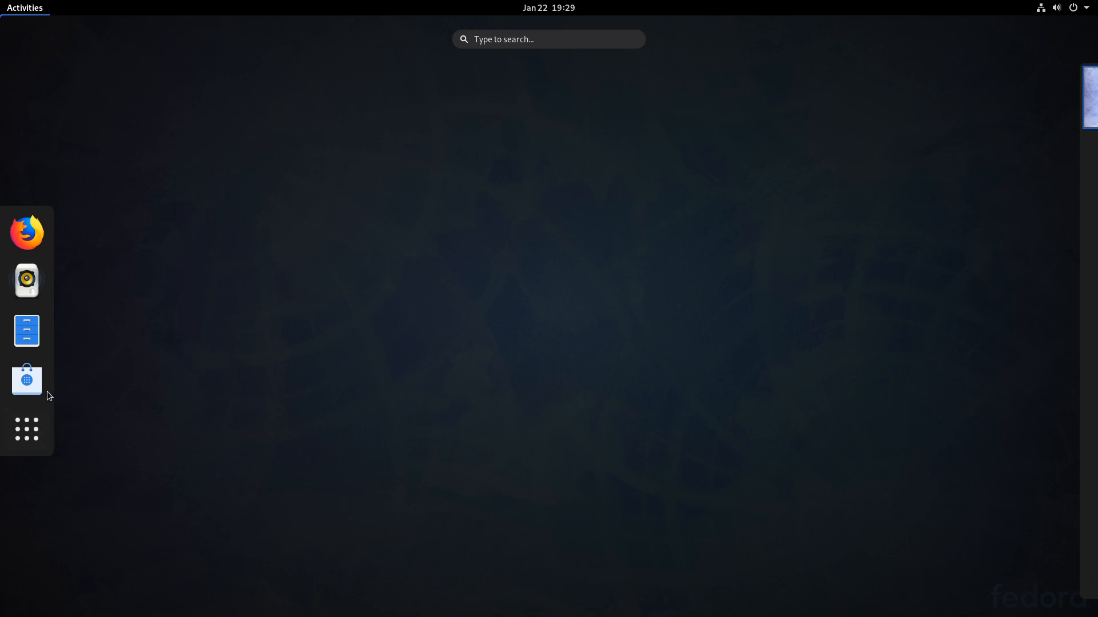
click(48, 394)
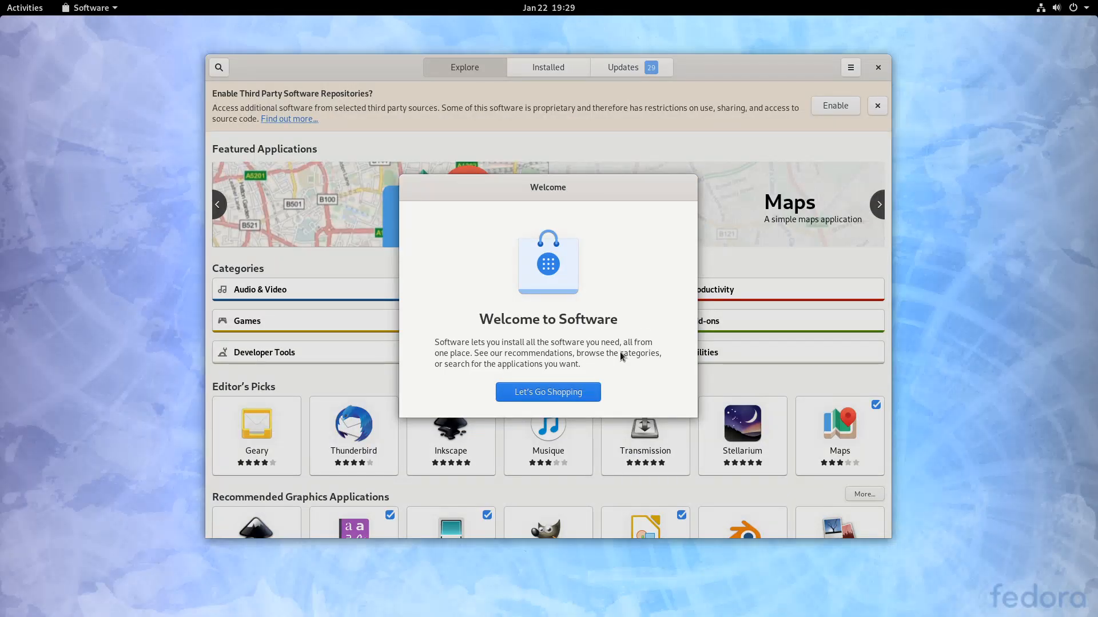
- Get past the Software welcome screen and enable the third-party repositories
click(554, 385)
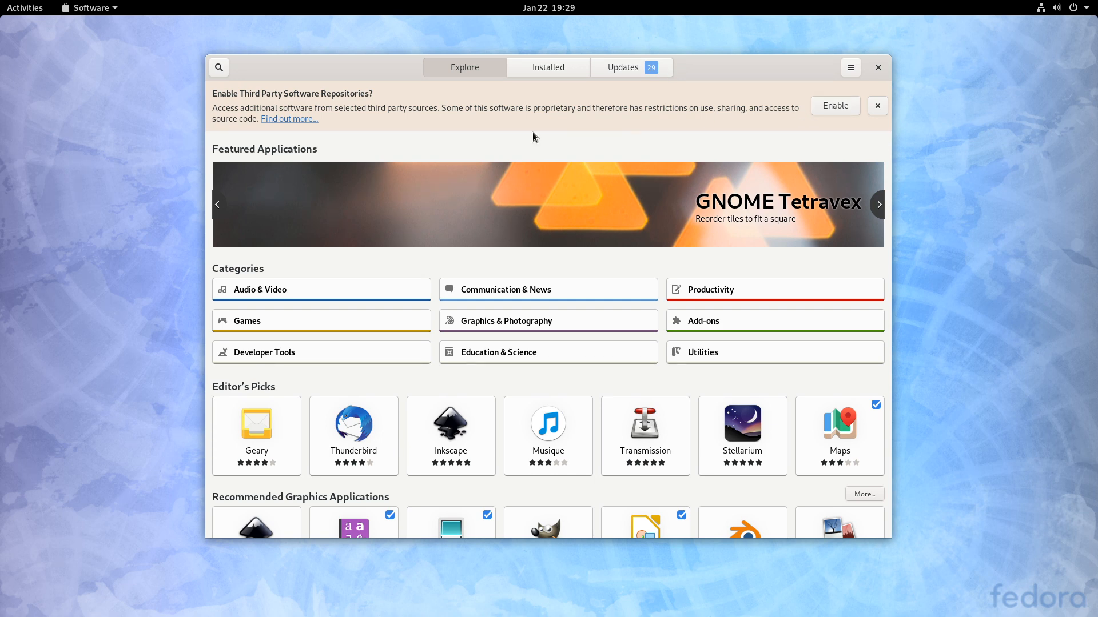
click(833, 104)
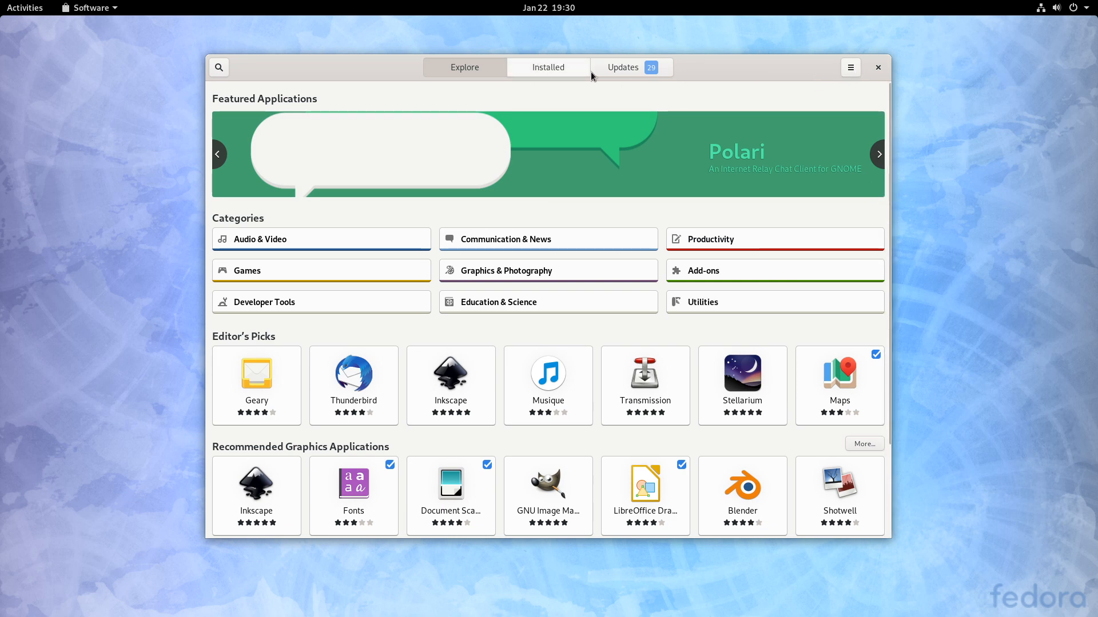
click(850, 67)
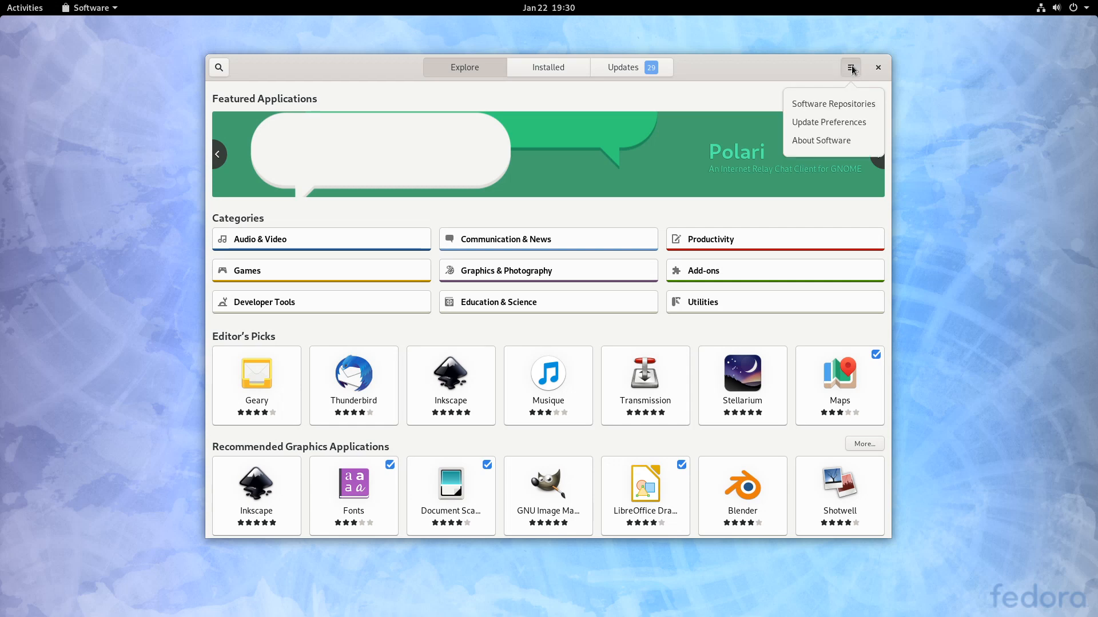
- Inspect the google-chrome, NVIDIA Driver and RPM Fusion Steam entries in Software Repositories
click(832, 104)
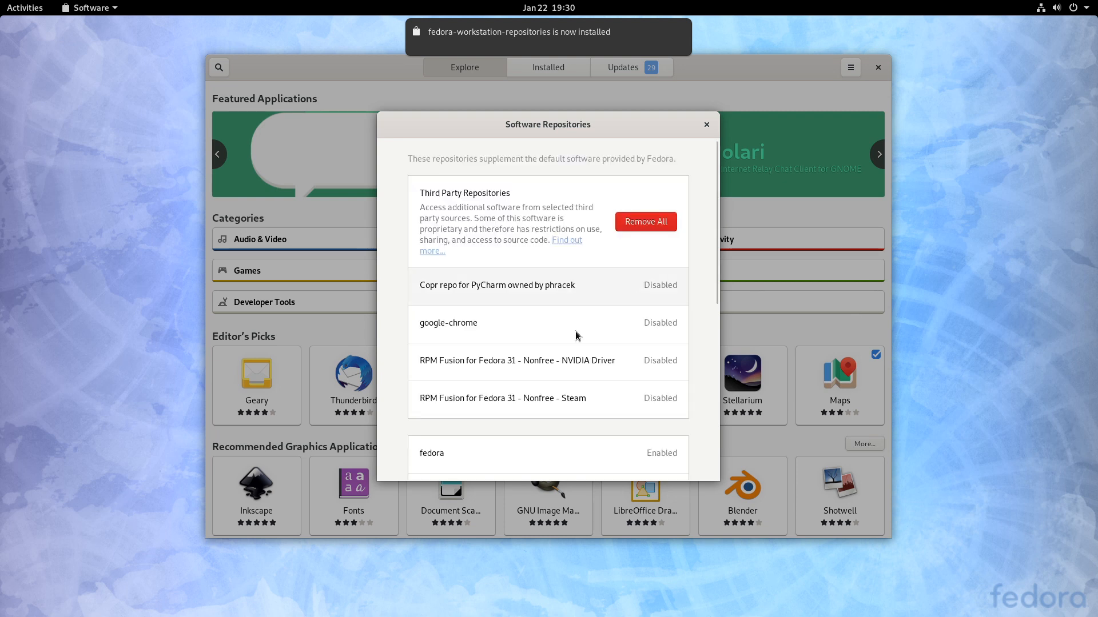
click(486, 323)
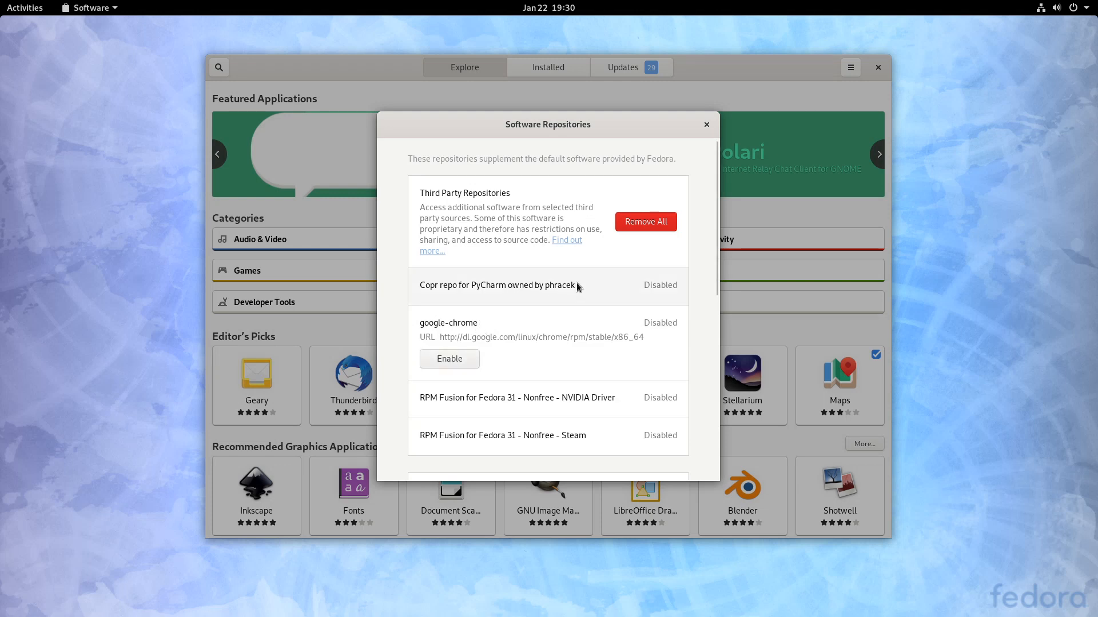
click(584, 400)
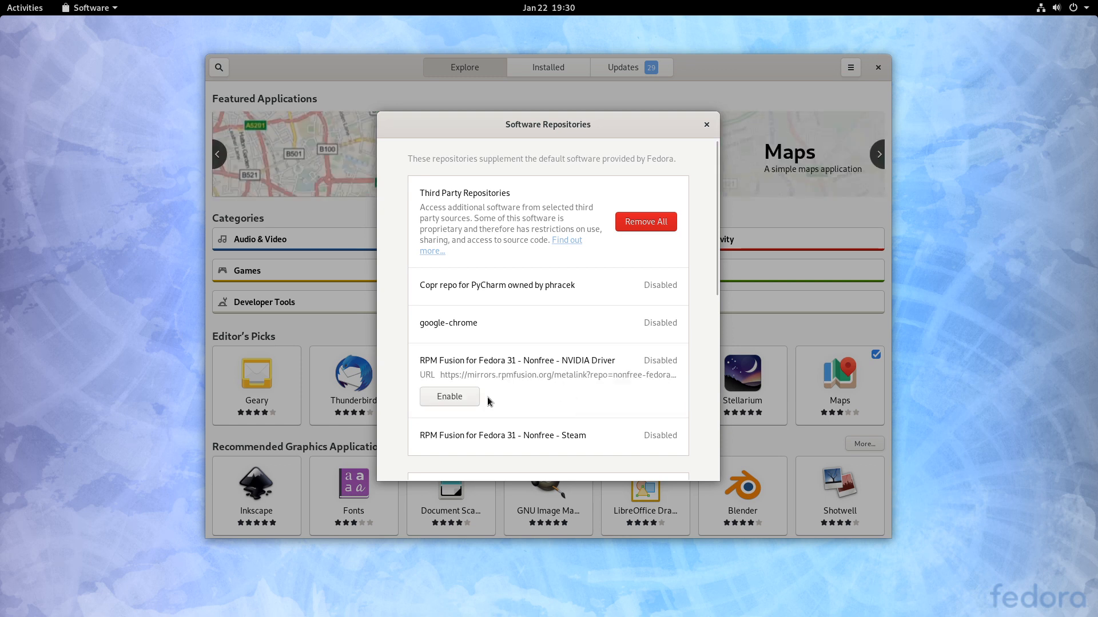
click(592, 435)
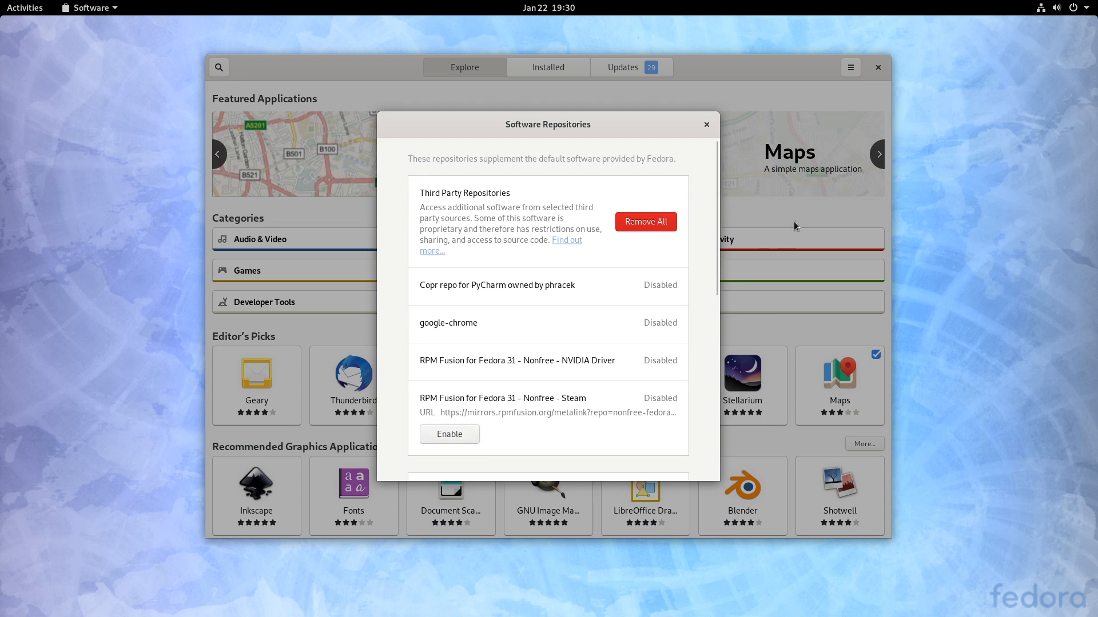
drag(715, 270, 729, 396)
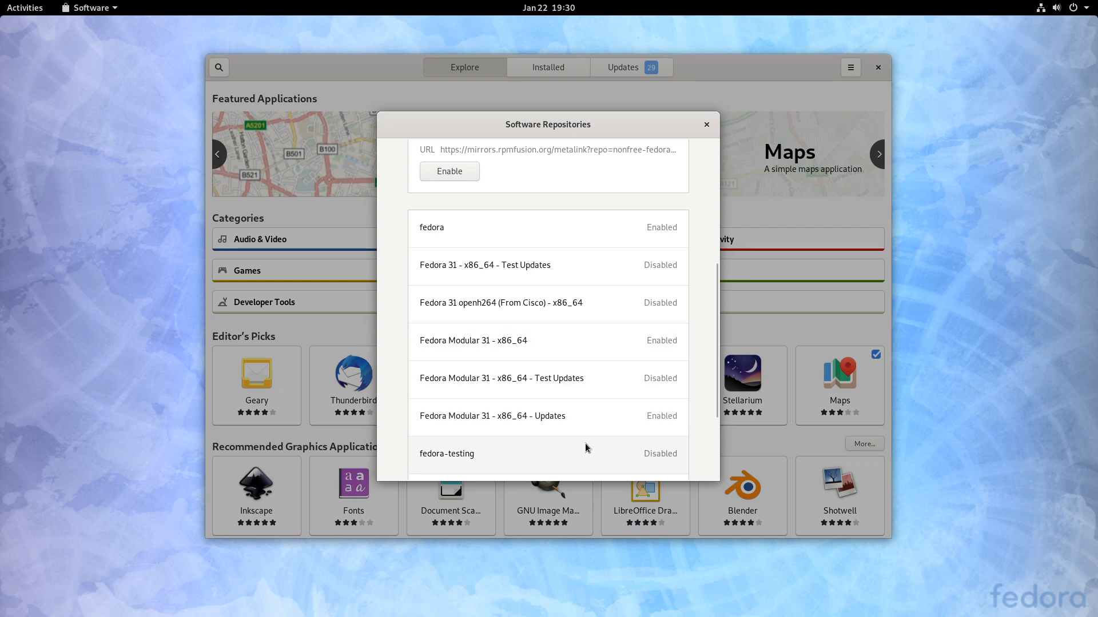
drag(713, 341, 672, 127)
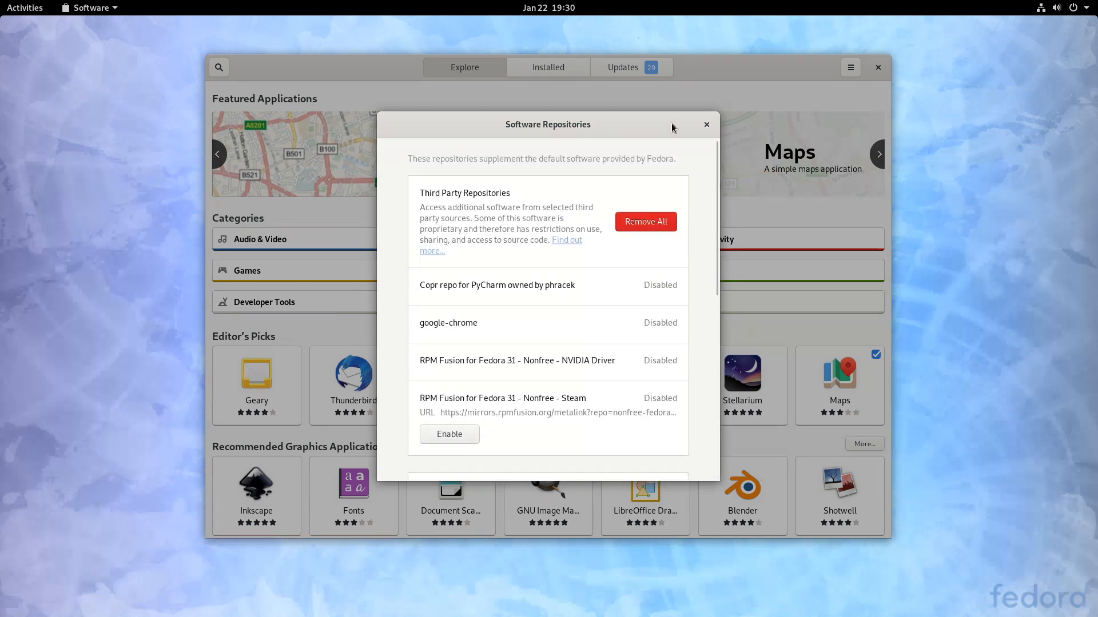
click(707, 124)
- Reposition the Software window, then close GNOME Software
drag(337, 73, 354, 89)
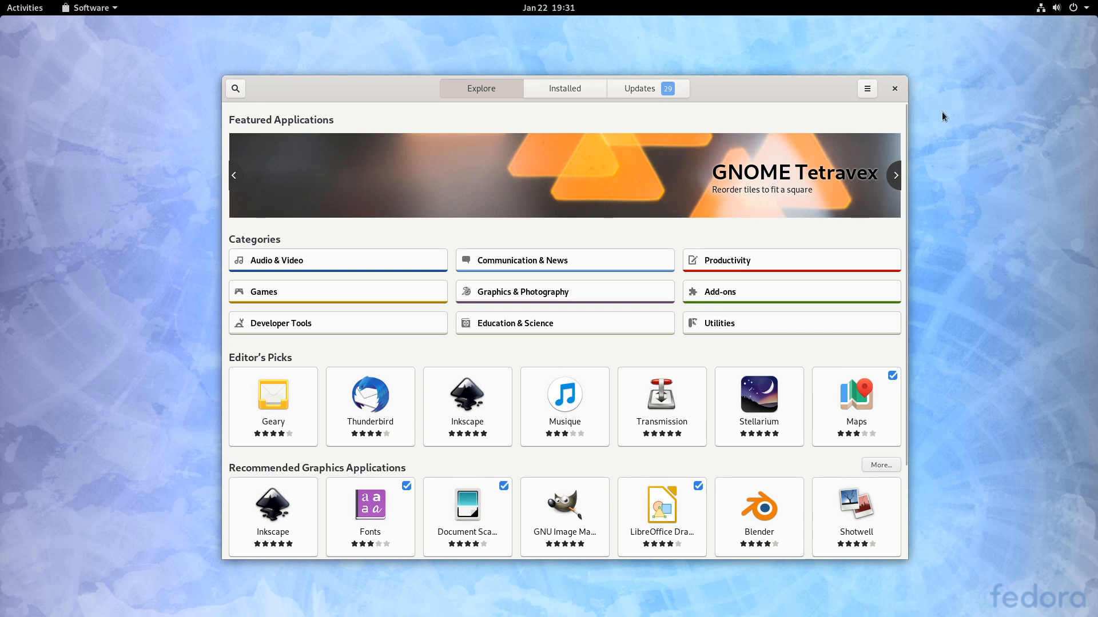
mouse_move(805, 77)
mouse_down()
mouse_move(767, 56)
mouse_move(797, 73)
mouse_up()
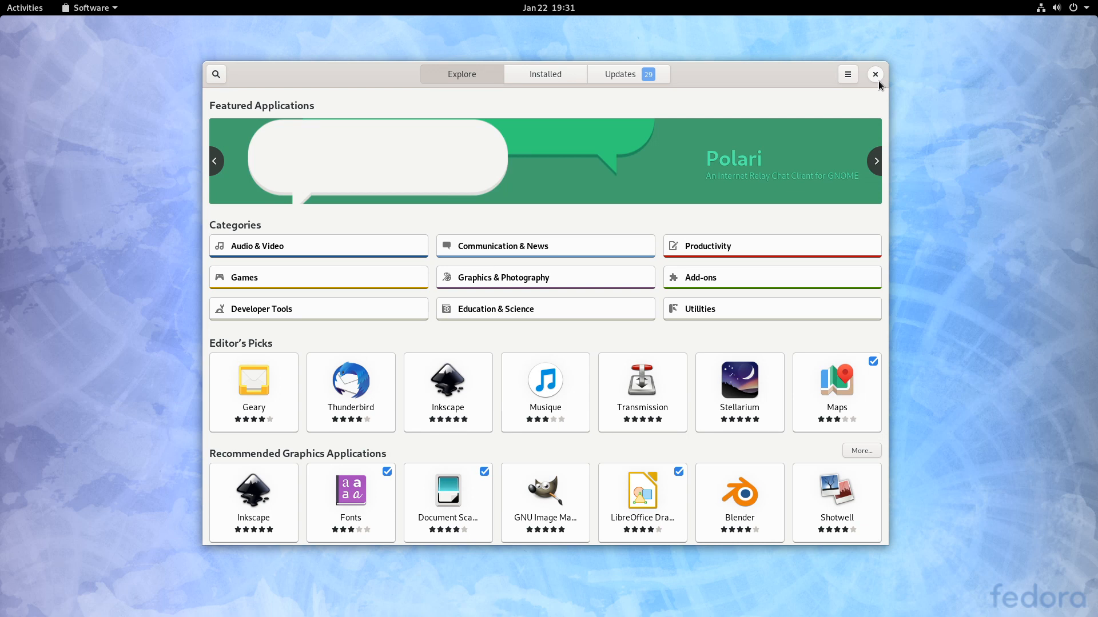
click(874, 75)
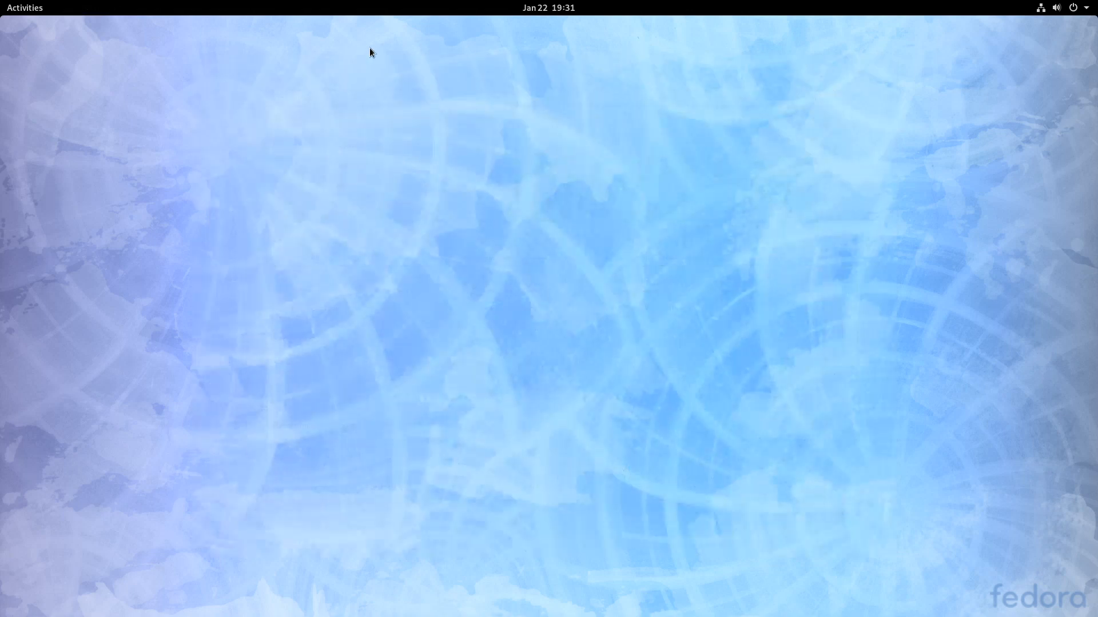
- Launch Firefox, close its Privacy Notice tab, then quit the browser
click(19, 6)
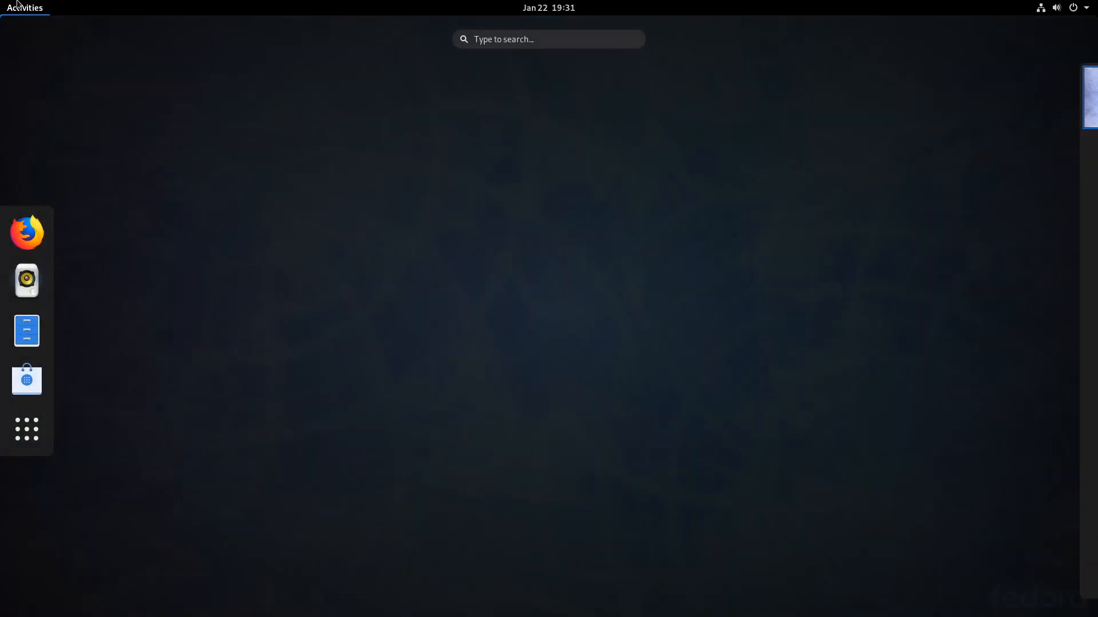
click(27, 233)
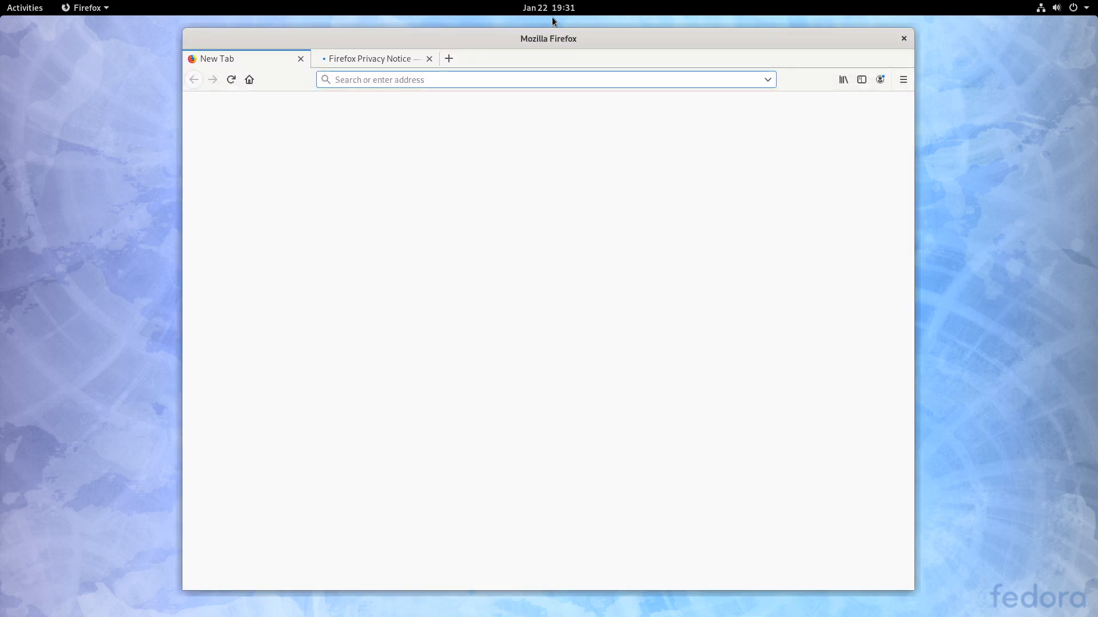
click(428, 59)
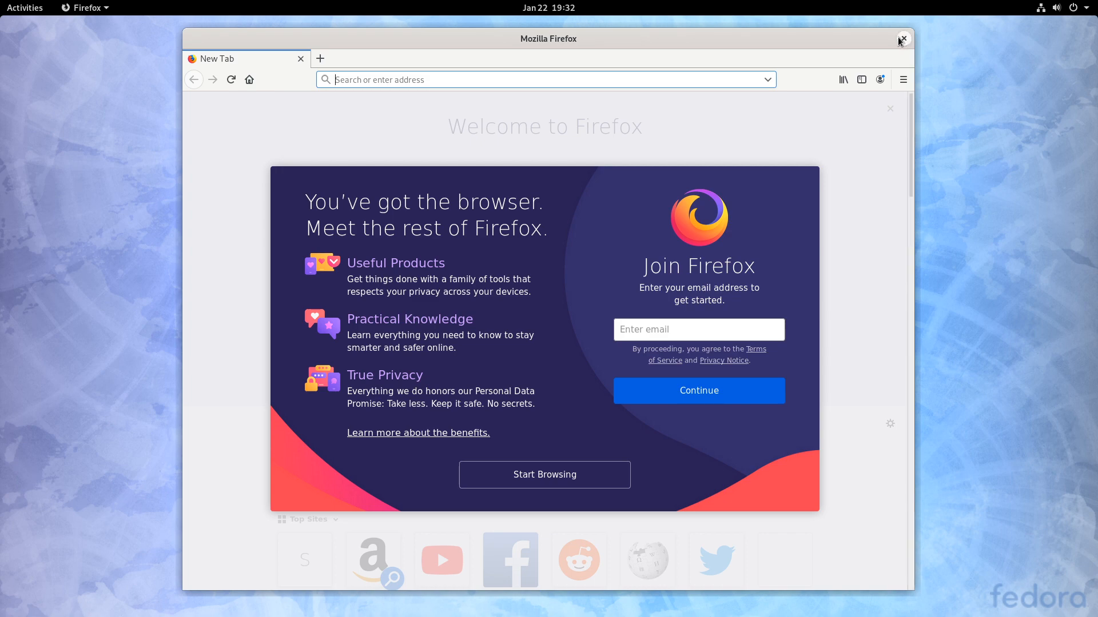
click(904, 38)
- Look inside the Utilities folder of the app grid, then launch LibreOffice Writer
mouse_move(2, 1)
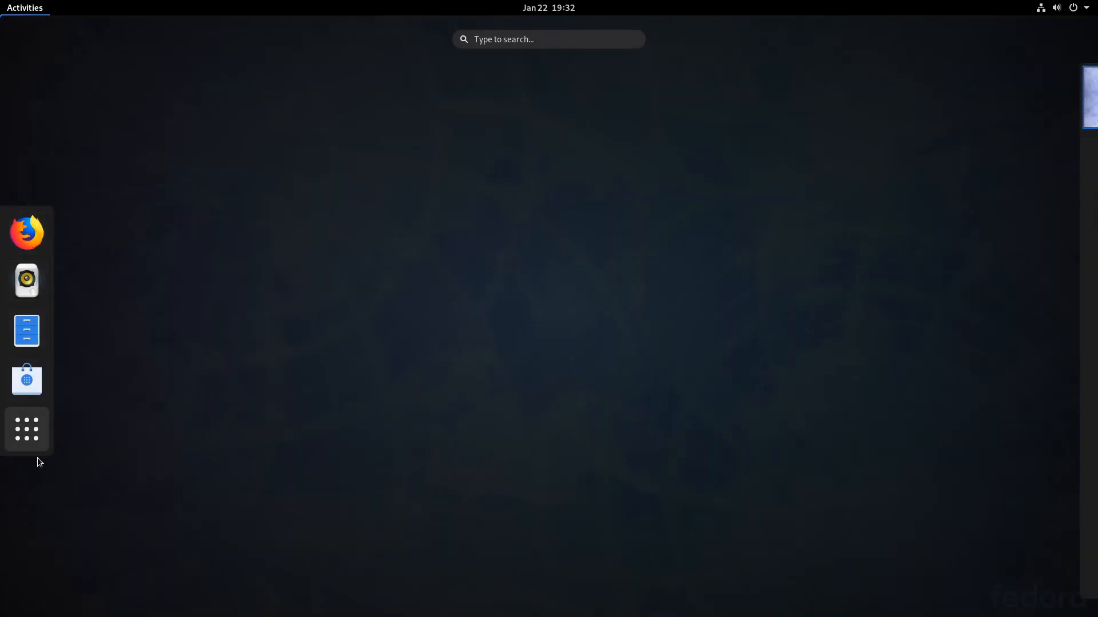
click(27, 430)
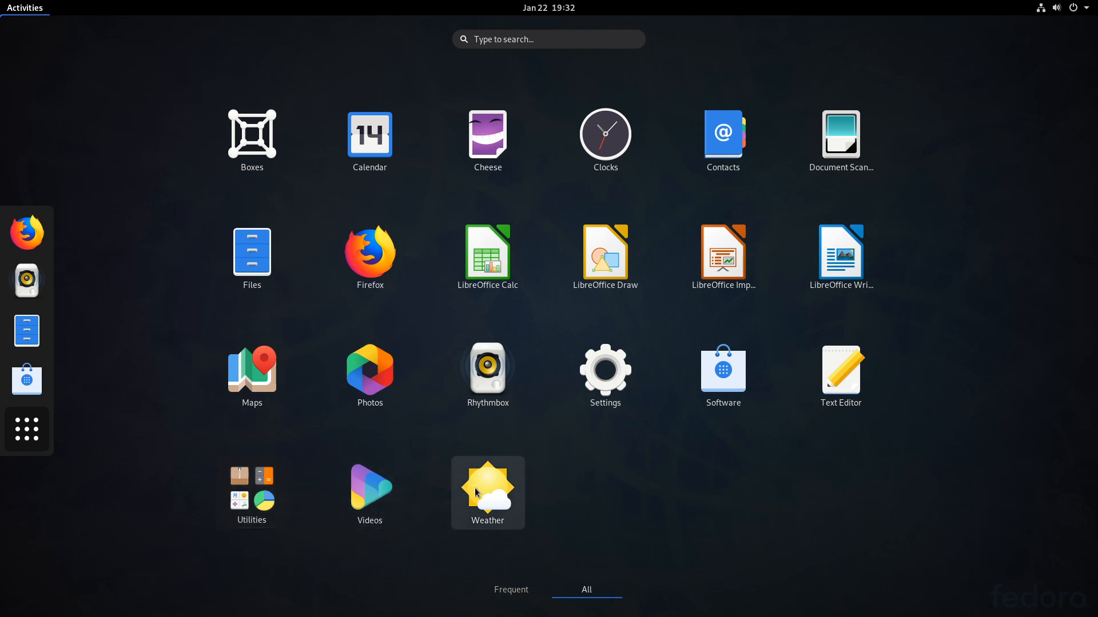
click(222, 504)
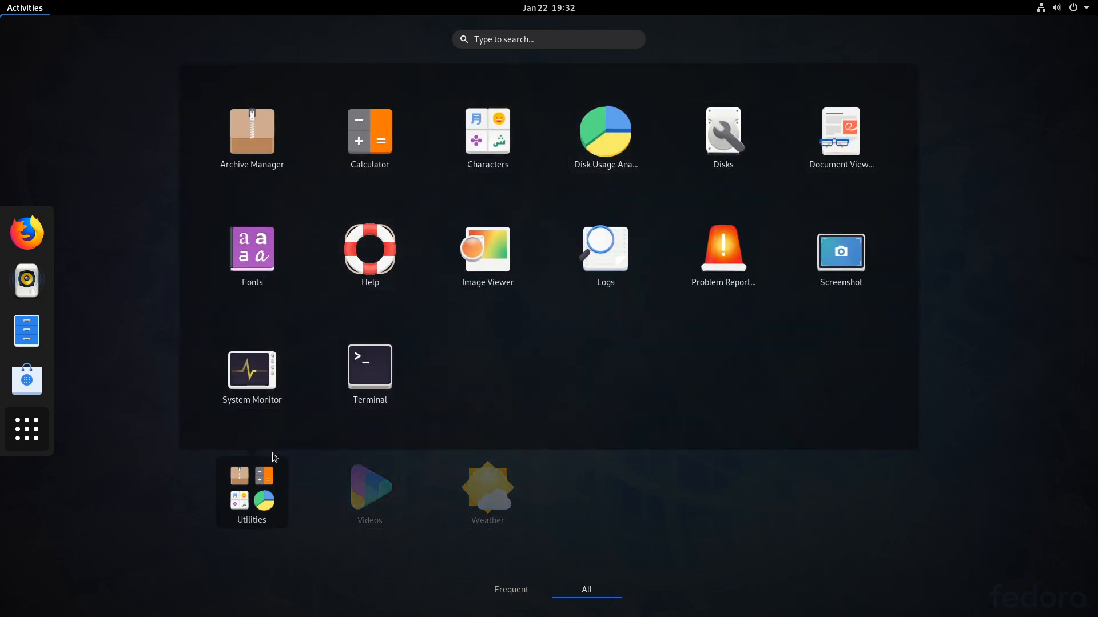
click(183, 495)
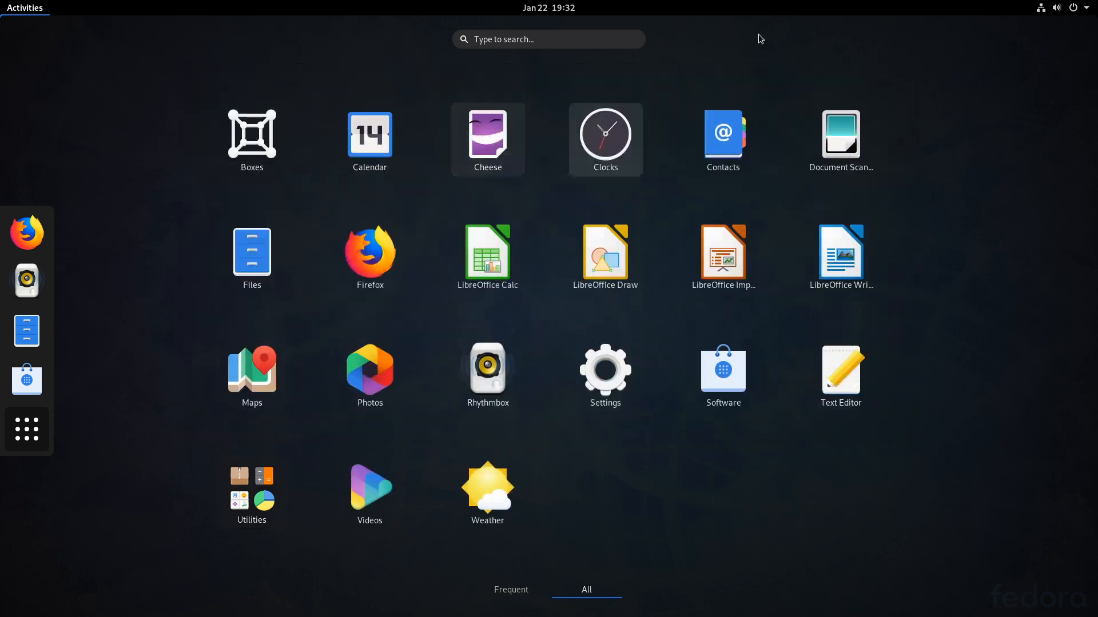
click(842, 235)
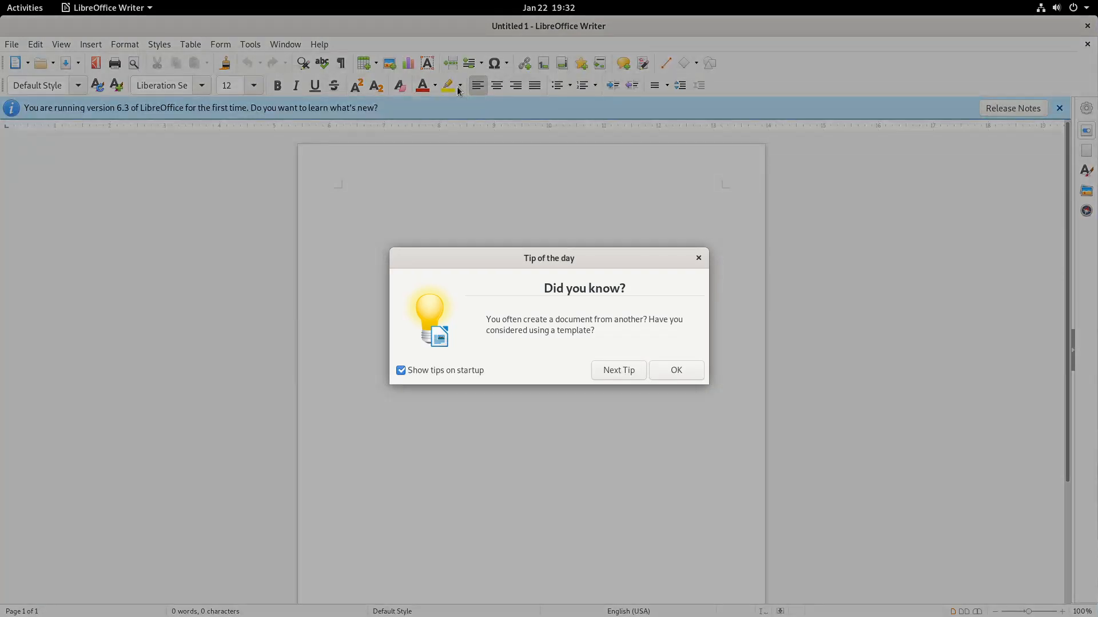
- Dismiss the Tip of the Day and view the About LibreOffice version information
click(697, 258)
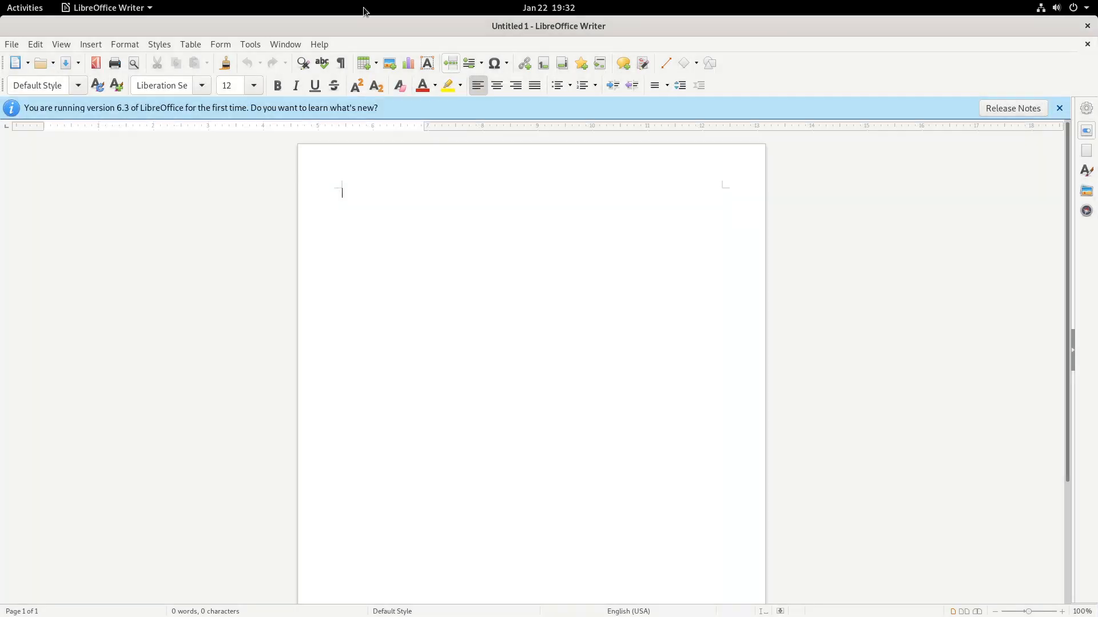
click(279, 44)
click(318, 44)
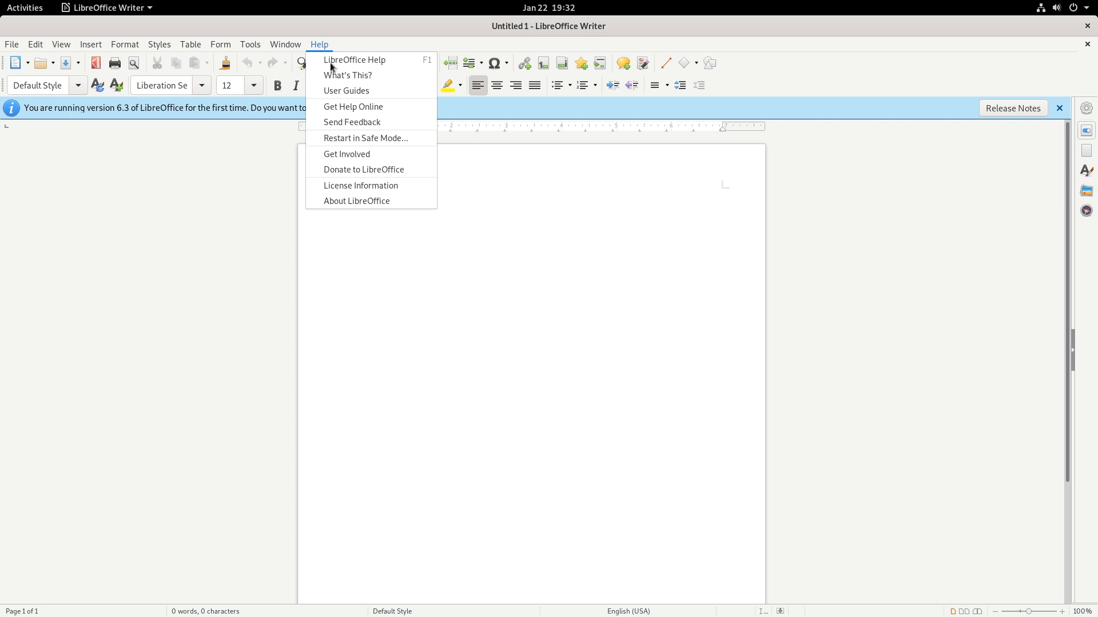
click(368, 200)
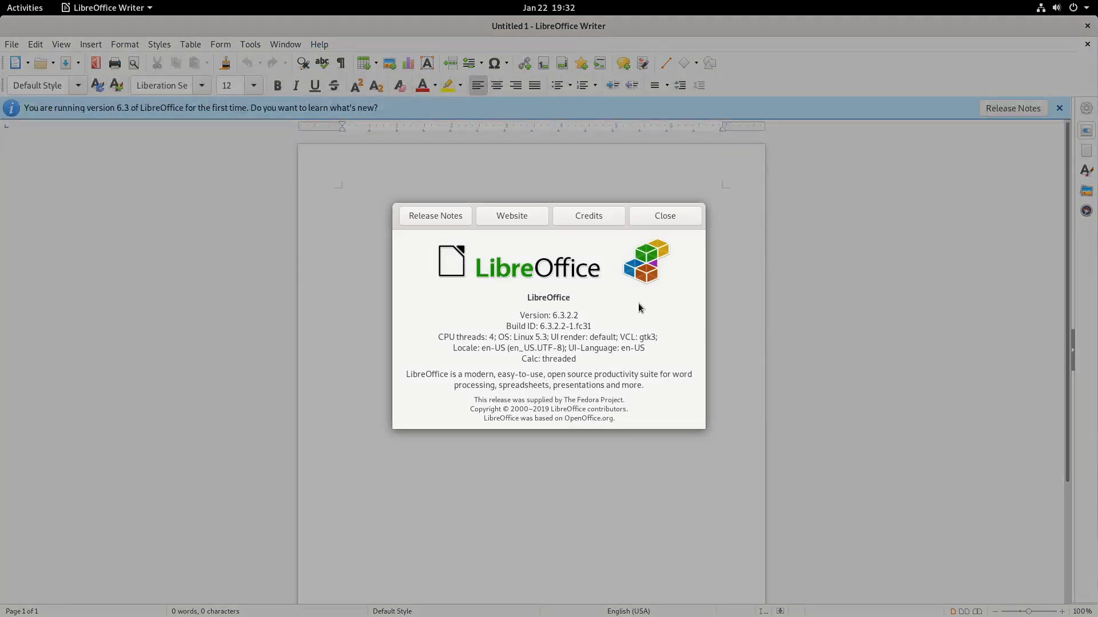
click(674, 215)
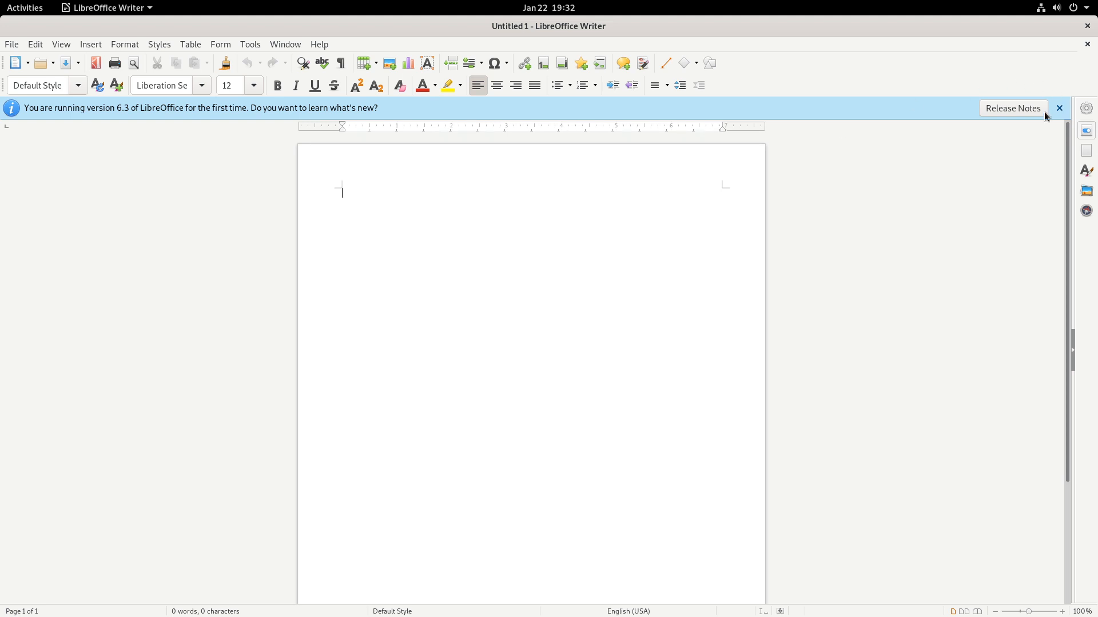
- Switch Writer to the Tabbed user interface and look over its Insert and Layout tabs
click(89, 46)
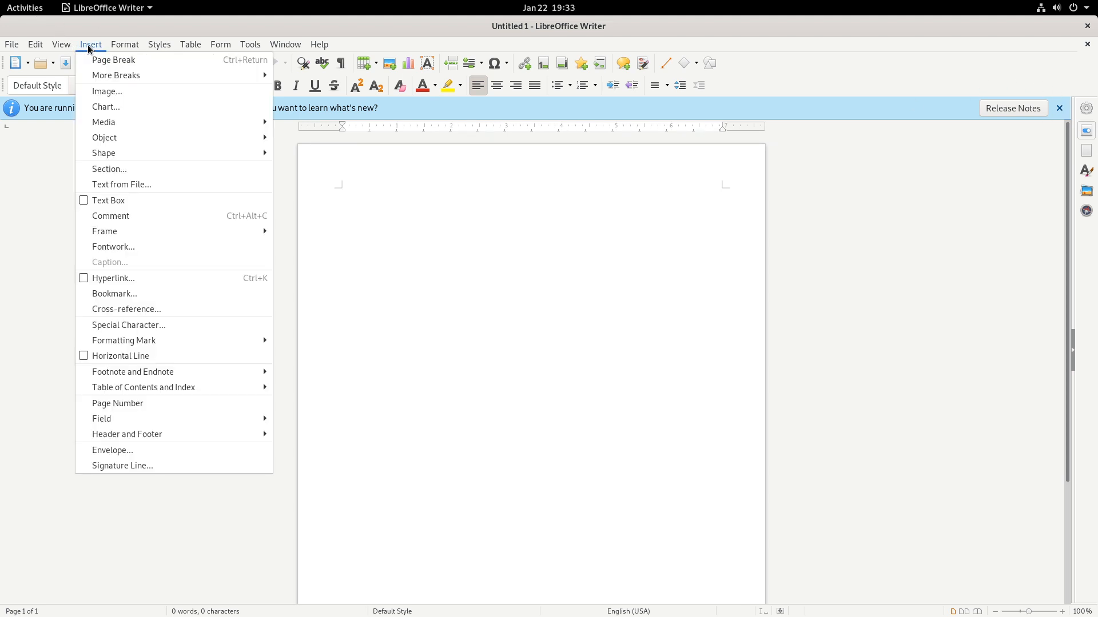
click(89, 46)
click(61, 45)
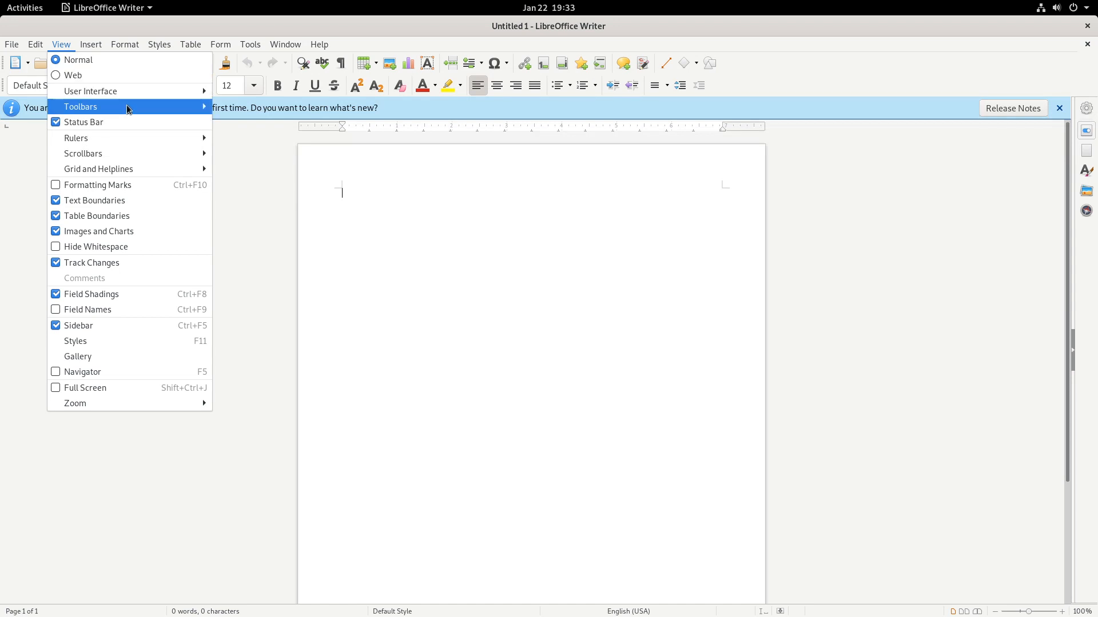
mouse_move(137, 109)
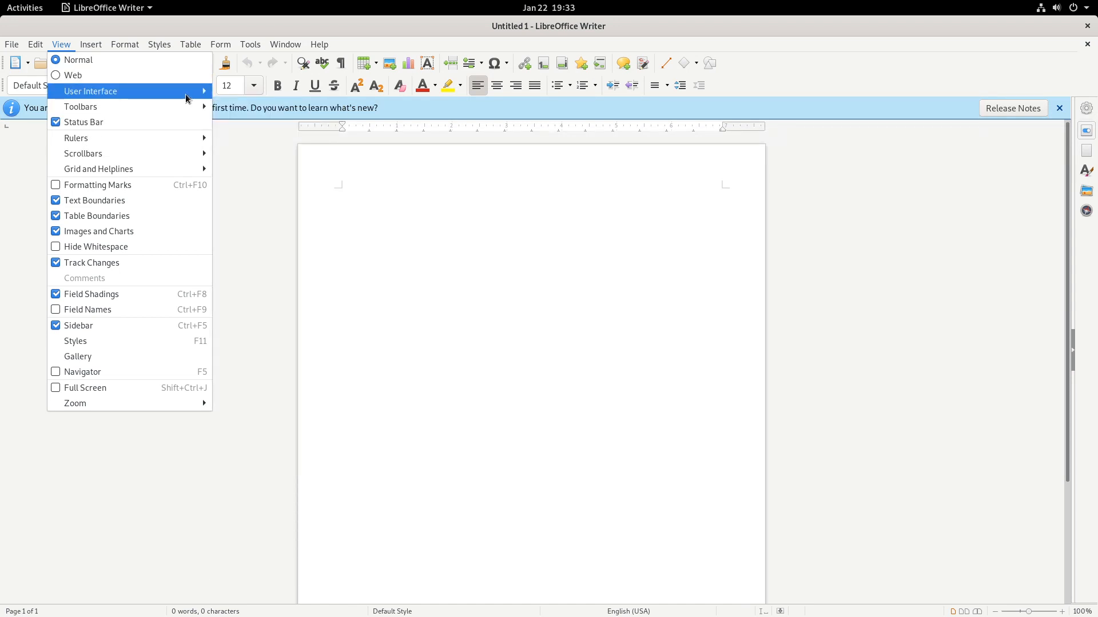
click(482, 362)
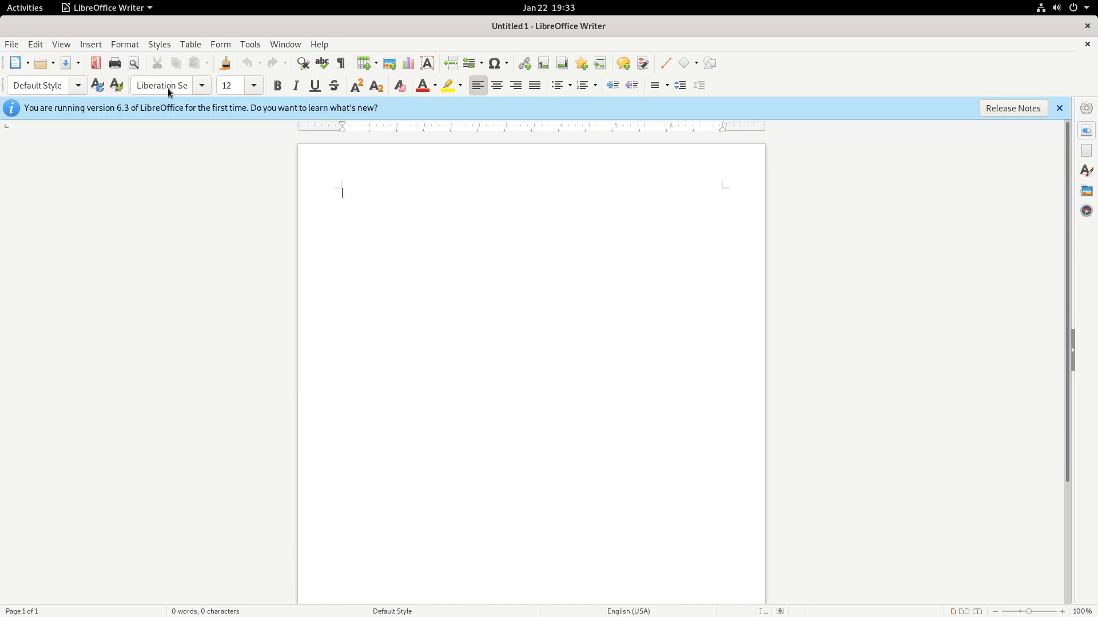
click(93, 45)
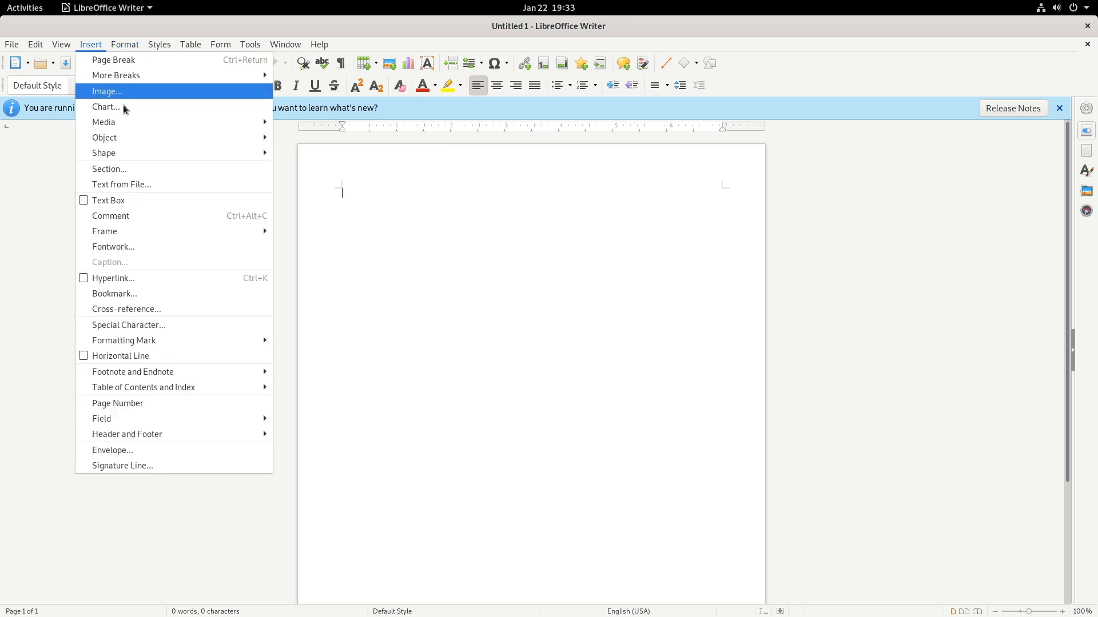
mouse_move(62, 45)
mouse_move(135, 91)
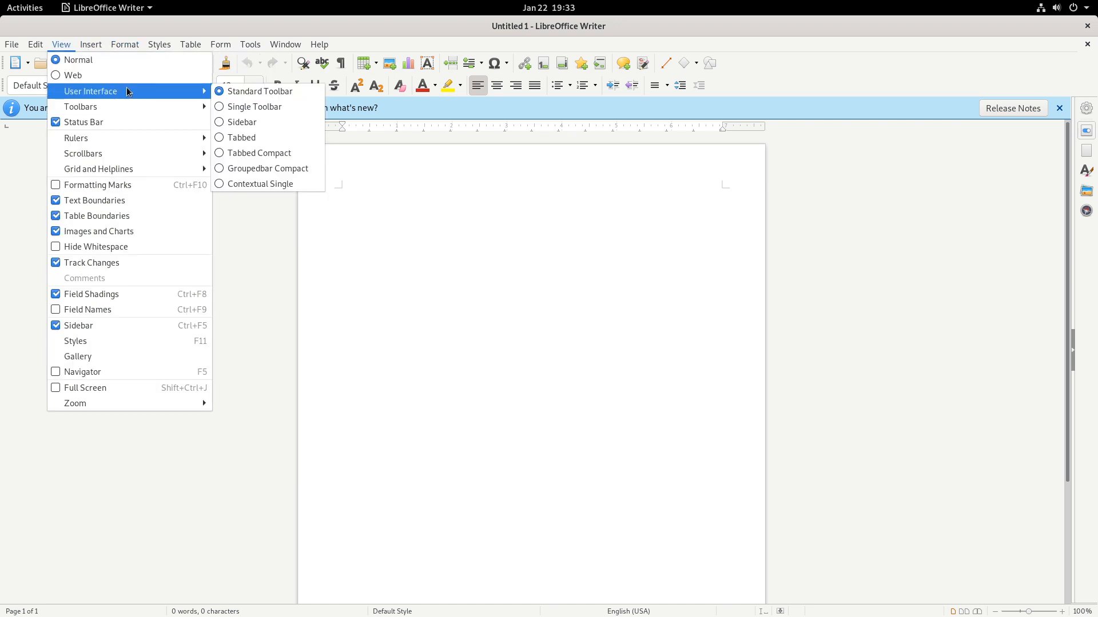
click(256, 137)
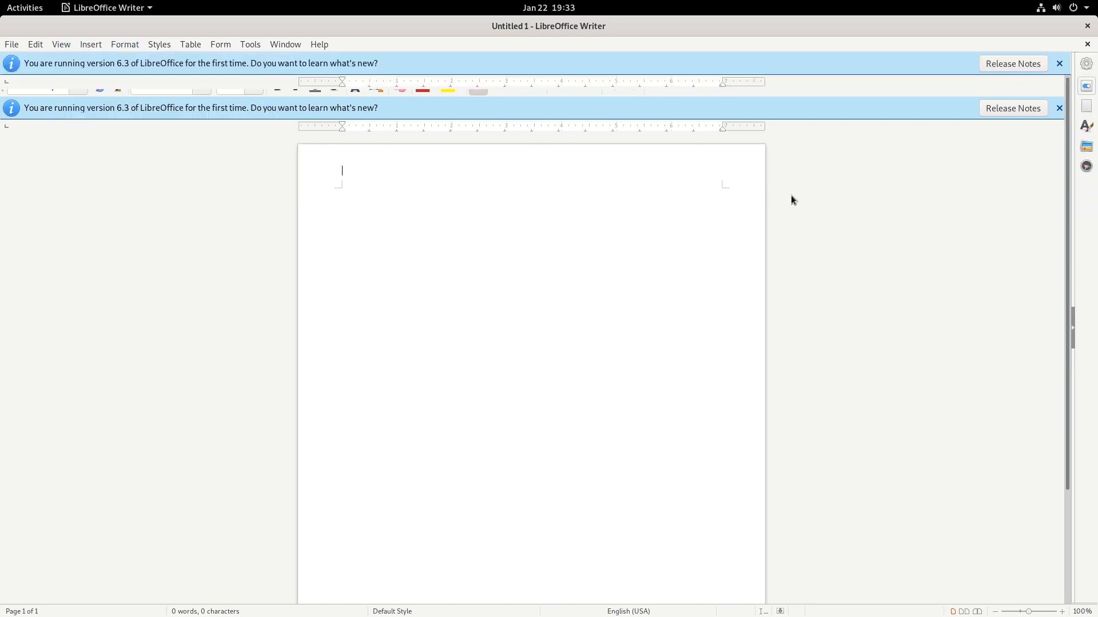
click(250, 48)
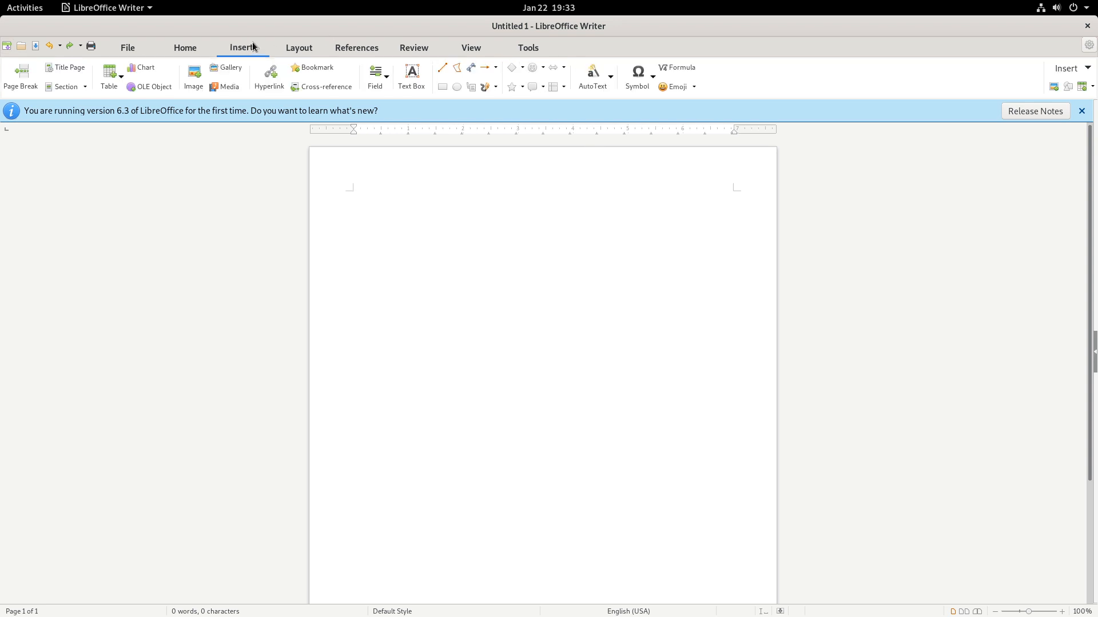
click(305, 50)
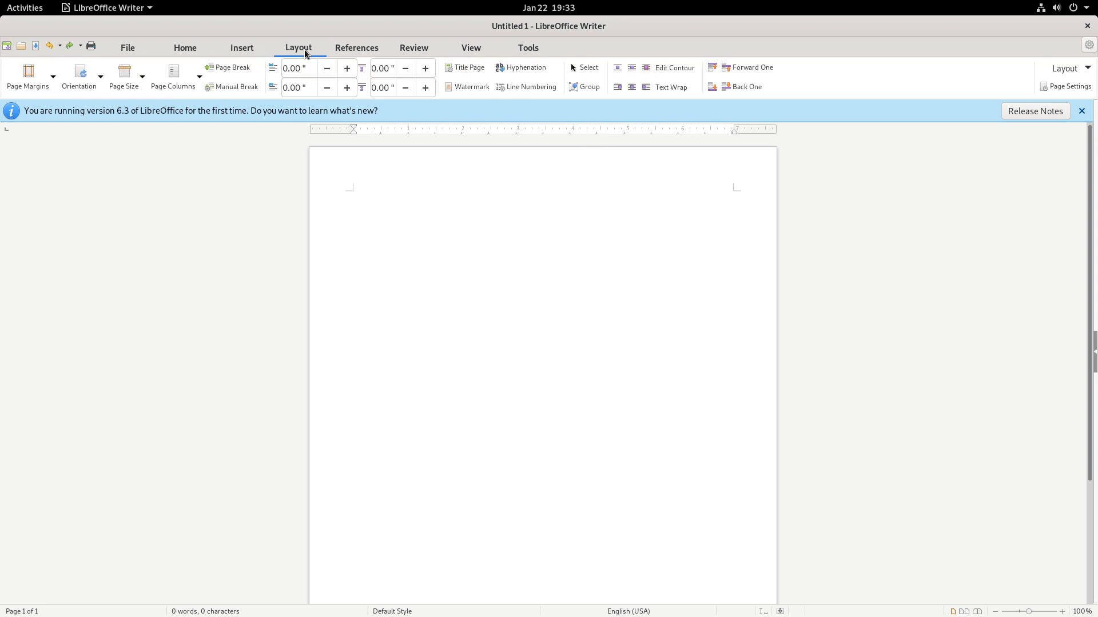
- Close the version infobar and look through the References, Review, View and Home tabs
click(1081, 111)
click(361, 49)
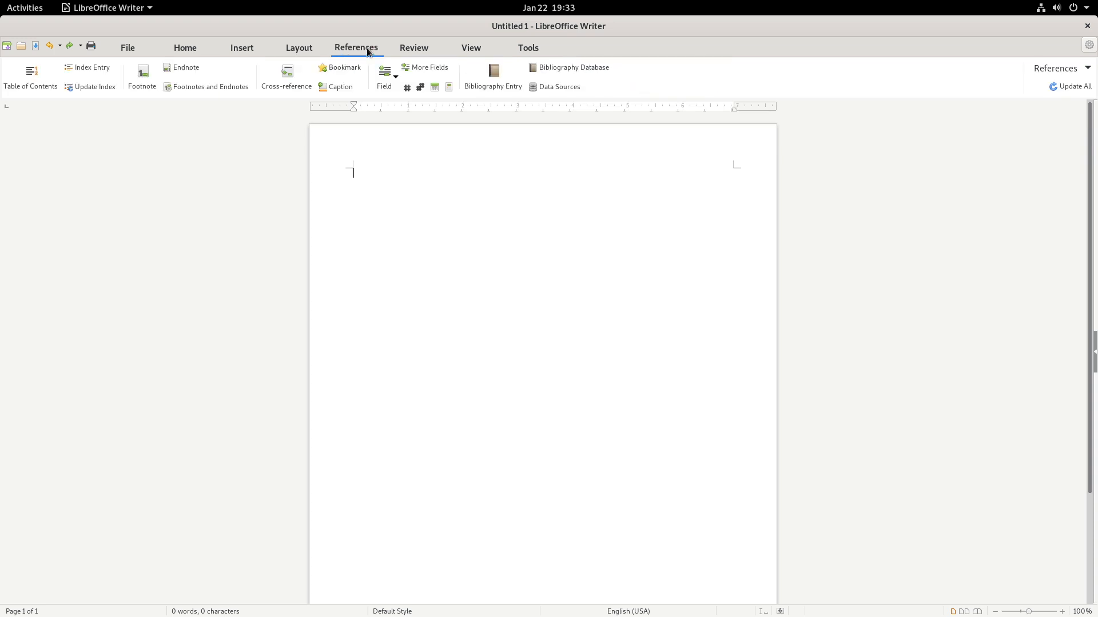
click(420, 49)
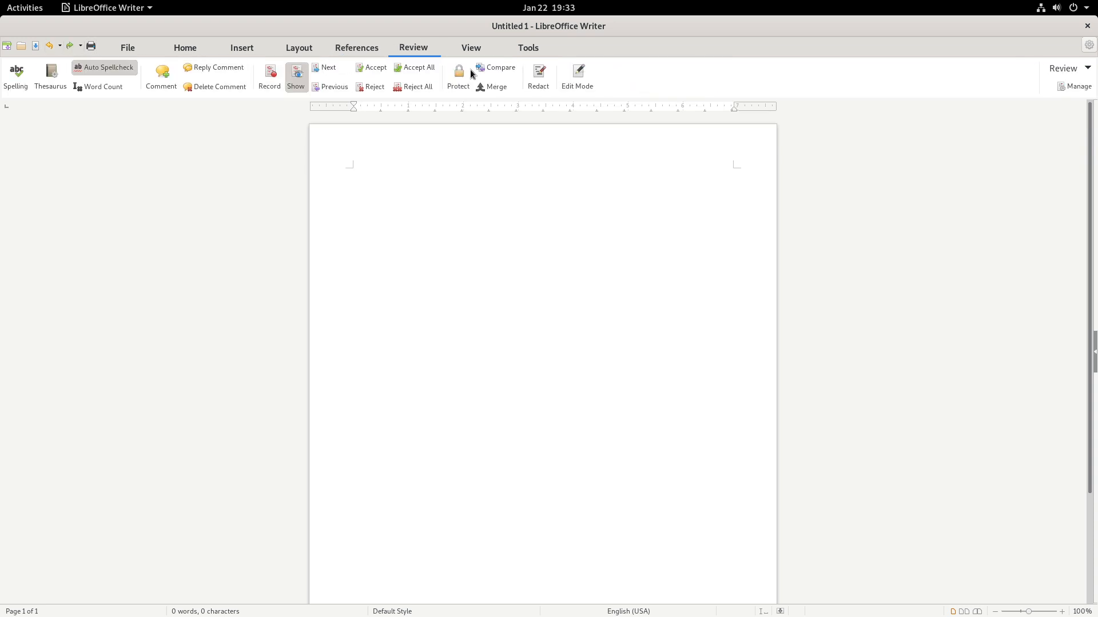
click(471, 47)
click(185, 48)
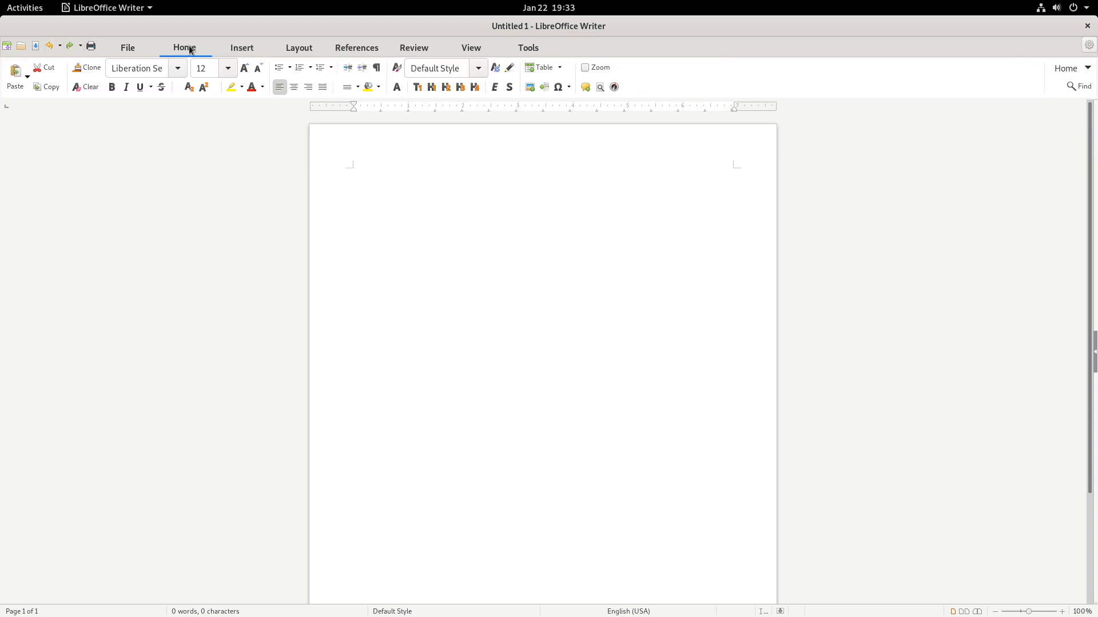
- Switch the user interface back to Standard Toolbar via the gear menu
click(1089, 45)
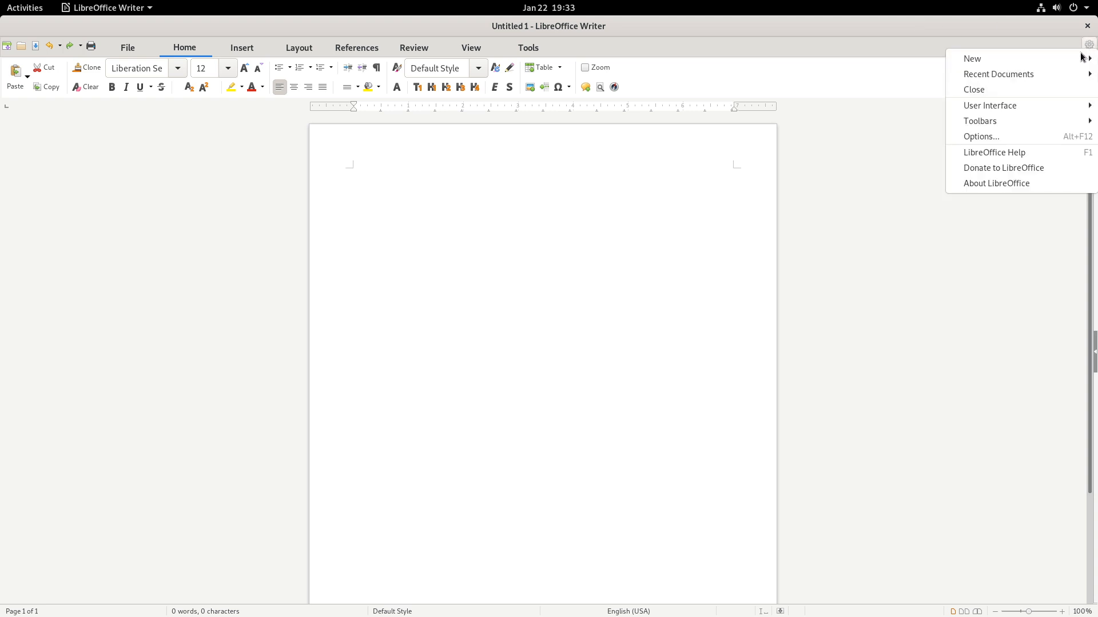
mouse_move(959, 107)
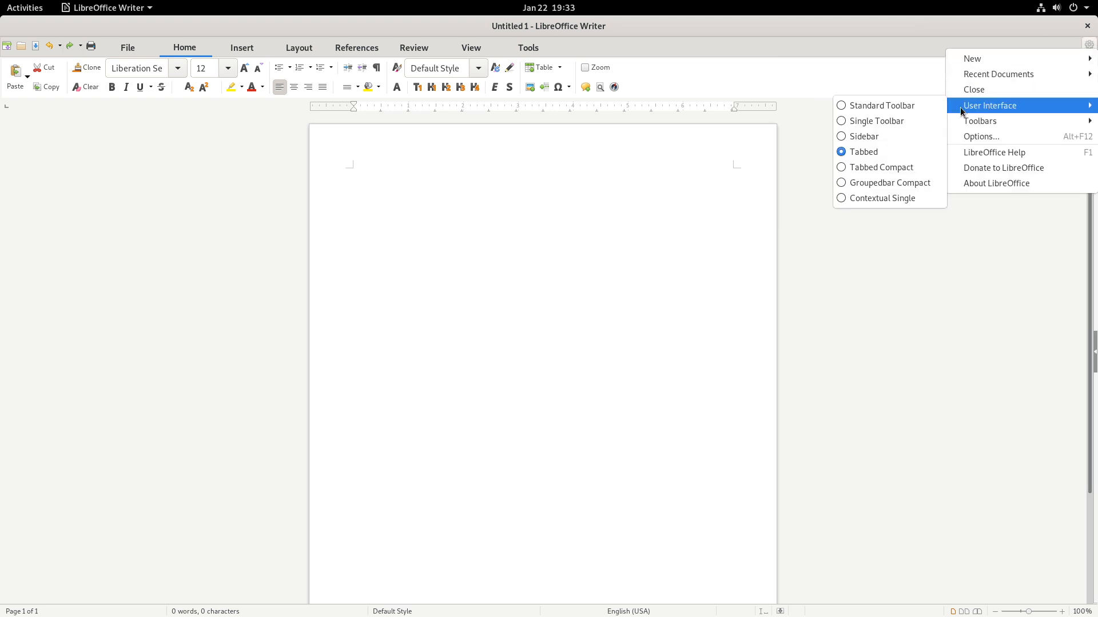
click(897, 103)
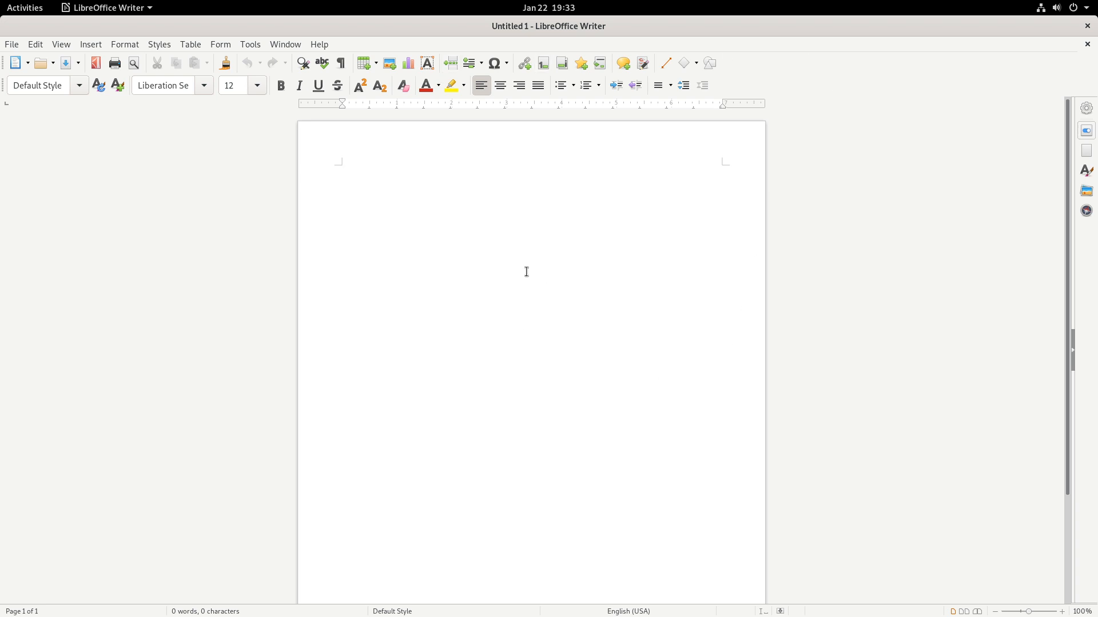
- Type a sample line and correct the misspelled Speelinh to Spelling
text(nh )
text(chec)
text(cker)
key(Return)
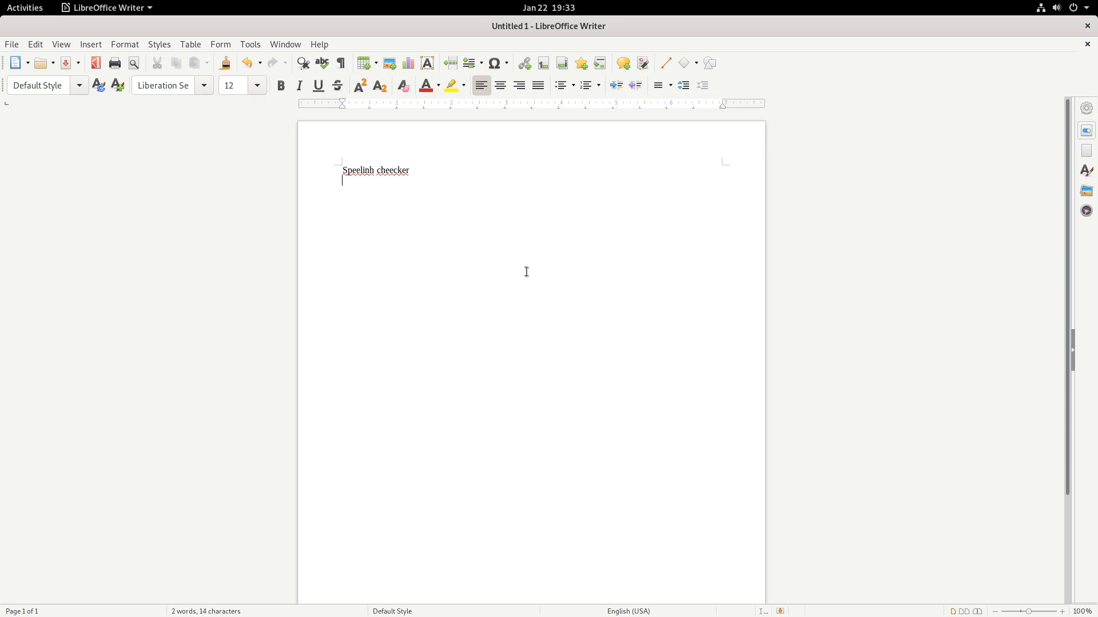
right_click(352, 172)
click(428, 185)
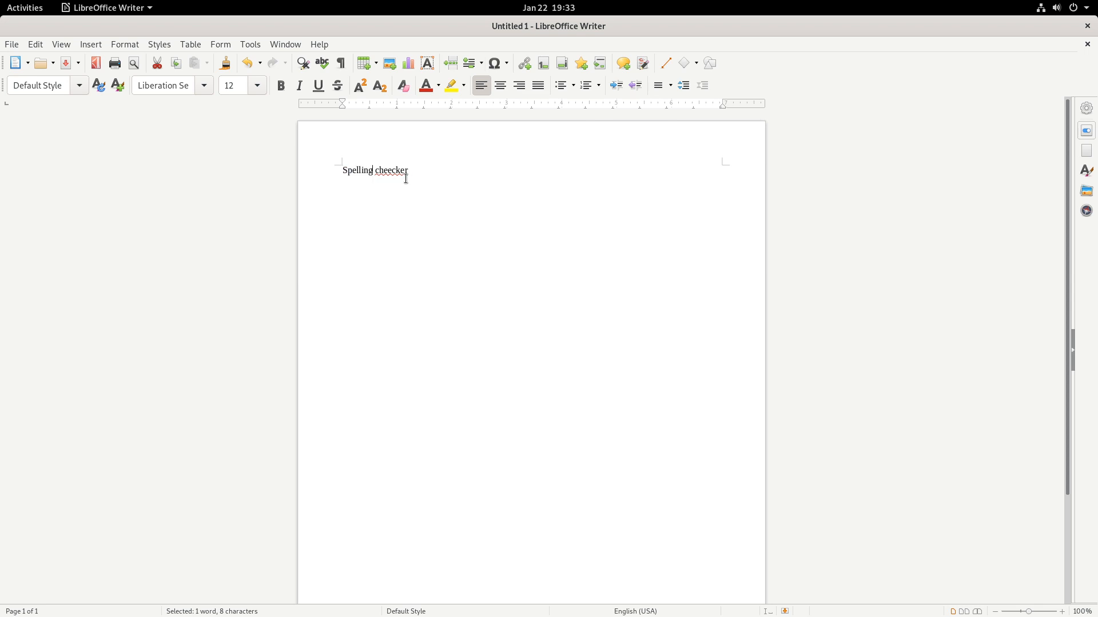
- Glance at synonyms for Spelling, then close the document with Don't Save
right_click(360, 170)
click(654, 156)
click(1088, 25)
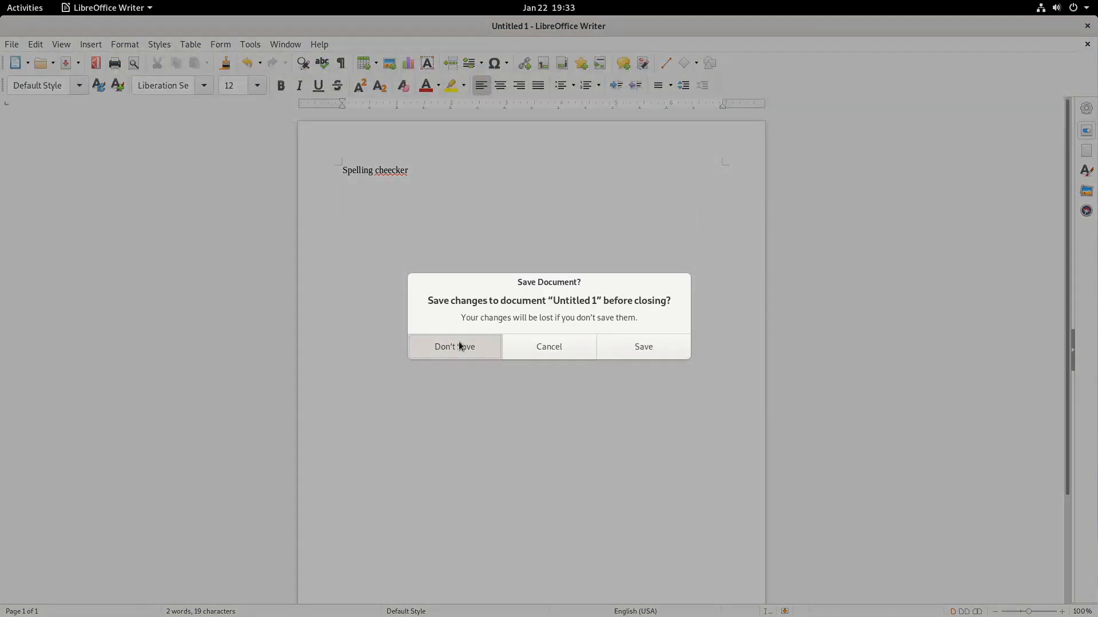
click(458, 342)
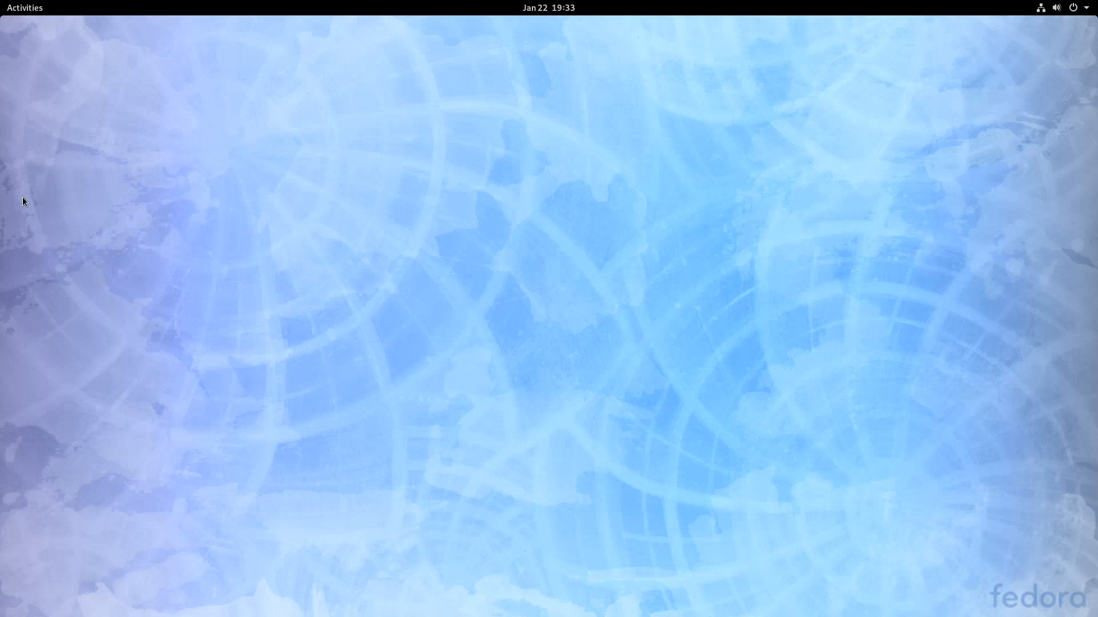
- Launch Settings from the Activities application grid
click(22, 8)
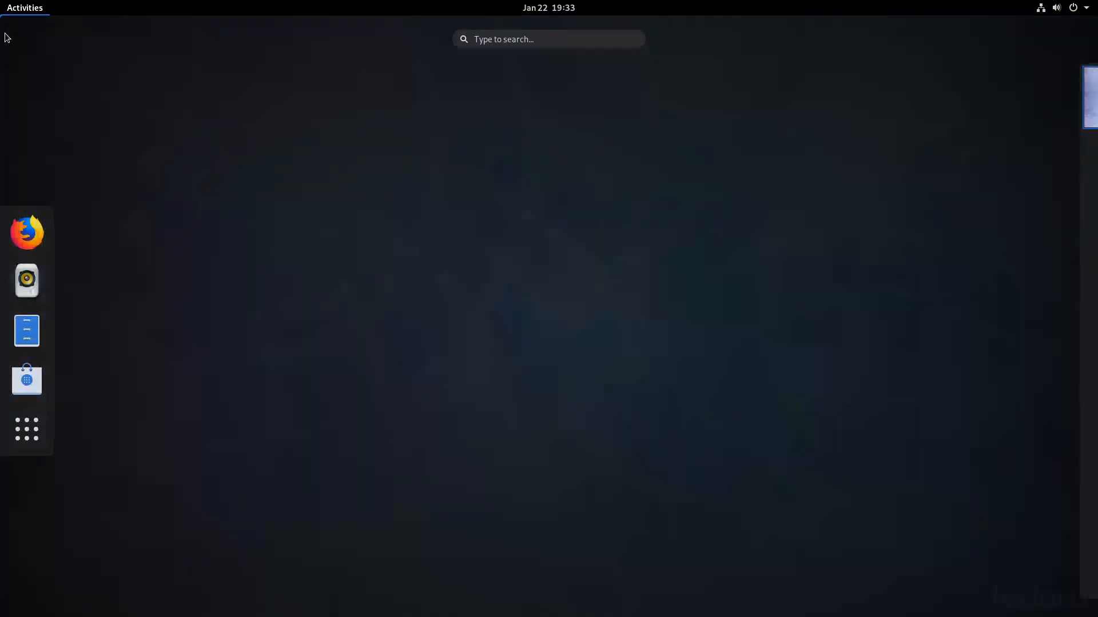
click(23, 444)
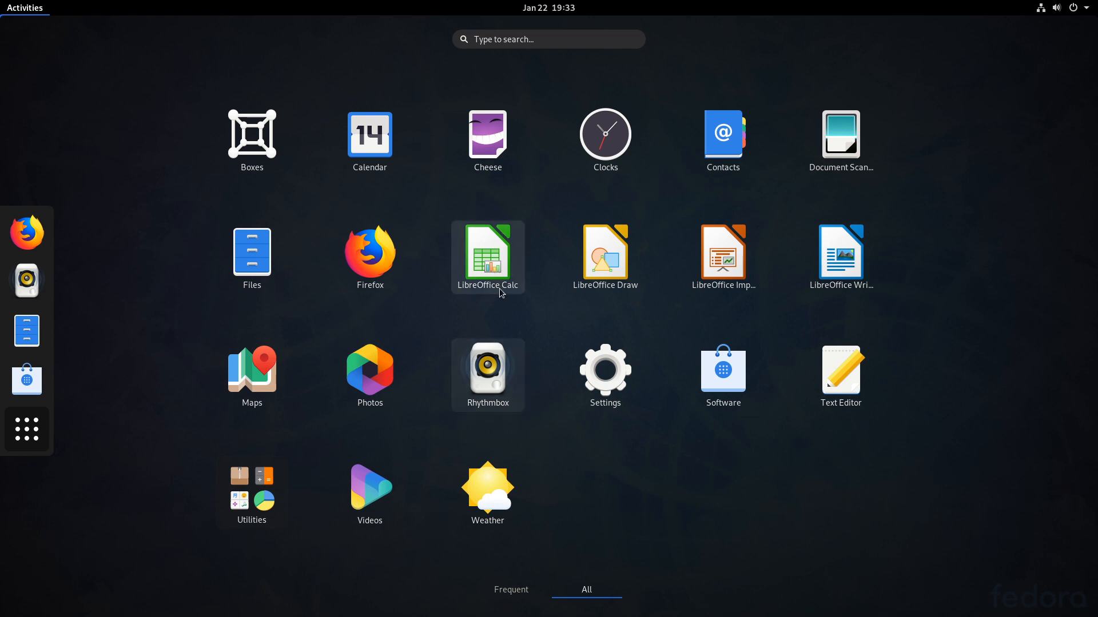
click(605, 371)
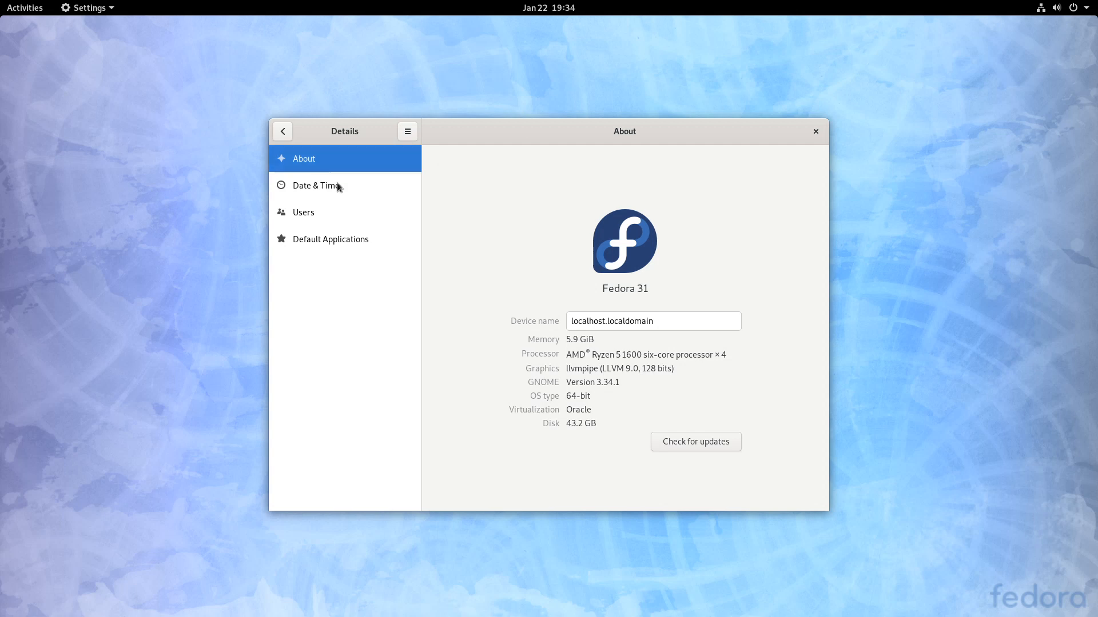
- Show Default Applications with Firefox for web, Rhythmbox for music and Image Viewer for photos
click(311, 239)
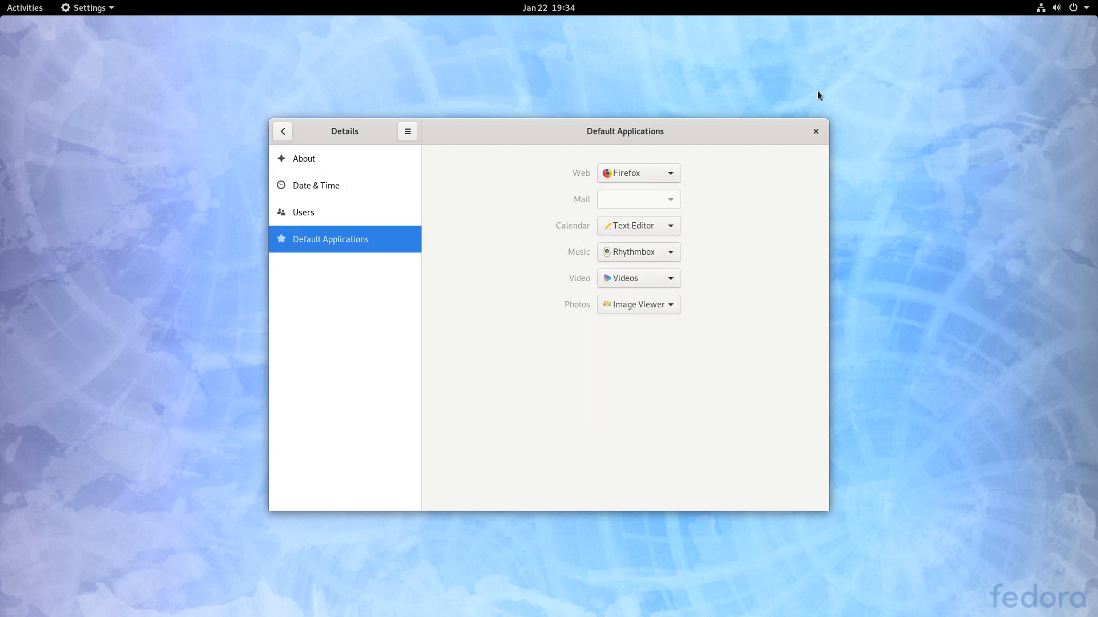
click(3, 6)
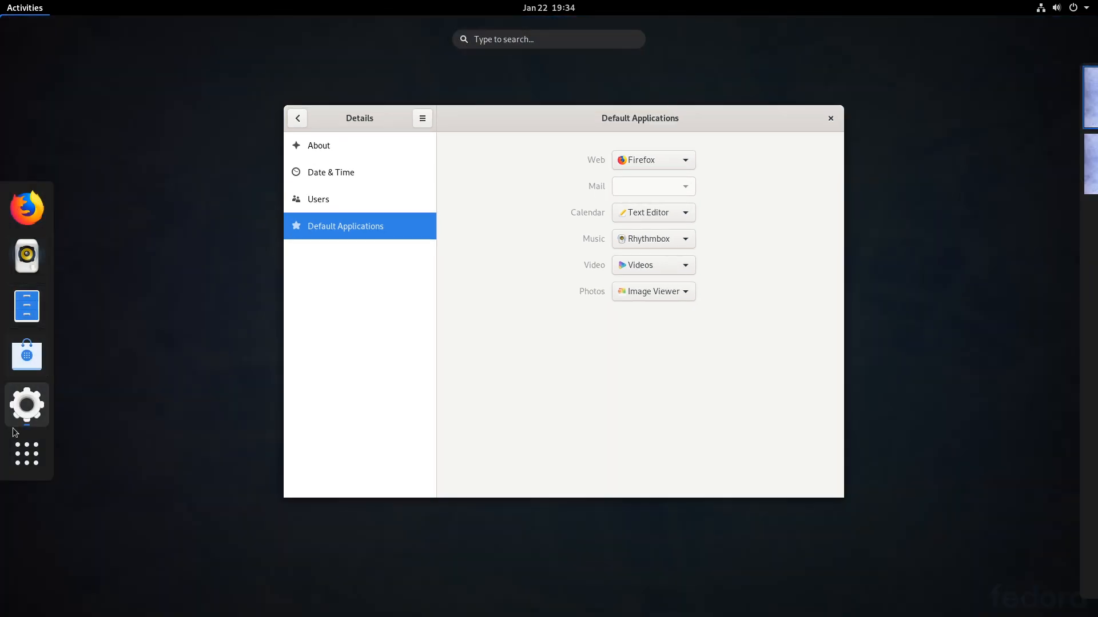
key(super+a)
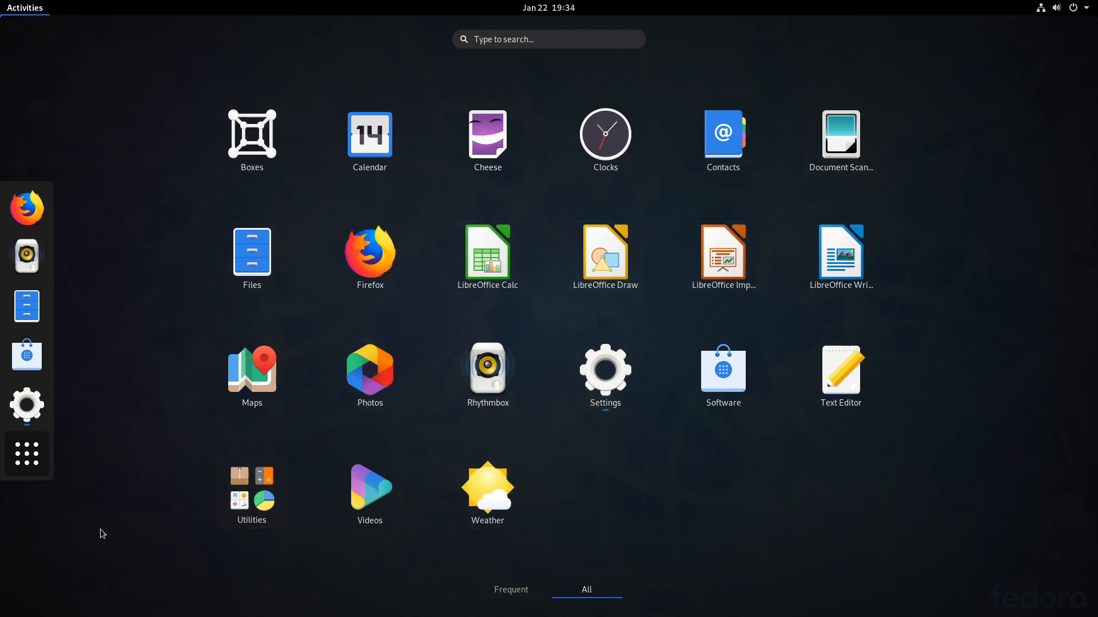
click(26, 9)
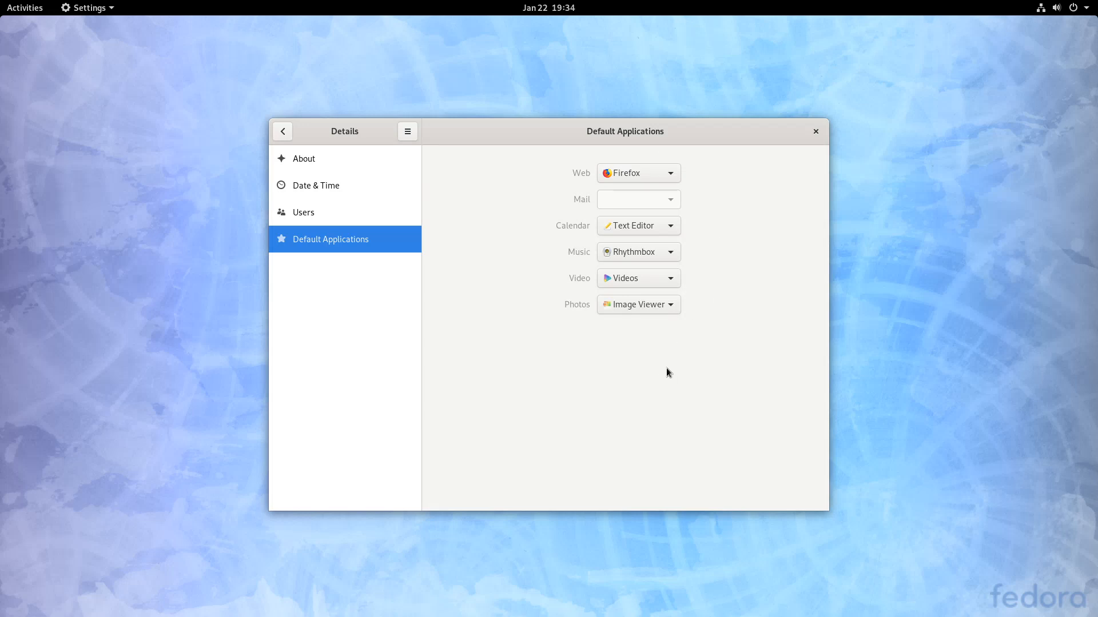
- Open the Background page, browse the bundled wallpapers, and cancel adding a custom picture
click(284, 129)
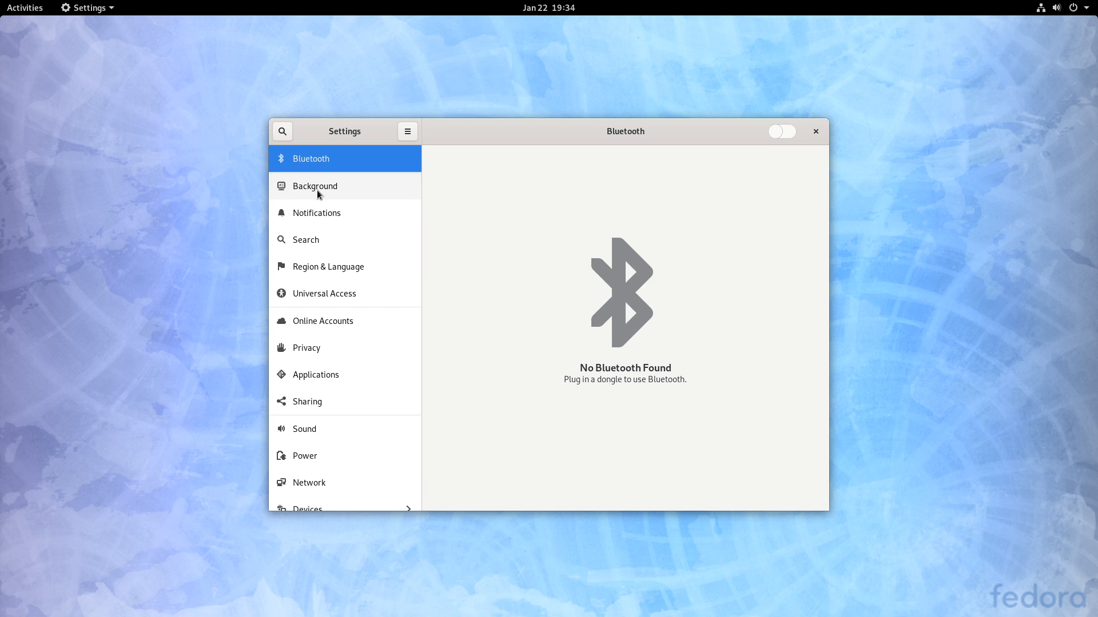
key(Down)
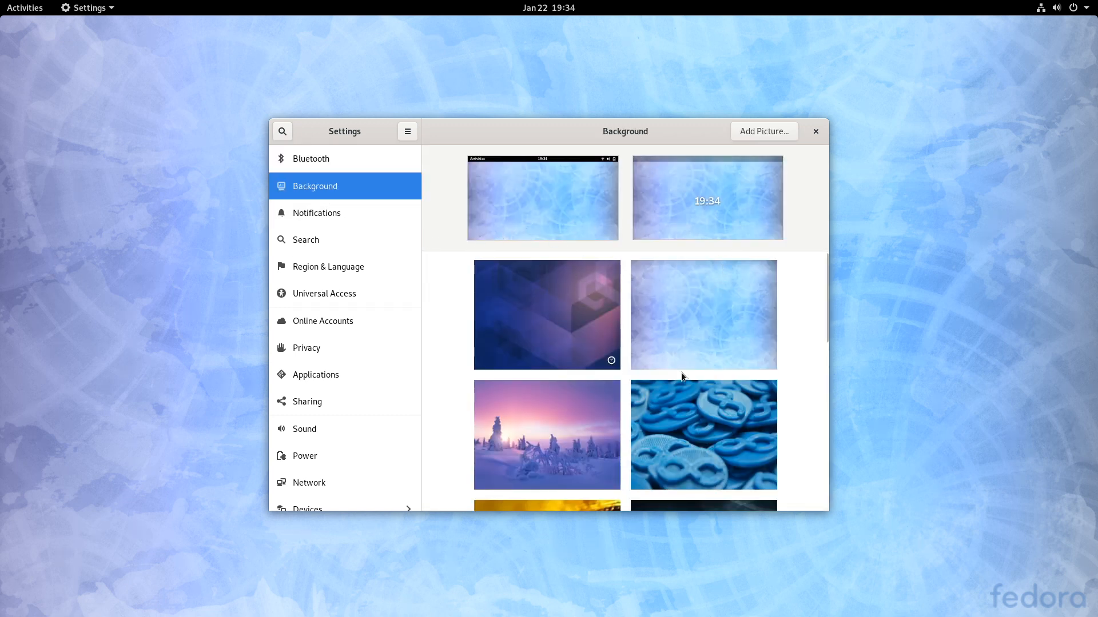
mouse_move(824, 300)
mouse_down()
mouse_move(836, 514)
mouse_move(865, 366)
mouse_move(844, 239)
mouse_up()
click(786, 131)
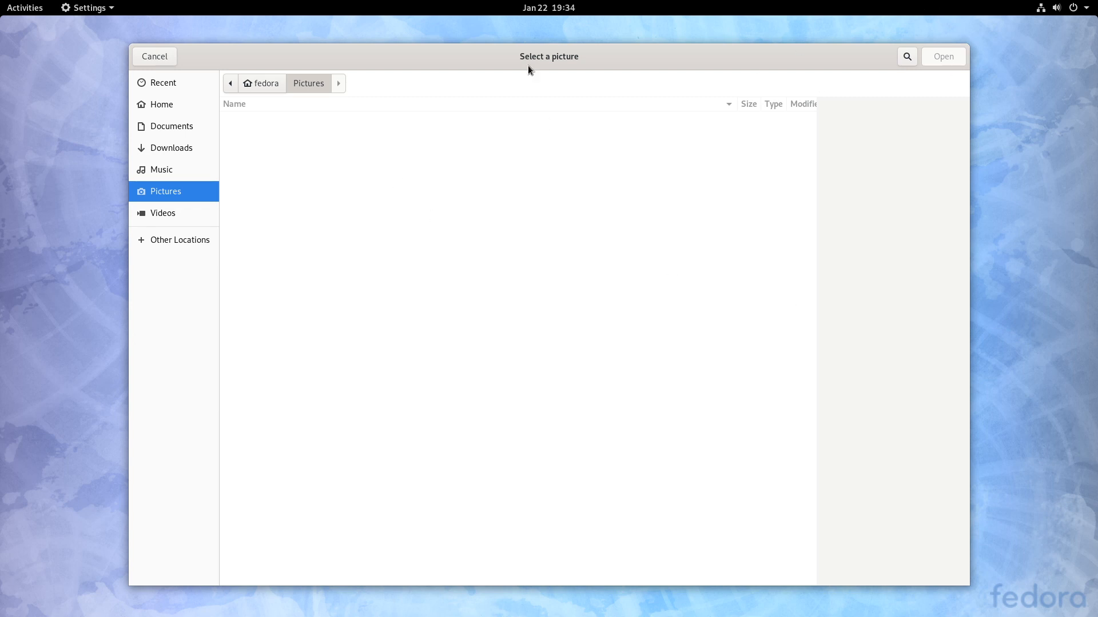
click(160, 60)
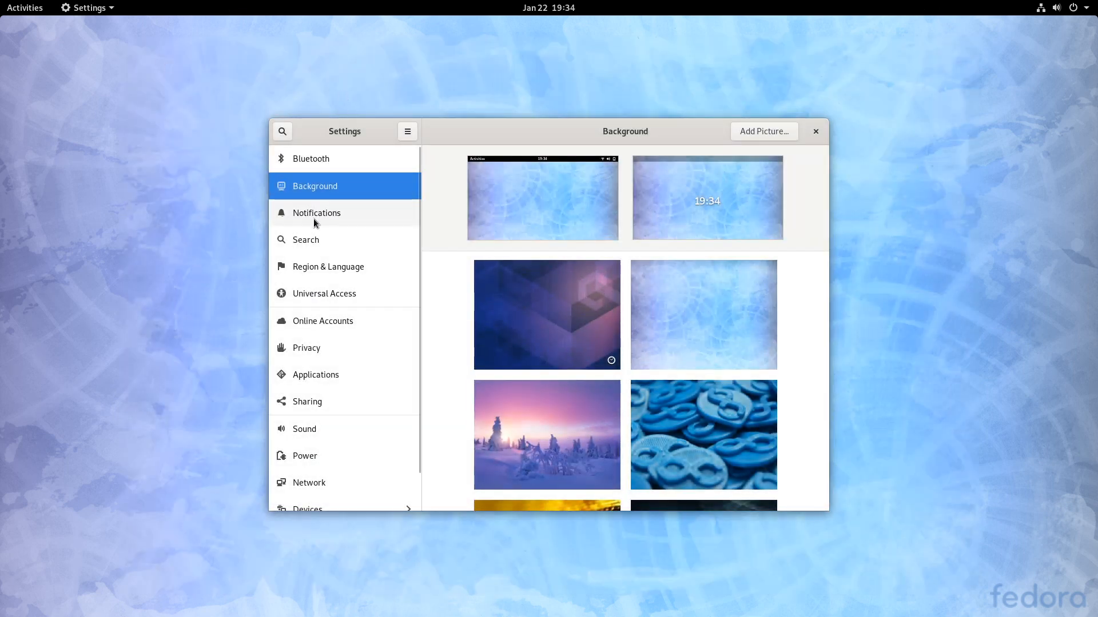
- Browse the Notifications, Search and Online Accounts pages, then close Settings
click(314, 216)
scroll(675, 320, down, 5)
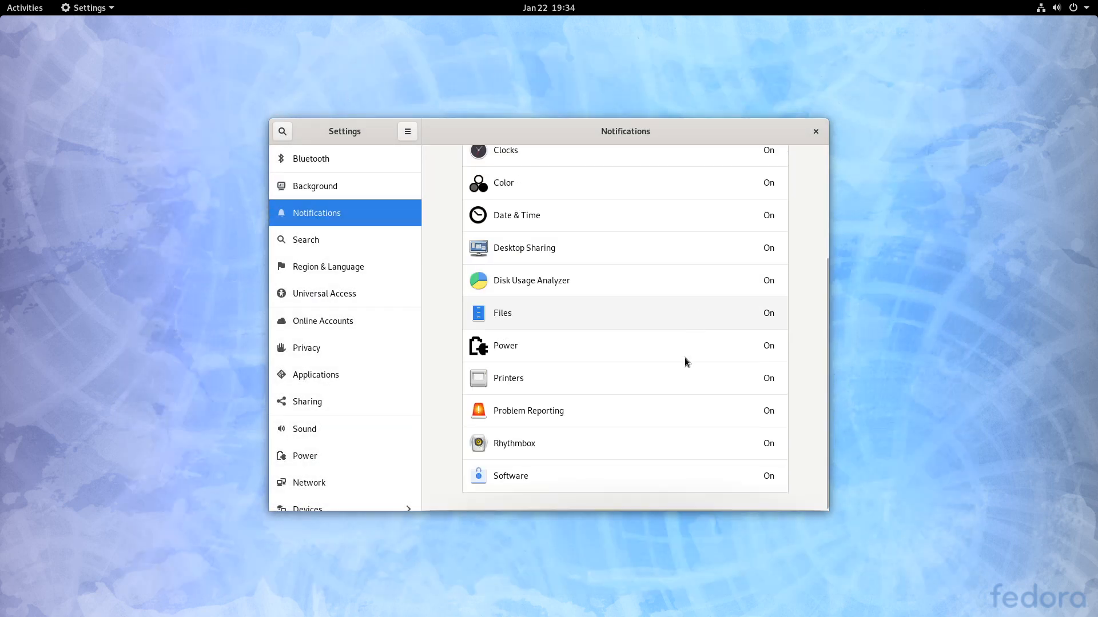
scroll(598, 284, up, 5)
click(308, 240)
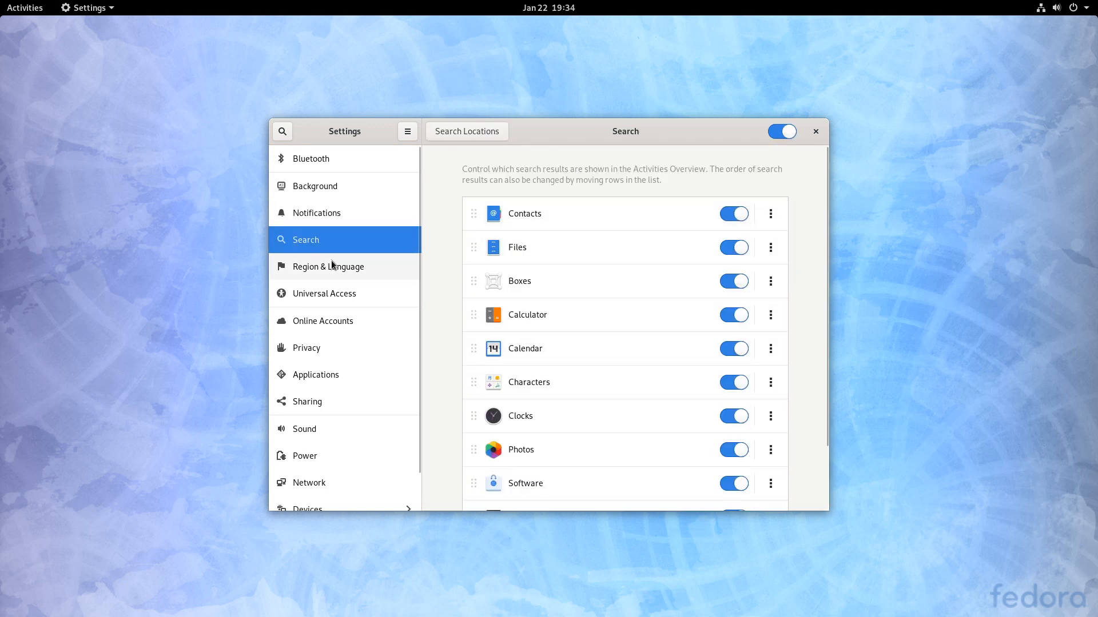
click(311, 322)
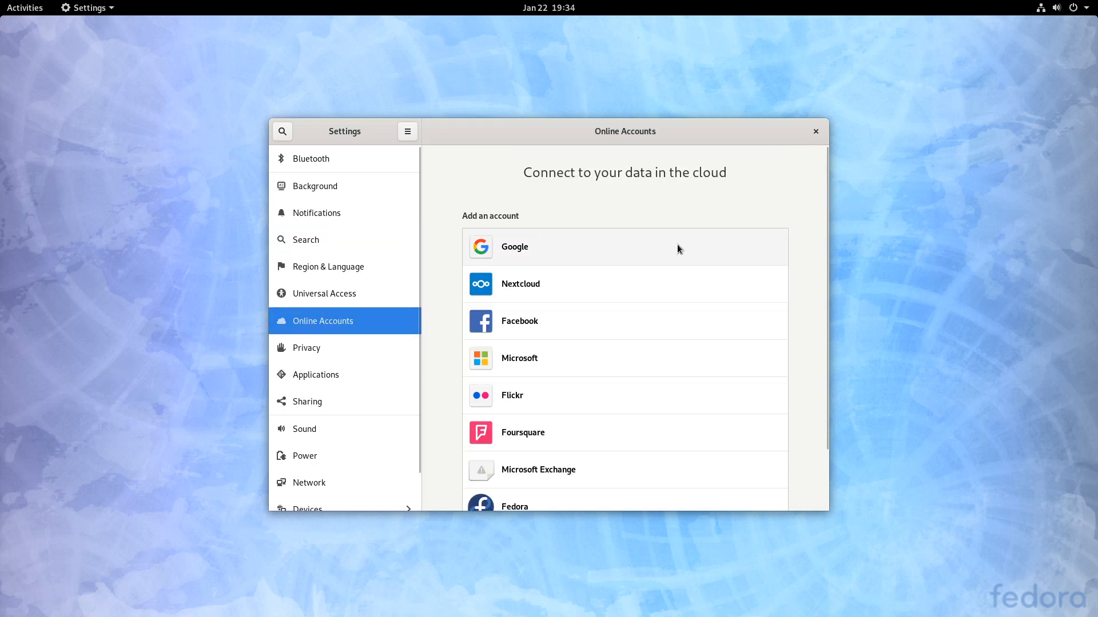
scroll(357, 345, down, 1)
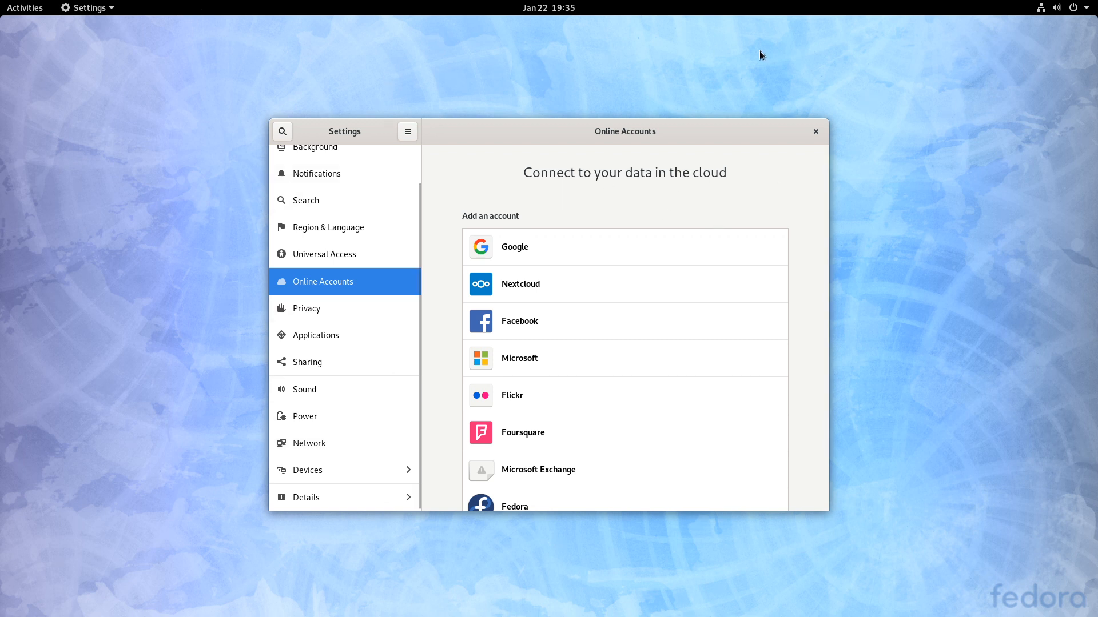
click(816, 131)
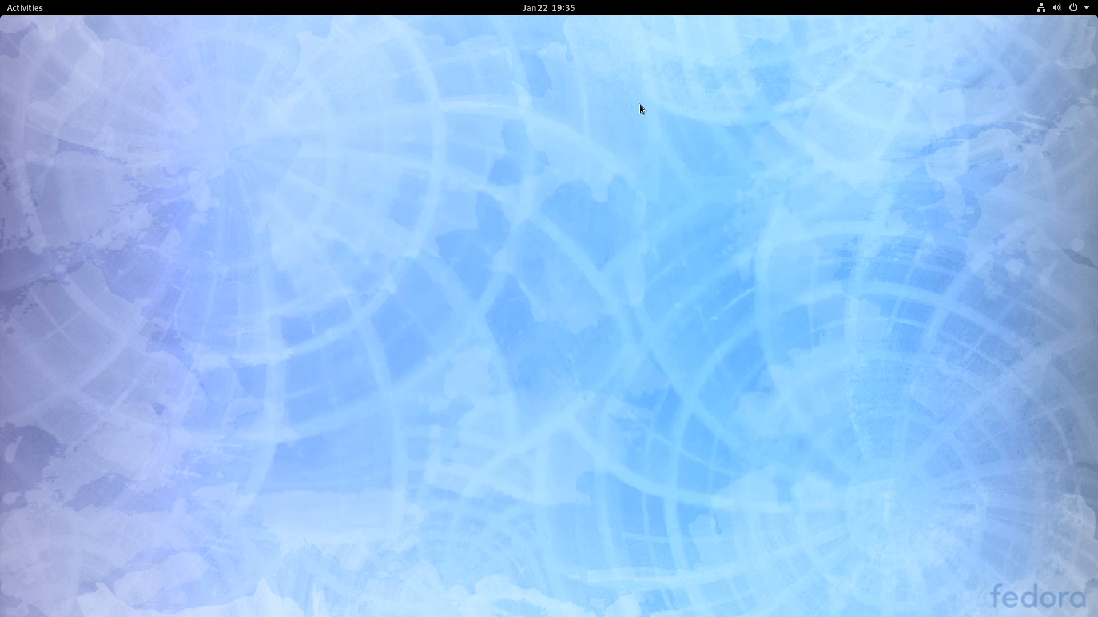
- Glance at the Activities overview and system status menu, returning to the desktop
click(17, 7)
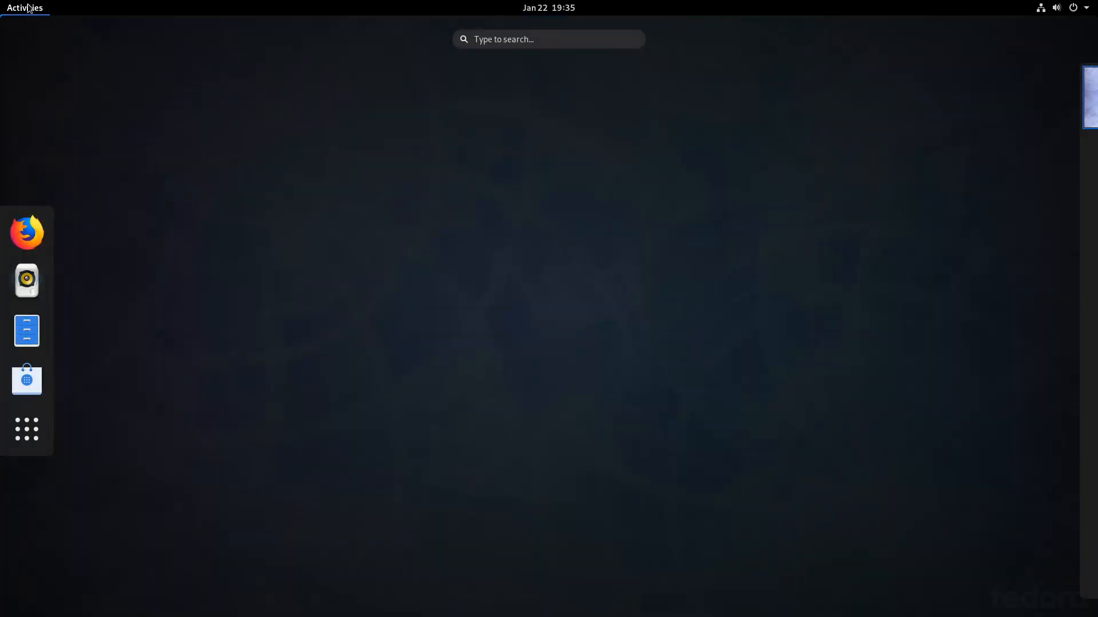
click(28, 7)
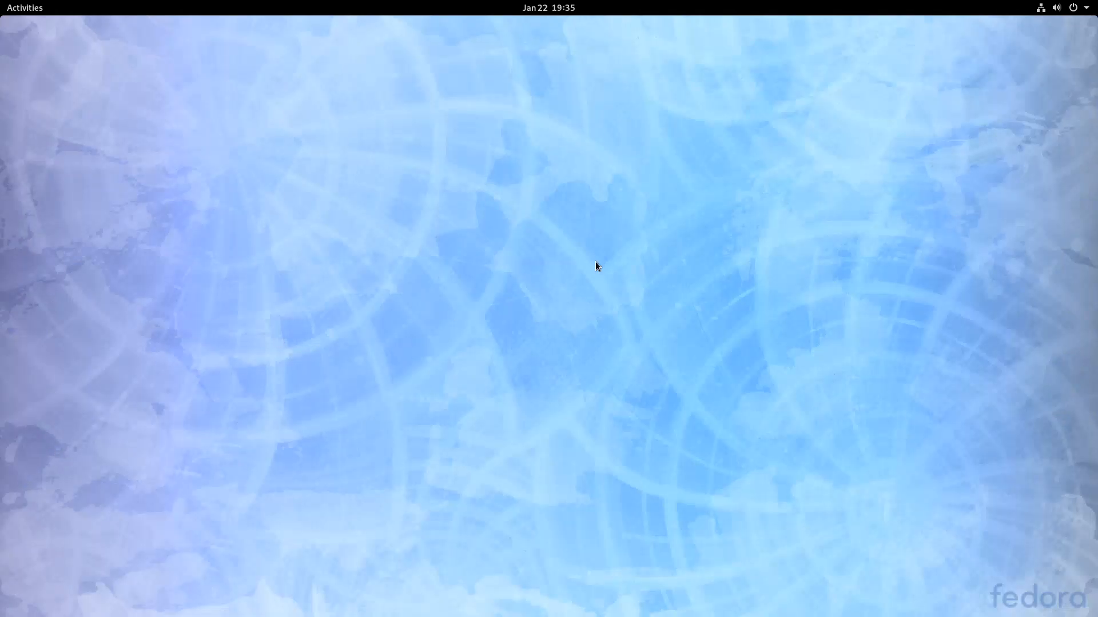
click(1075, 8)
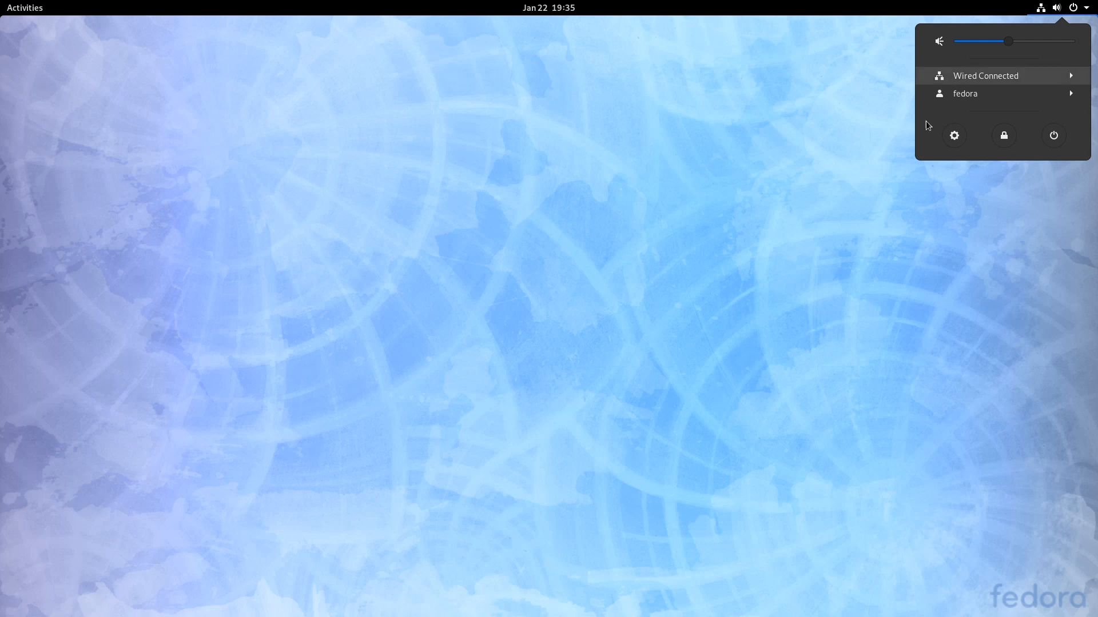
click(74, 75)
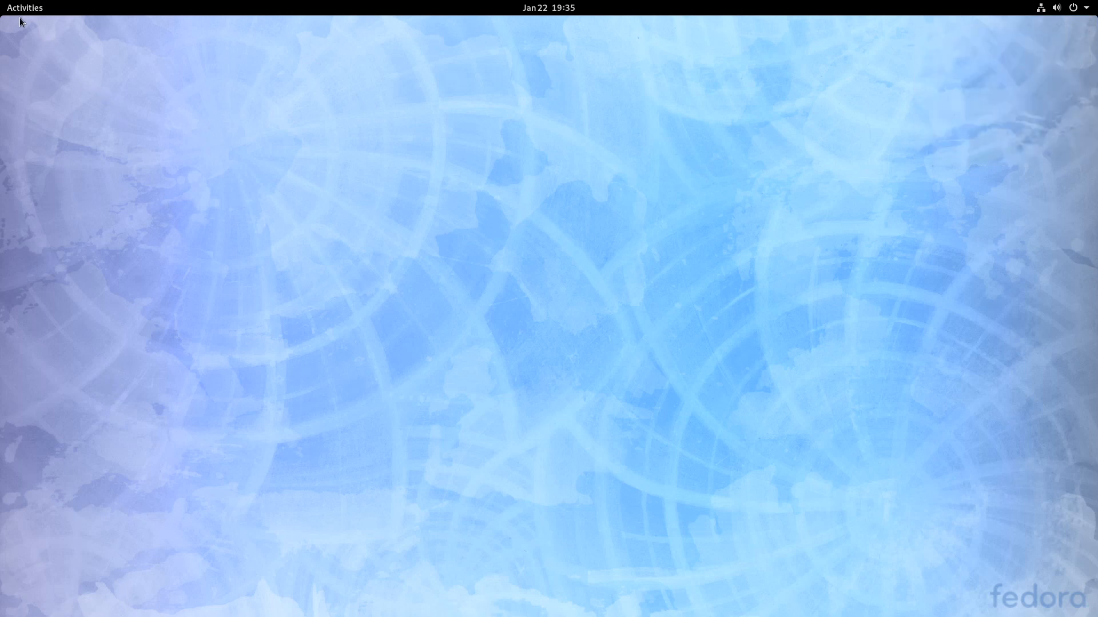
- Request power off from the system menu, showing the 60-second Power Off warning
click(25, 8)
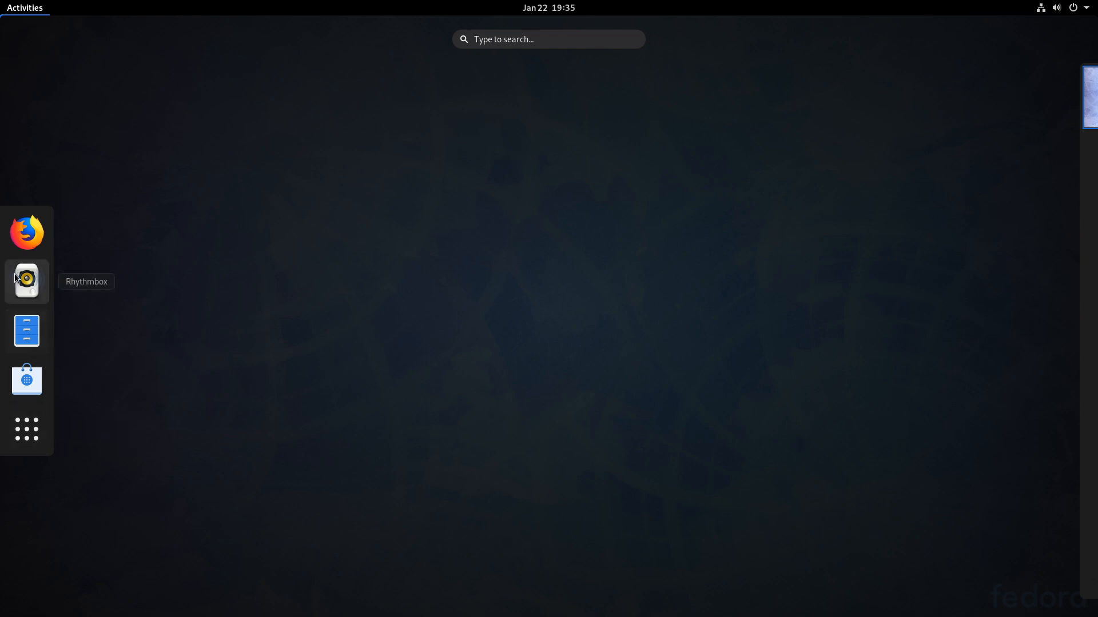
click(596, 124)
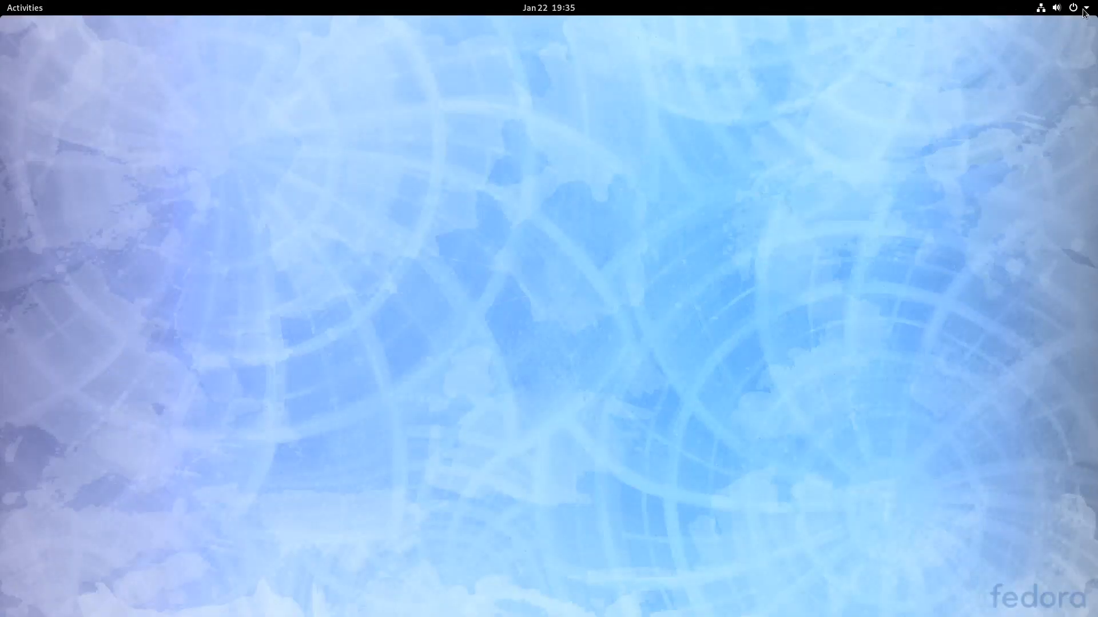
click(1083, 8)
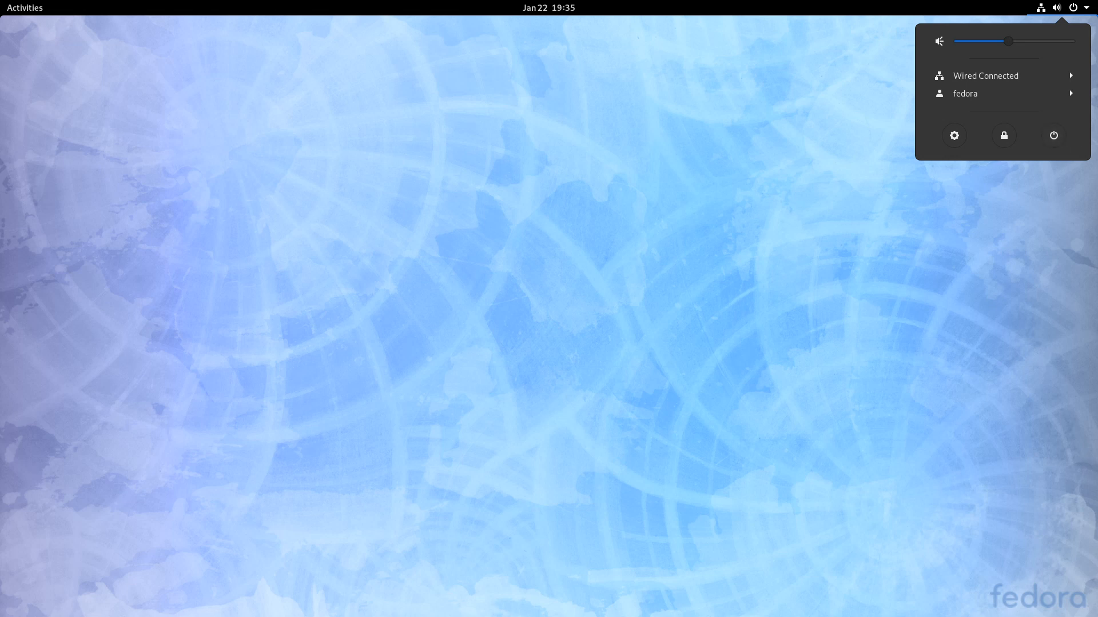
click(1054, 135)
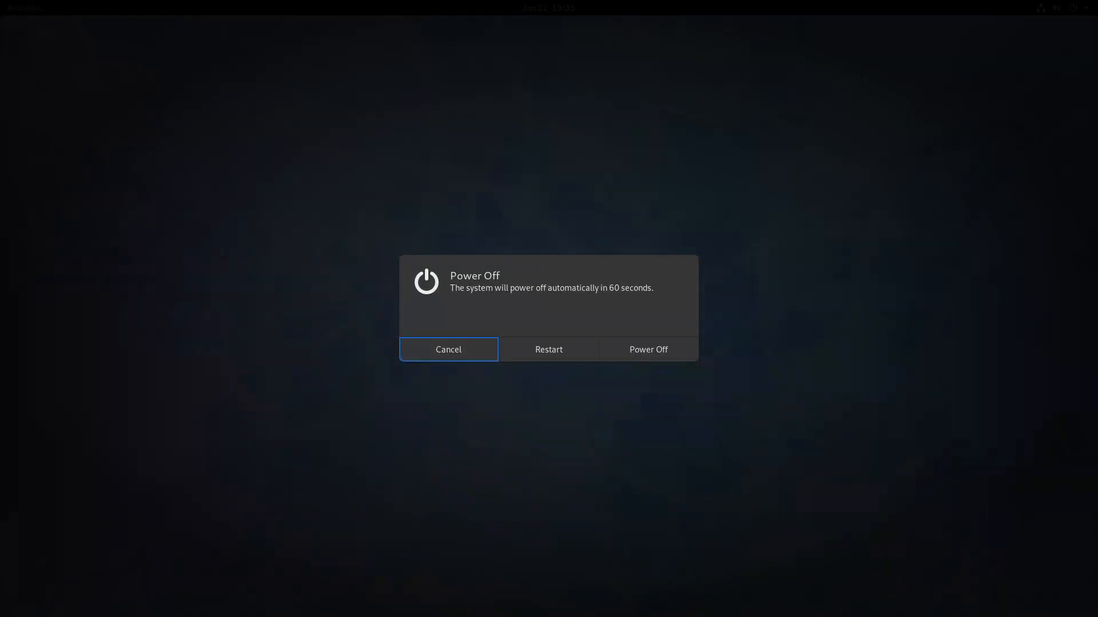
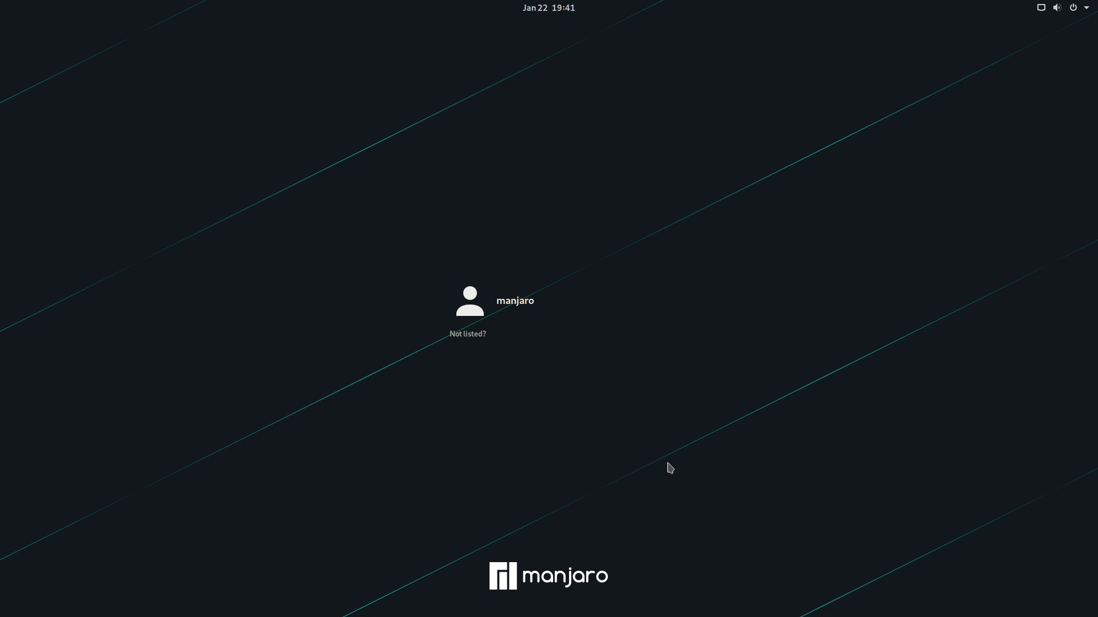
- Select the user, confirm the GNOME session, and sign in with the account password
click(515, 323)
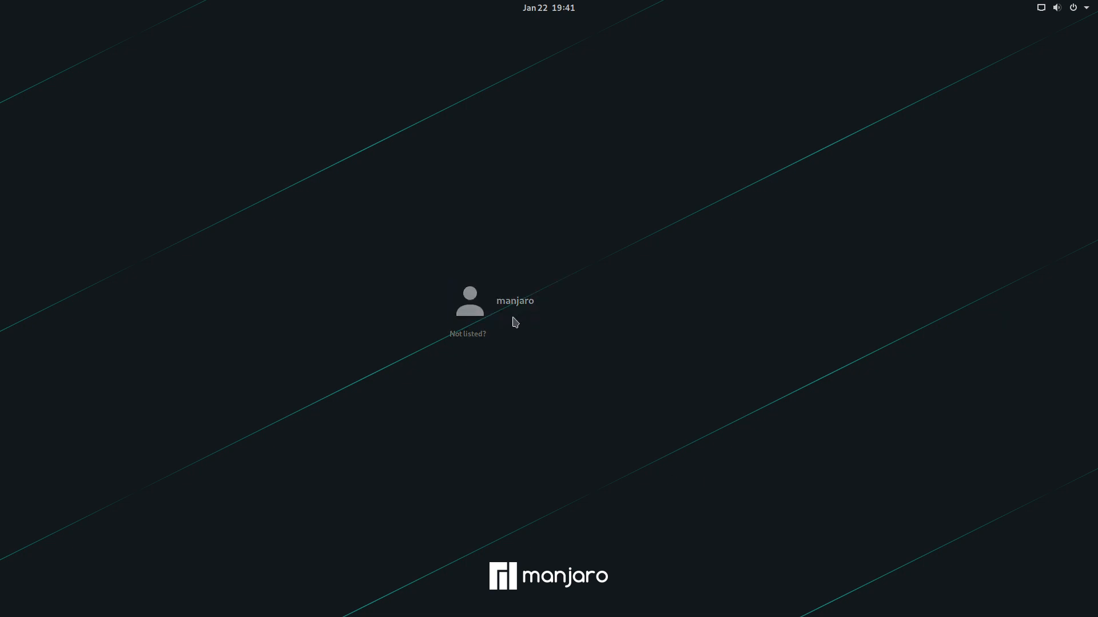
click(593, 368)
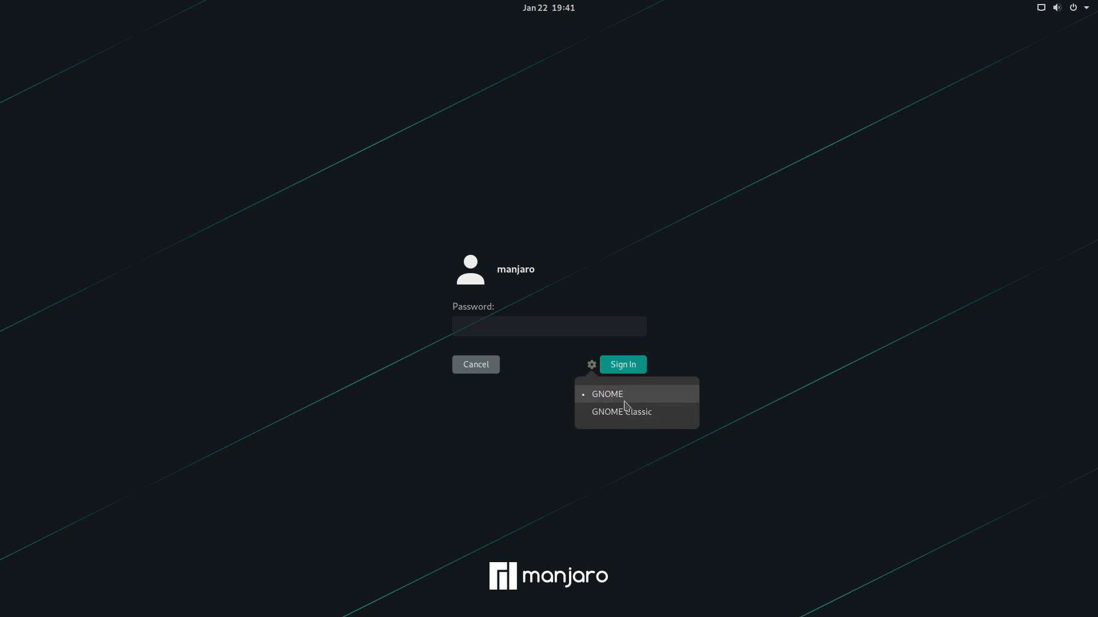
click(581, 334)
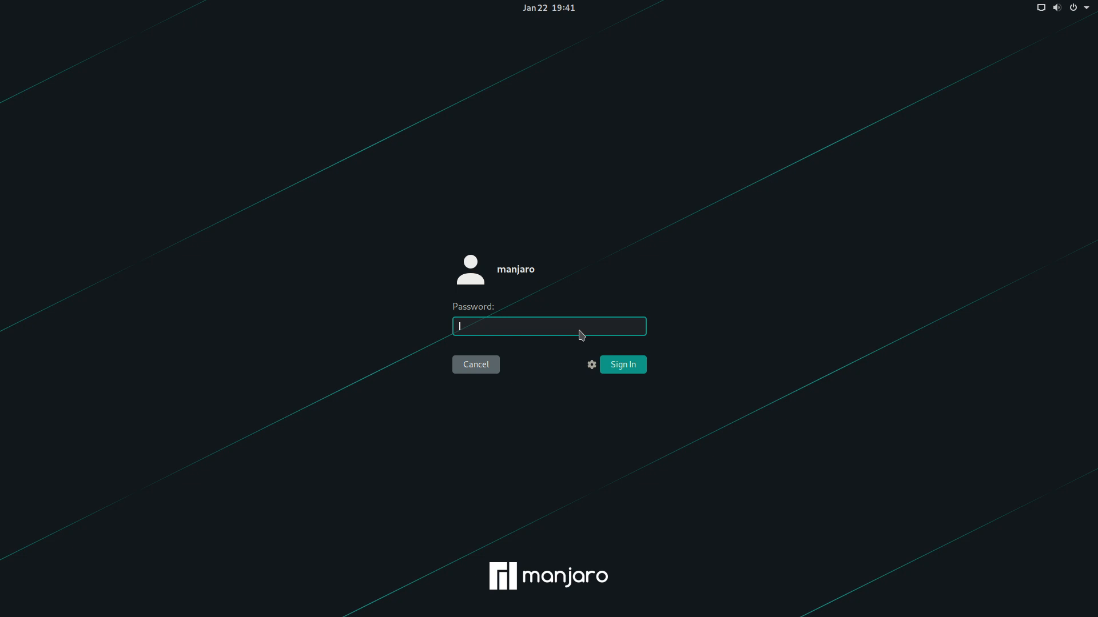
text(1234)
key(Return)
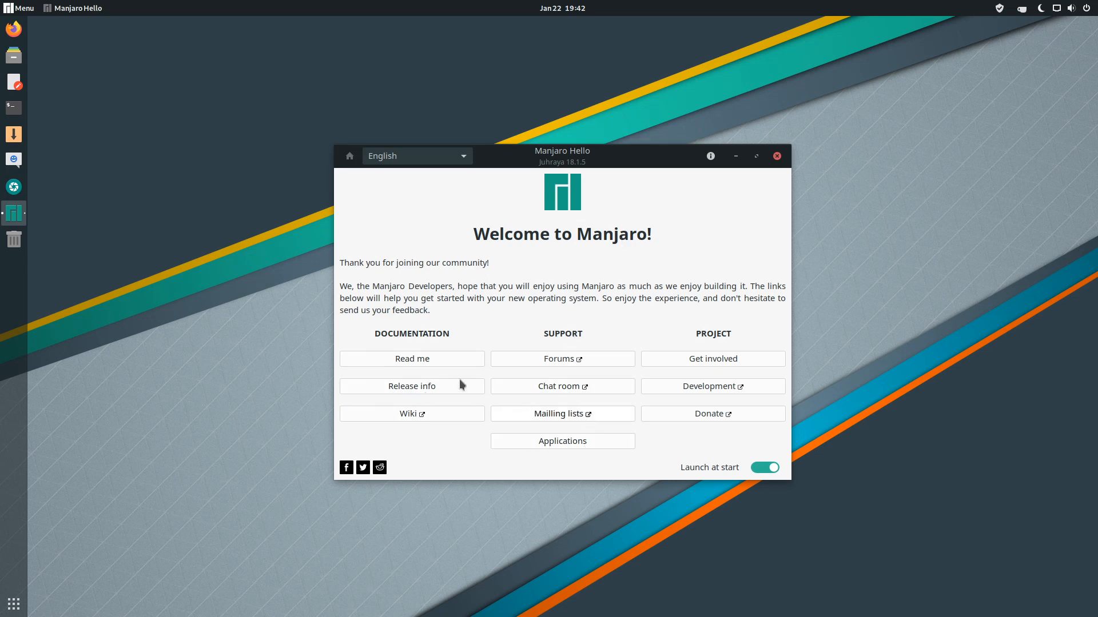
- Open Manjaro Hello's Applications list and expand, then collapse, the Browsers and E-mail groups
click(575, 441)
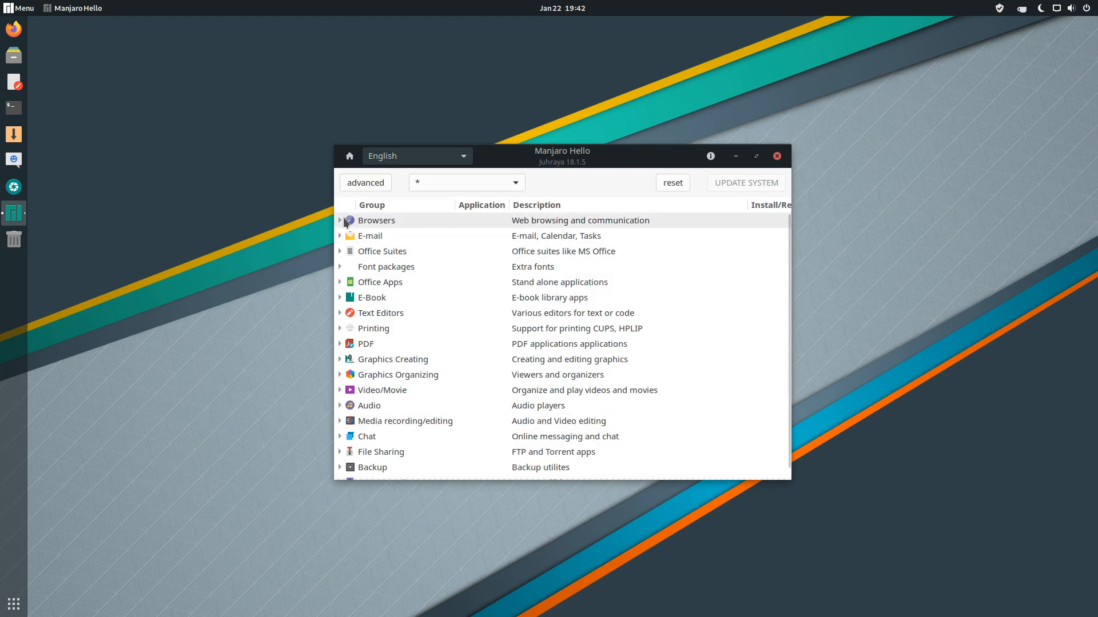
click(340, 221)
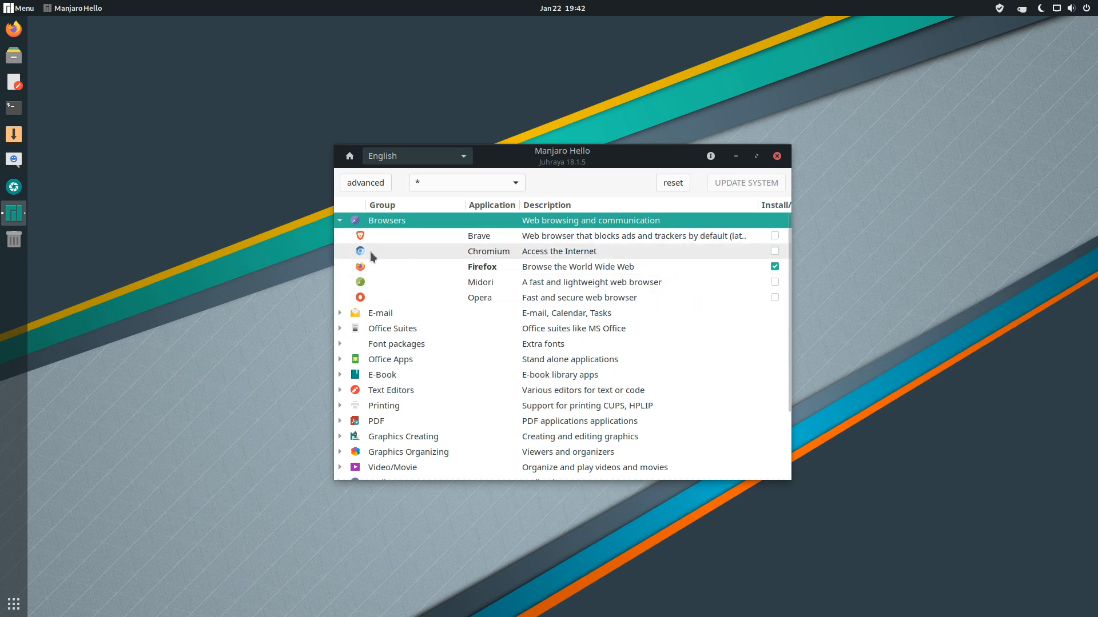
click(340, 221)
click(339, 236)
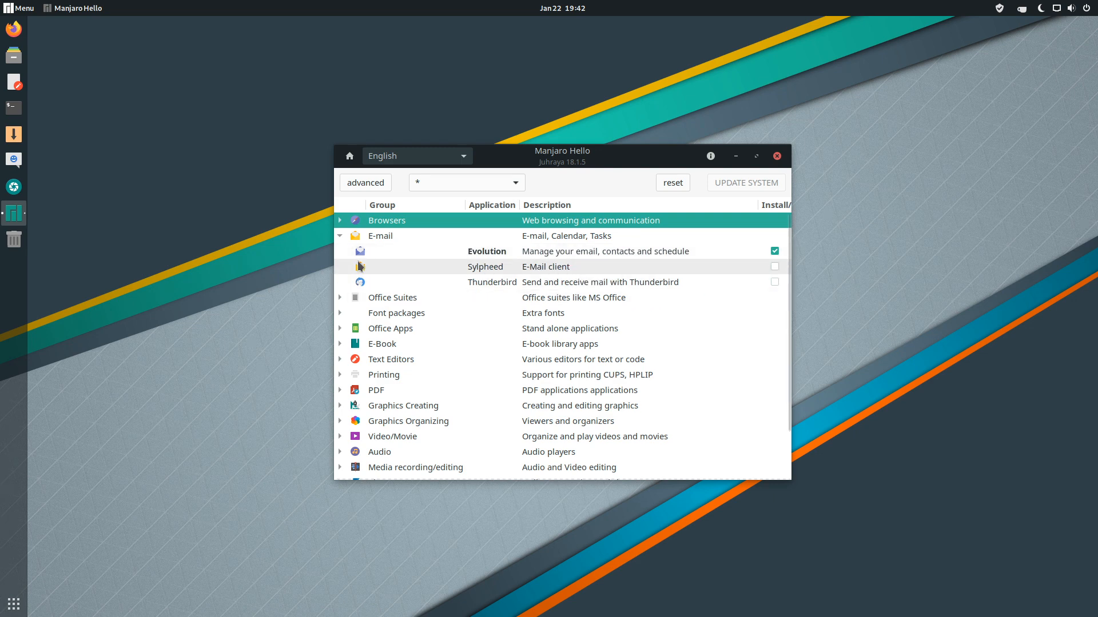
click(338, 236)
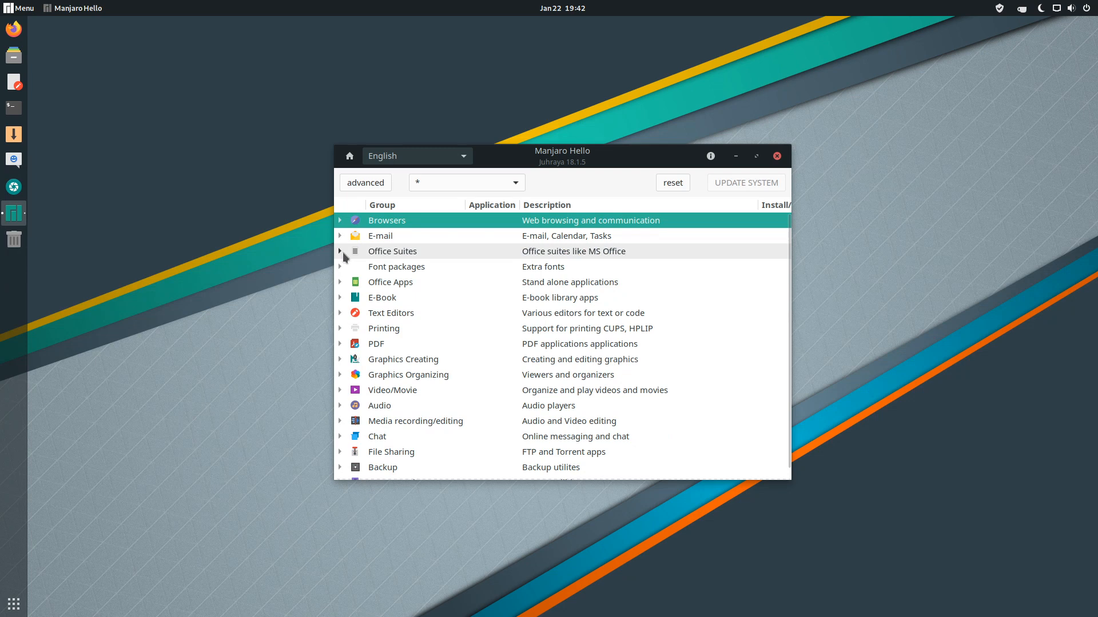
- Look through the Office Suites and Office Apps groups, then close Manjaro Hello
click(340, 252)
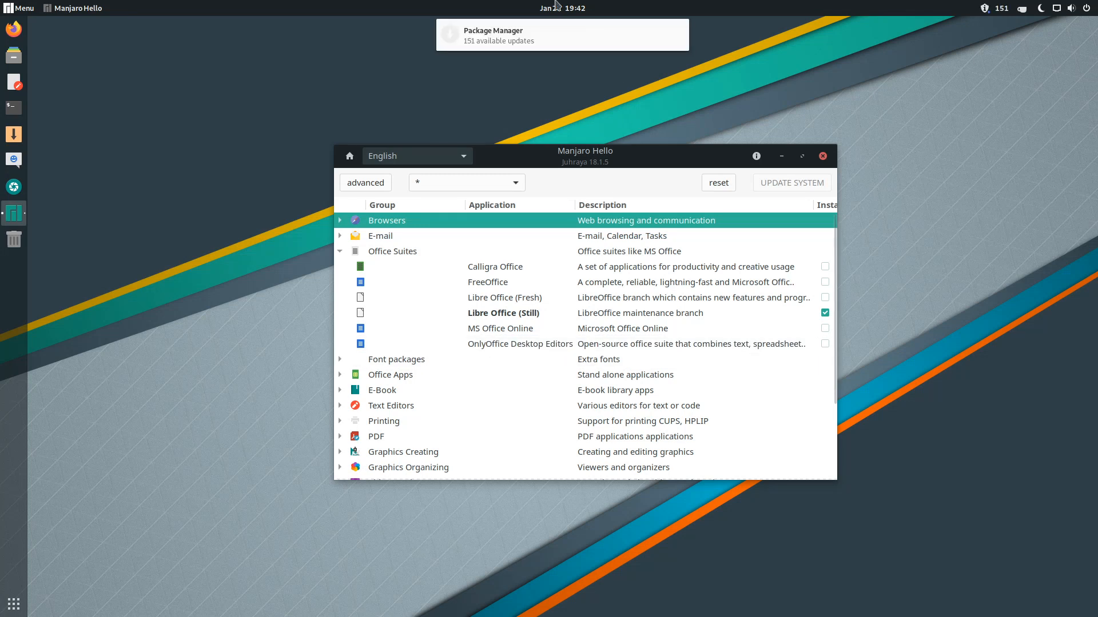
mouse_move(519, 34)
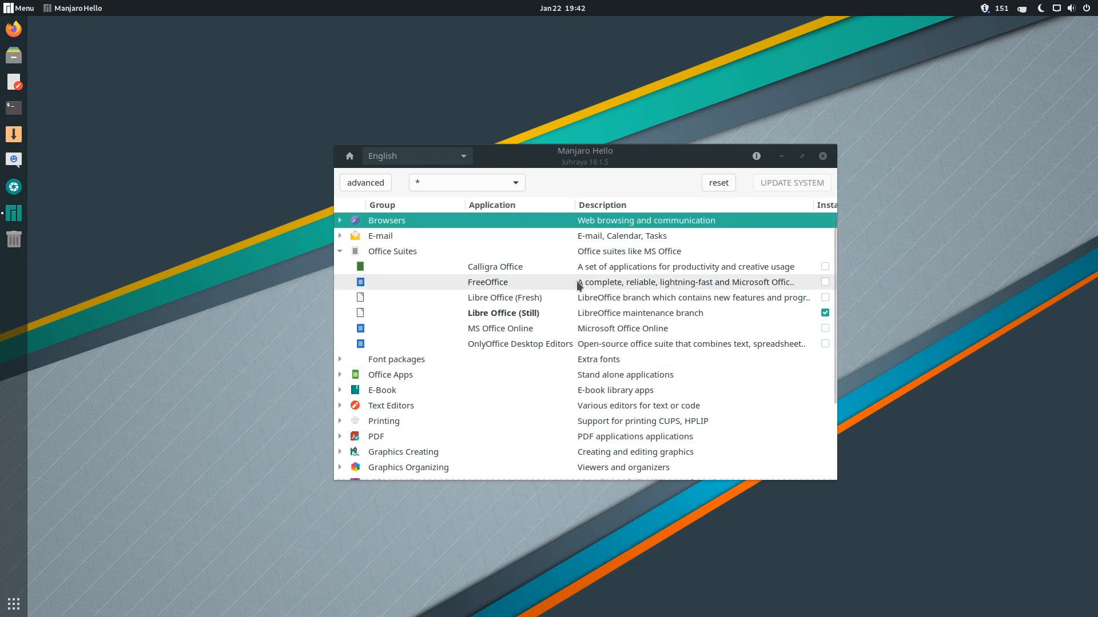
click(340, 379)
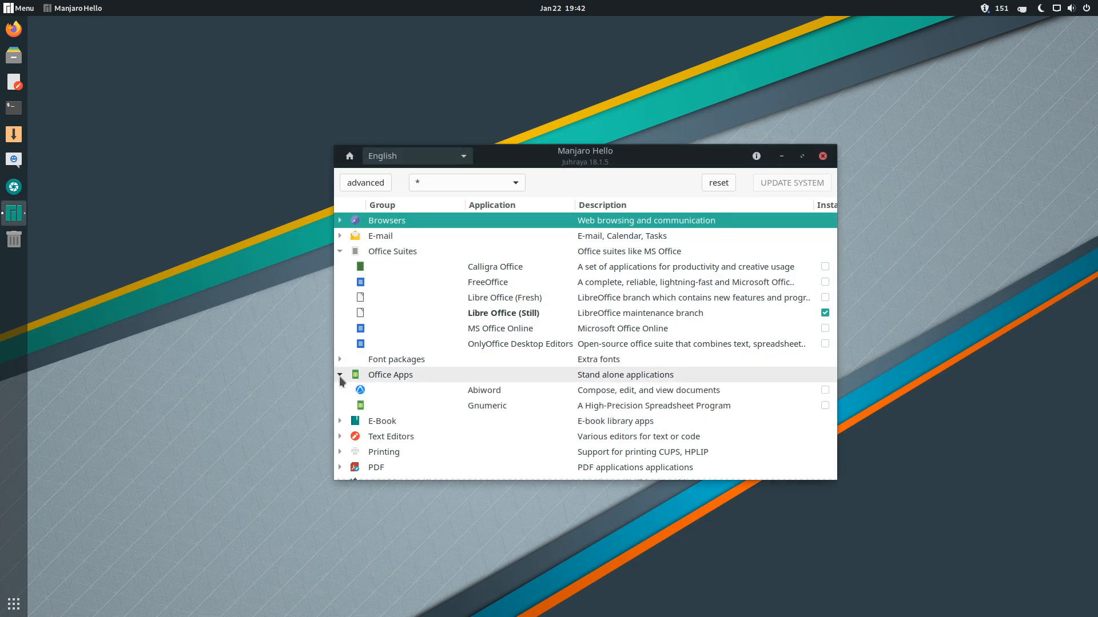
click(340, 376)
click(339, 251)
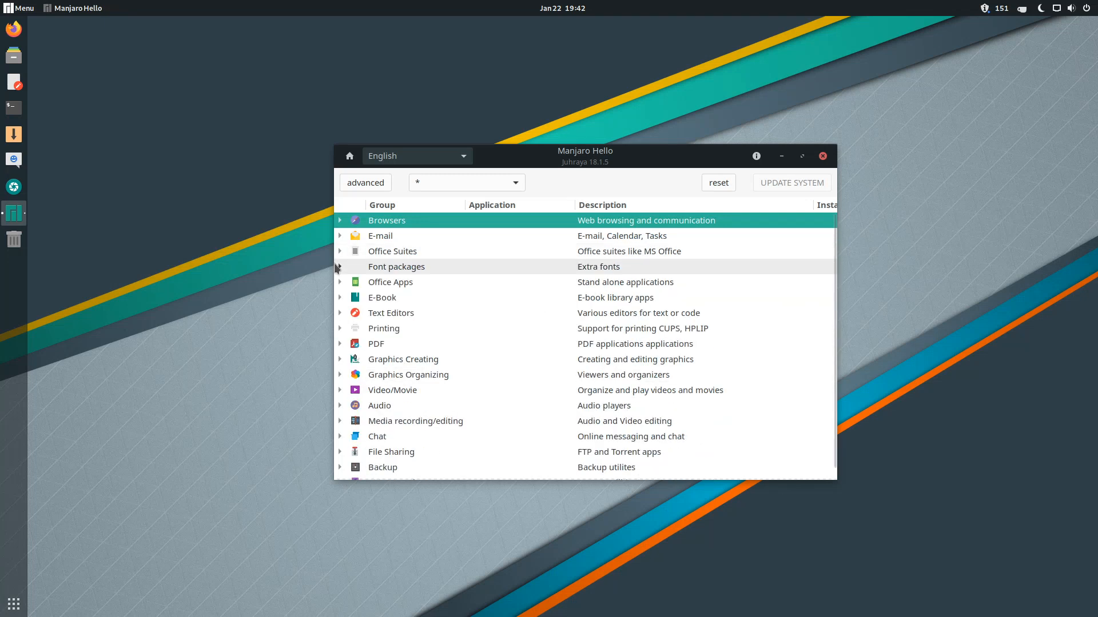
scroll(595, 349, down, 1)
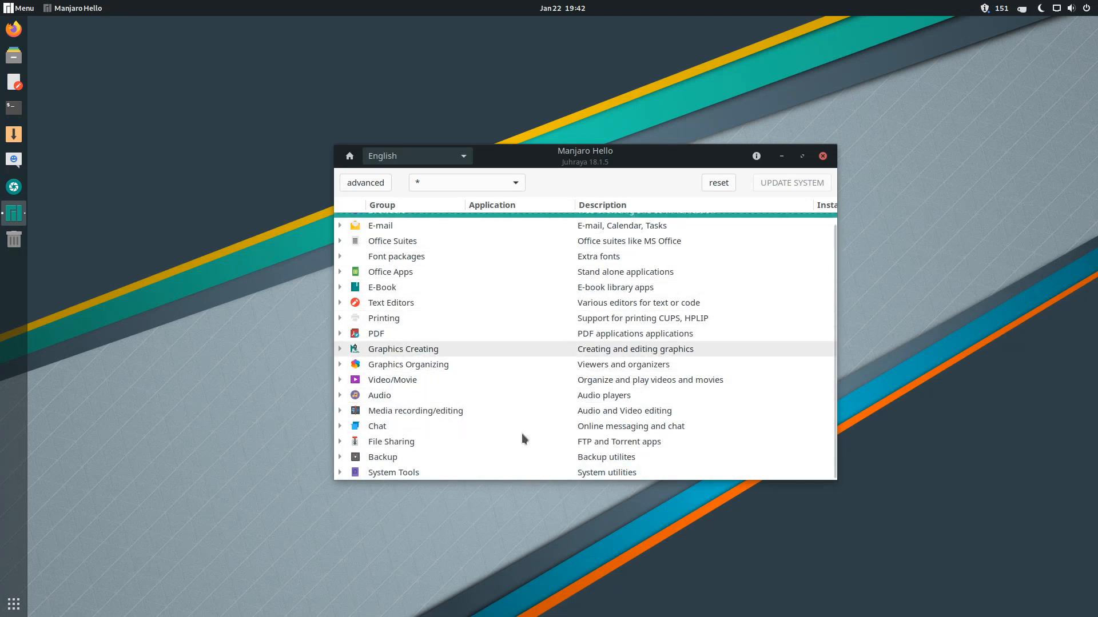
click(823, 157)
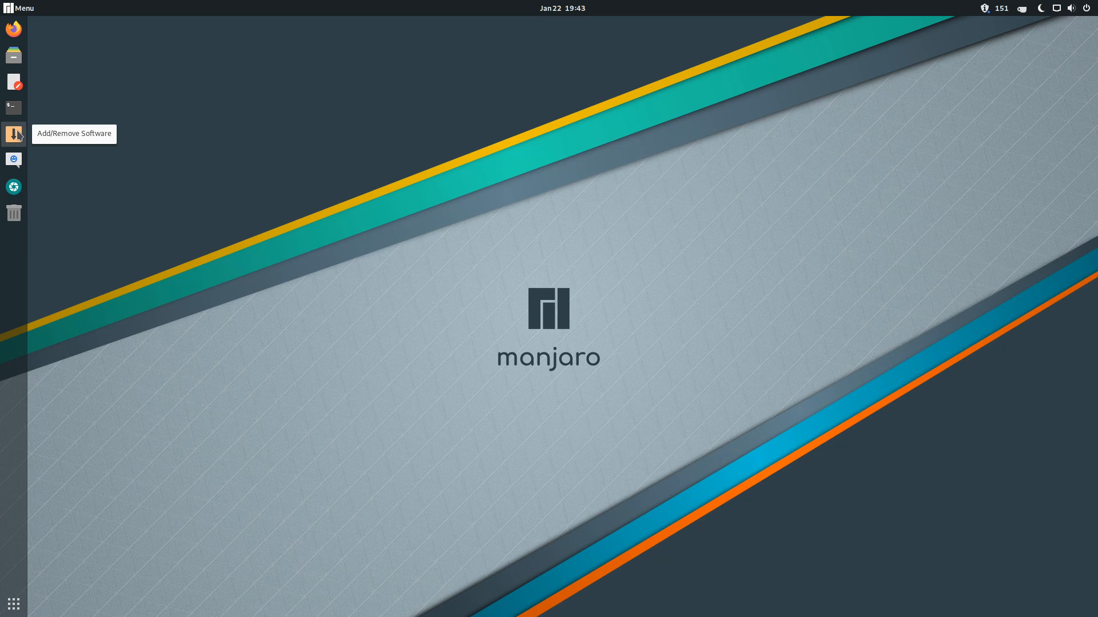
- Launch Add/Remove Software and review the pending updates, including the Contacts package details
click(18, 134)
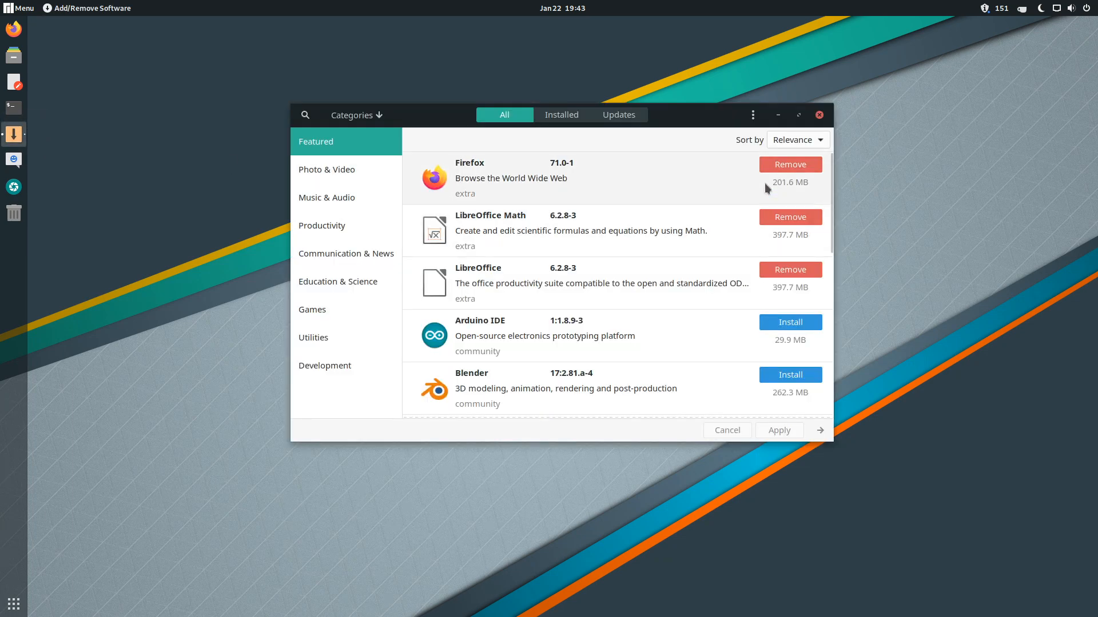
click(618, 114)
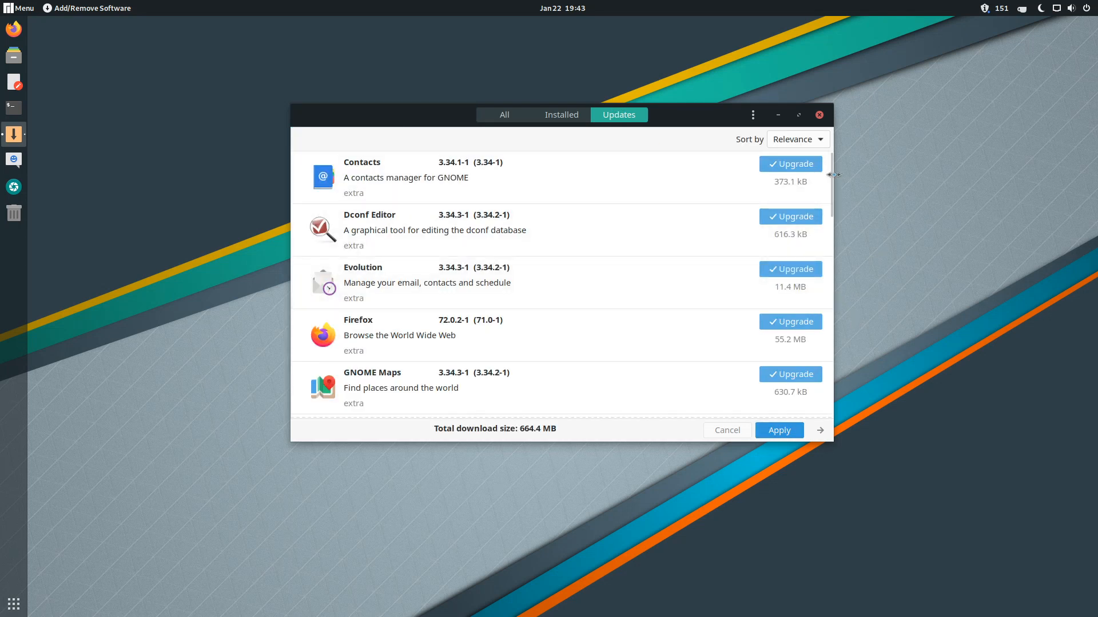
drag(833, 175, 830, 174)
scroll(828, 190, down, 1)
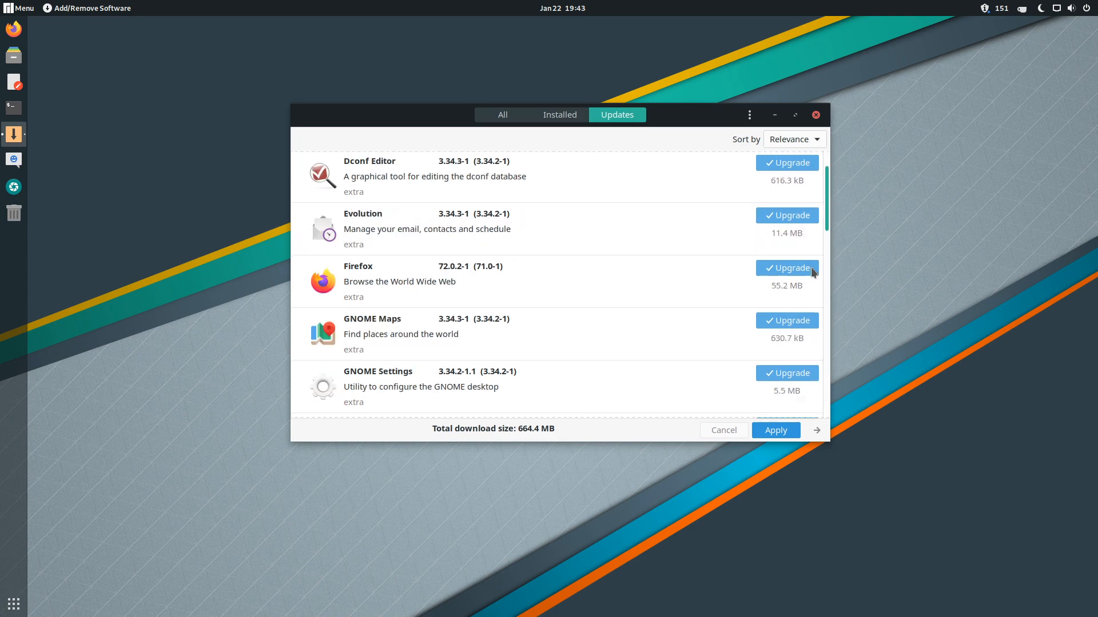
drag(827, 218, 823, 151)
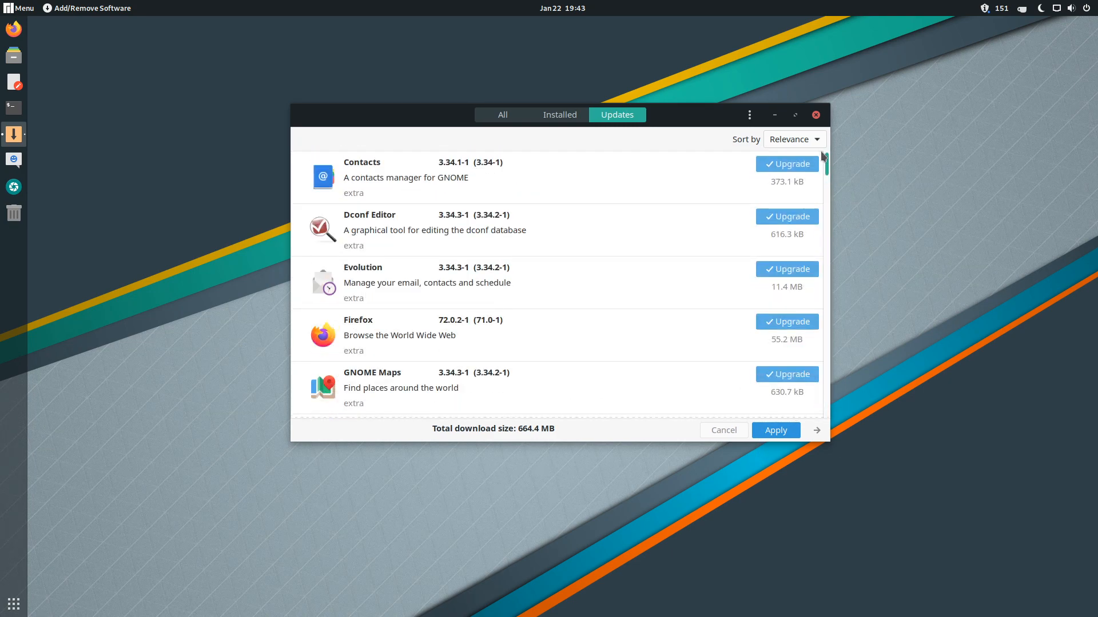
click(367, 178)
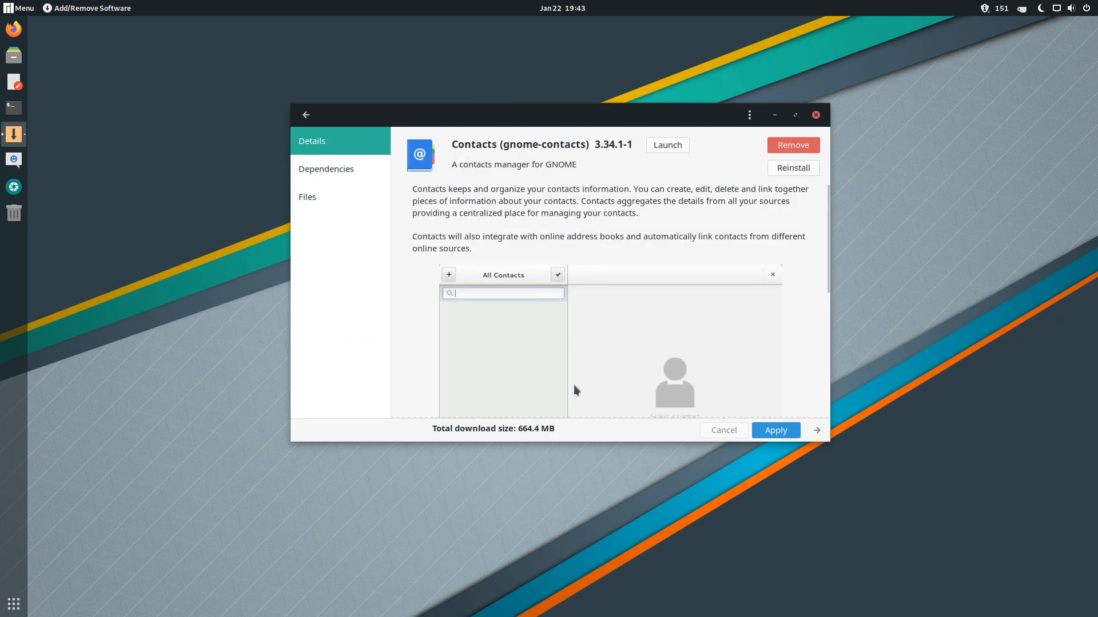
drag(826, 264, 852, 173)
click(306, 115)
- Browse all software in the Photo & Video and Music & Audio categories
click(498, 117)
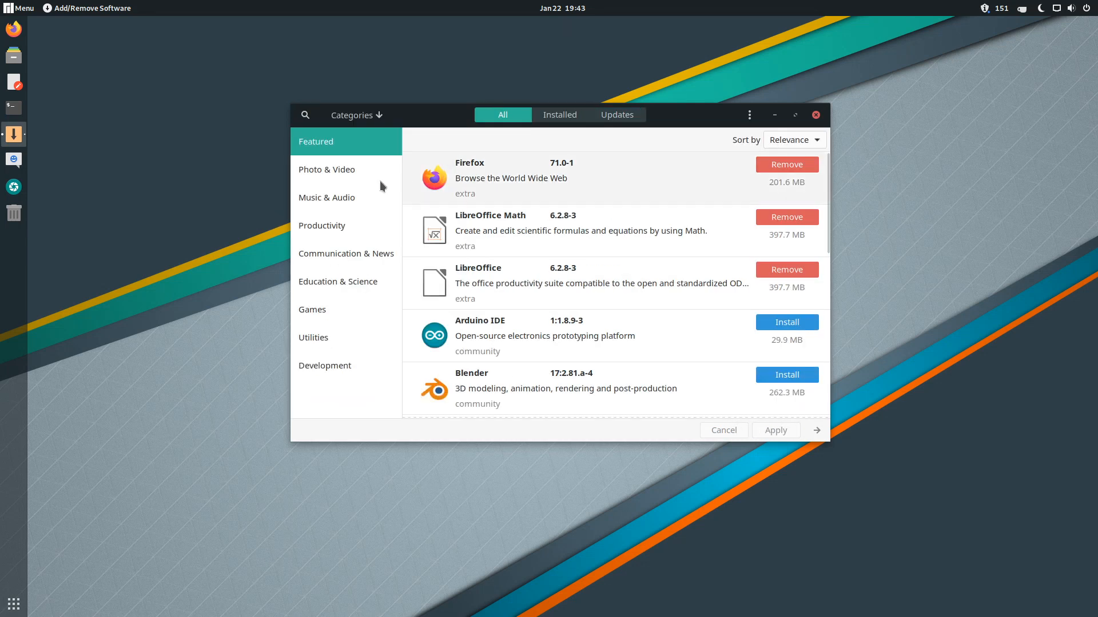
click(326, 171)
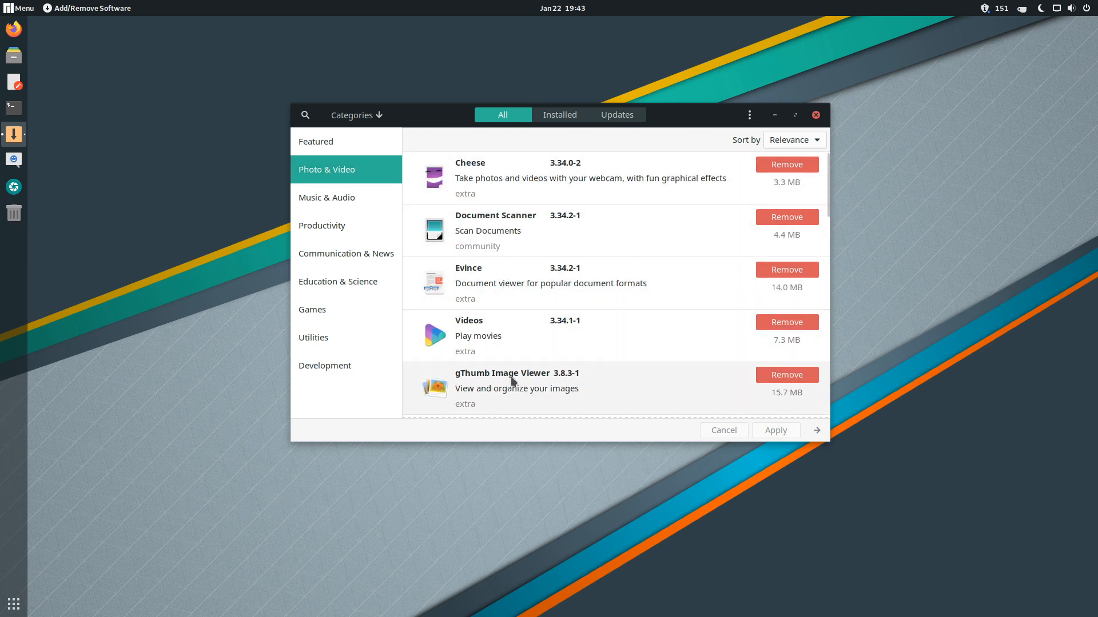
click(356, 207)
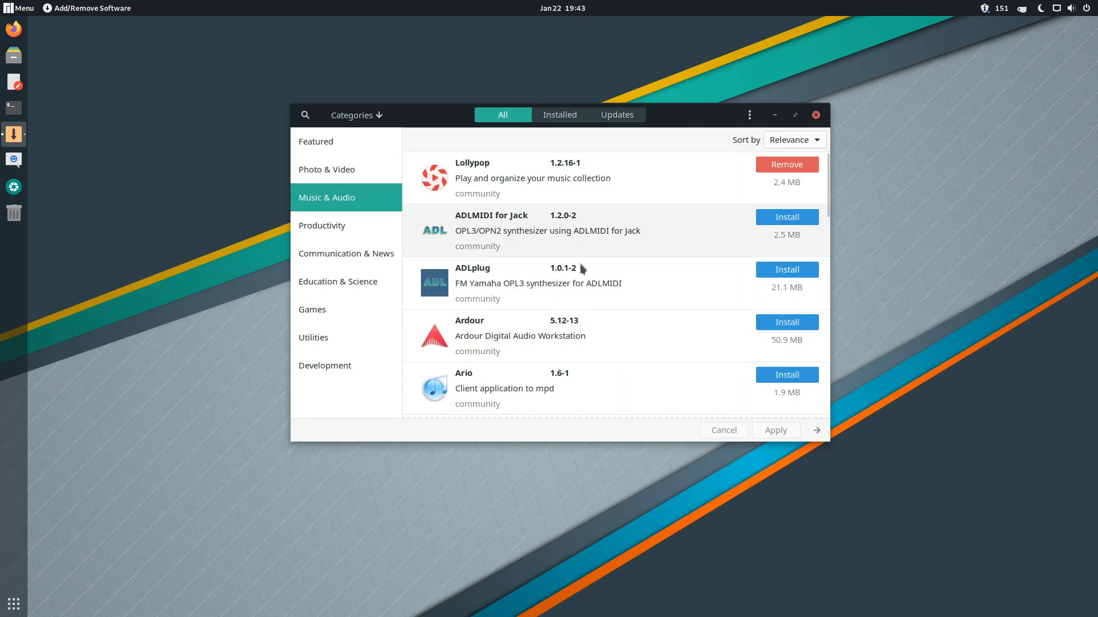
scroll(540, 343, down, 5)
scroll(543, 363, up, 5)
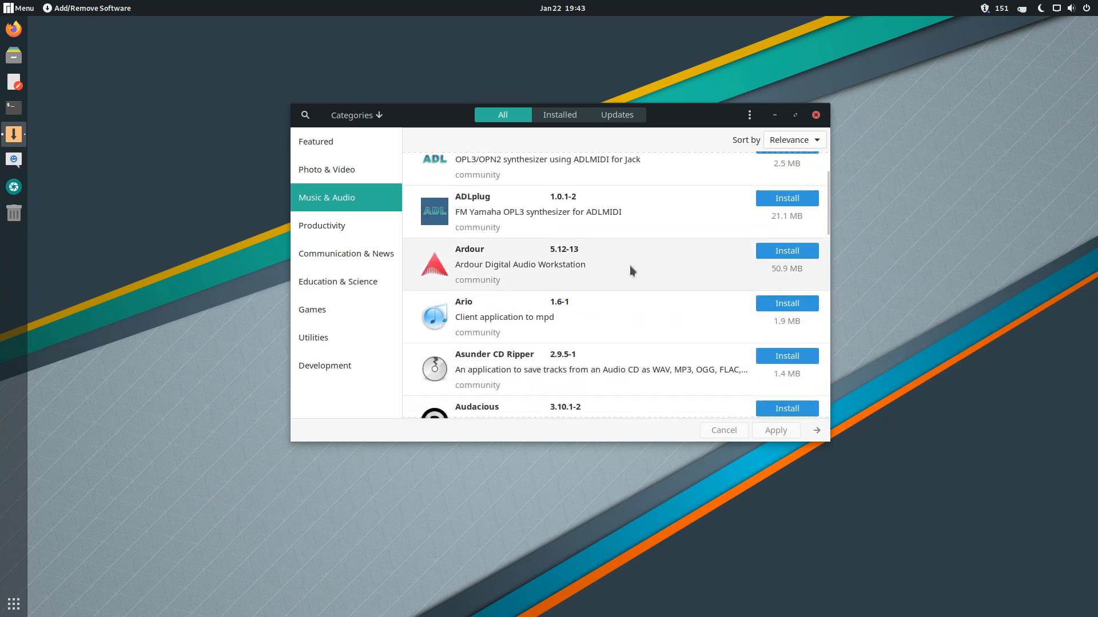
click(749, 115)
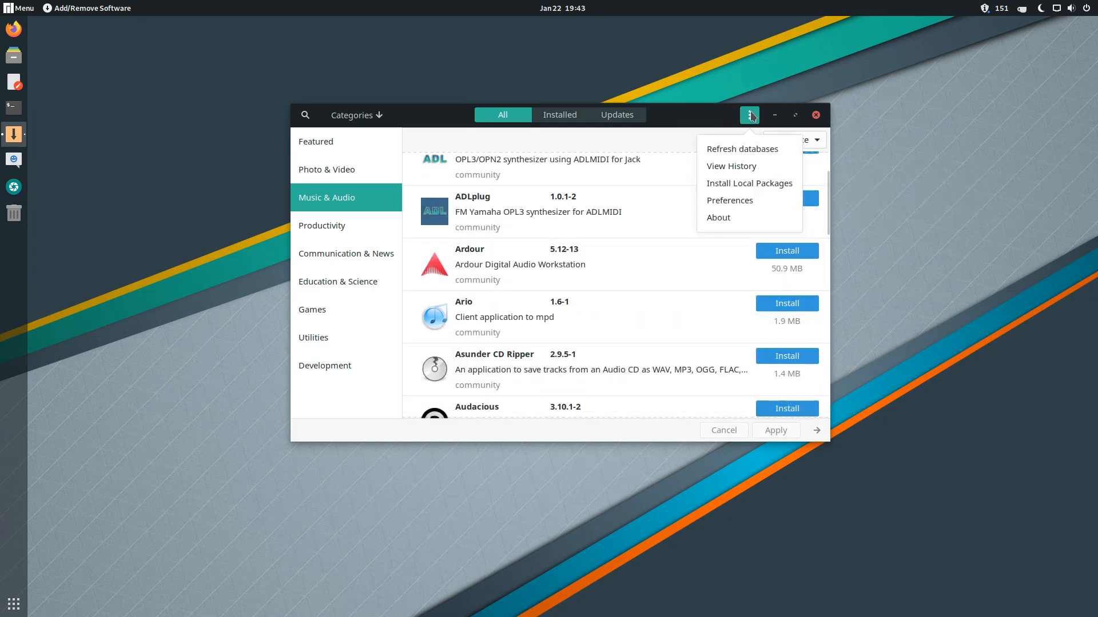
- Unlock Pamac preferences with the password and view the Advanced and Official Repositories settings
click(734, 201)
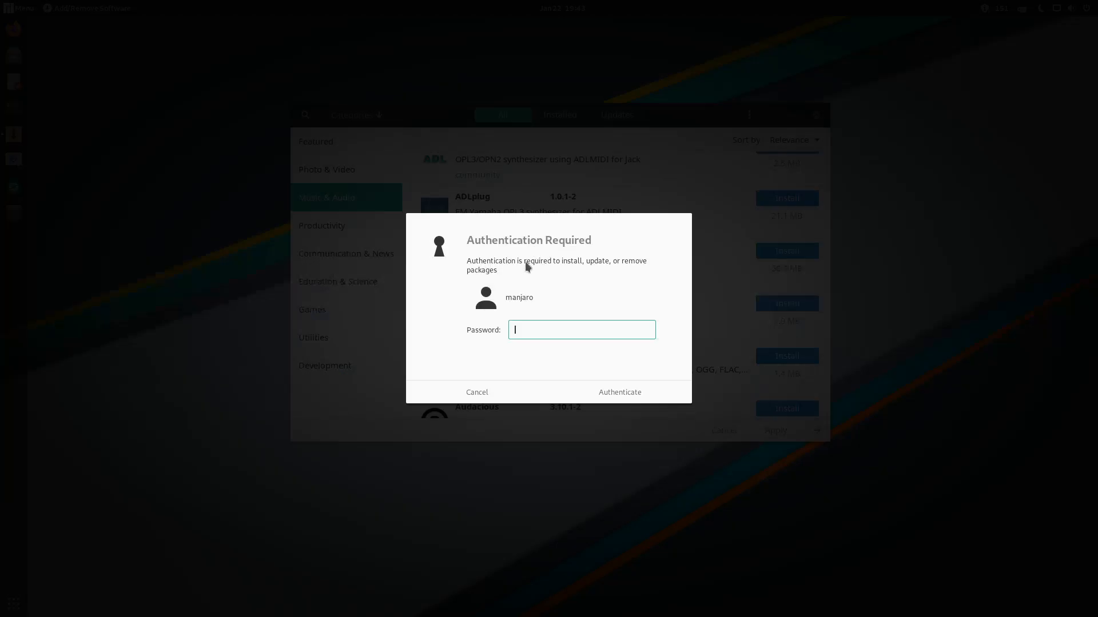
text(manjaro)
key(Return)
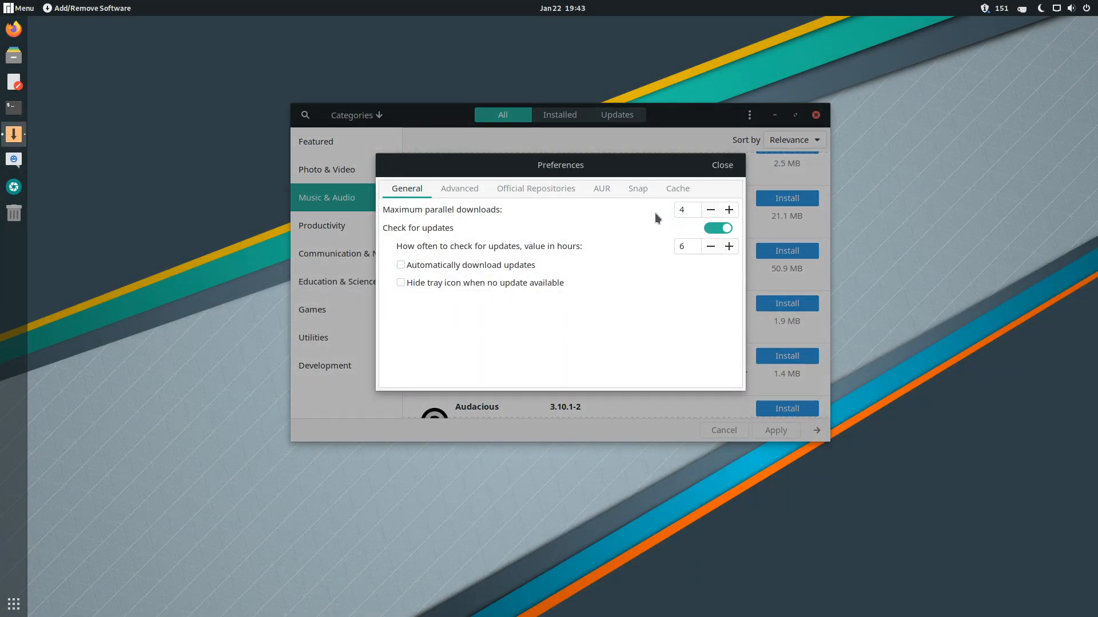
click(457, 188)
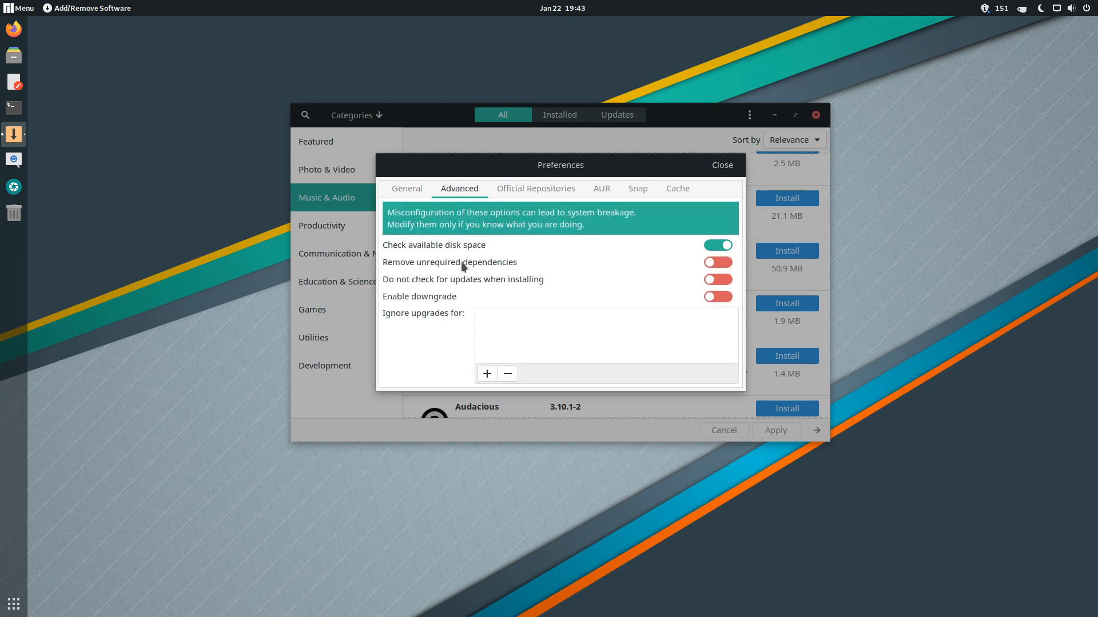
click(516, 190)
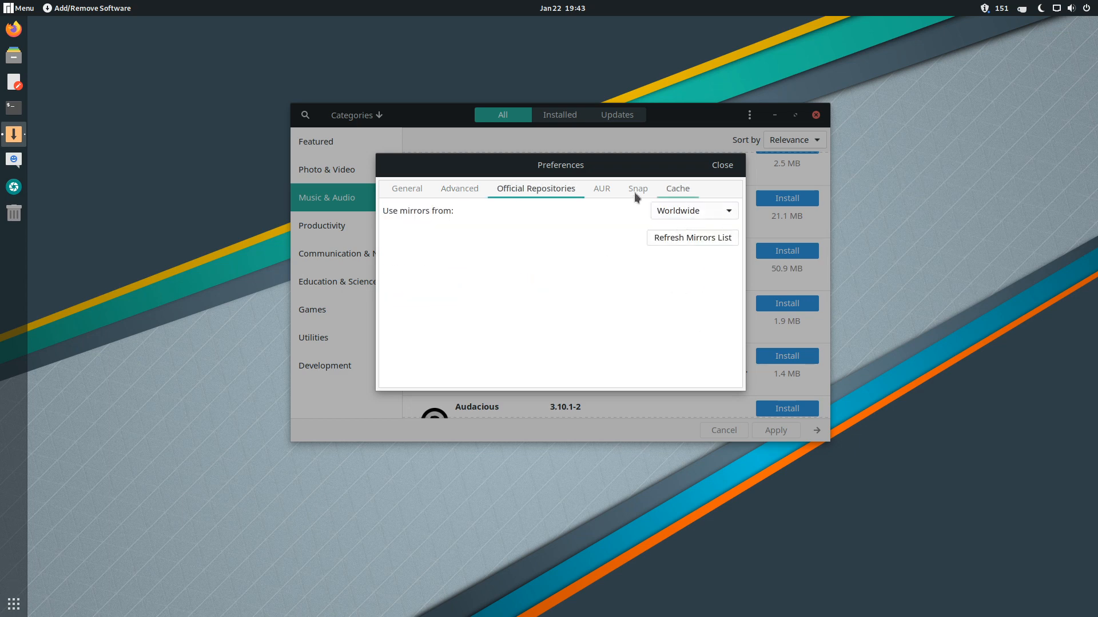
- View the AUR, Snap and Cache settings unchanged, then close preferences and Pamac
click(603, 190)
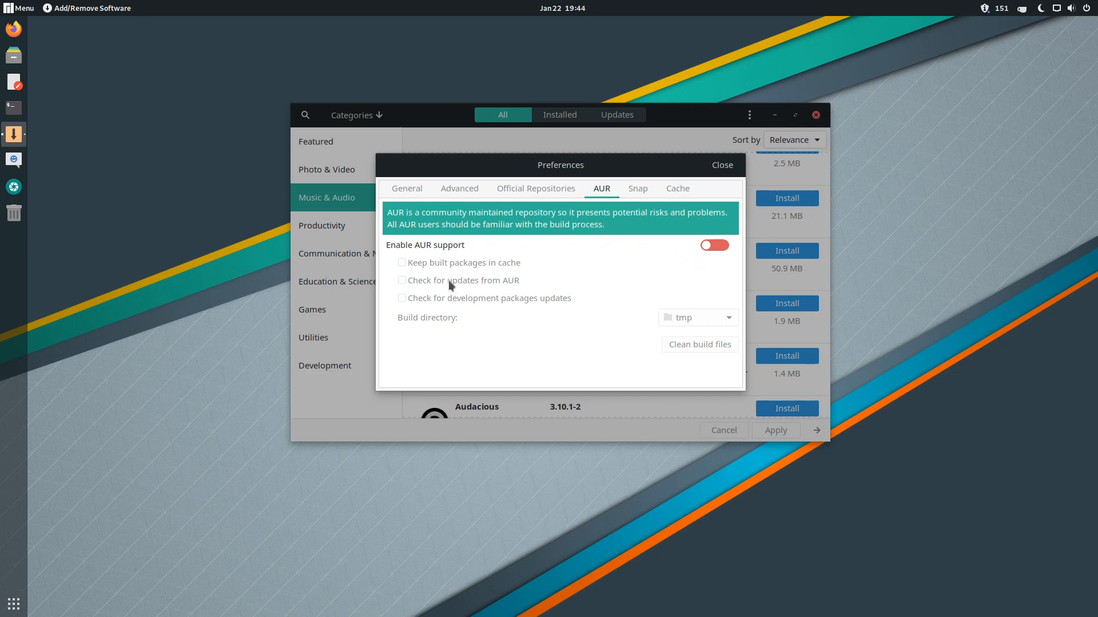
click(636, 188)
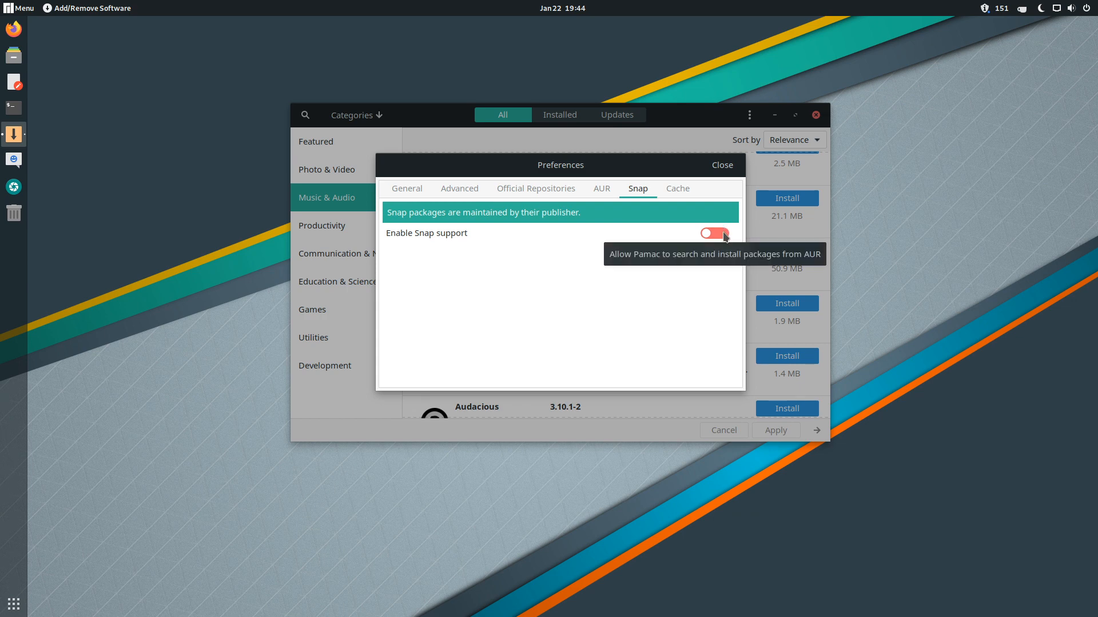
click(672, 186)
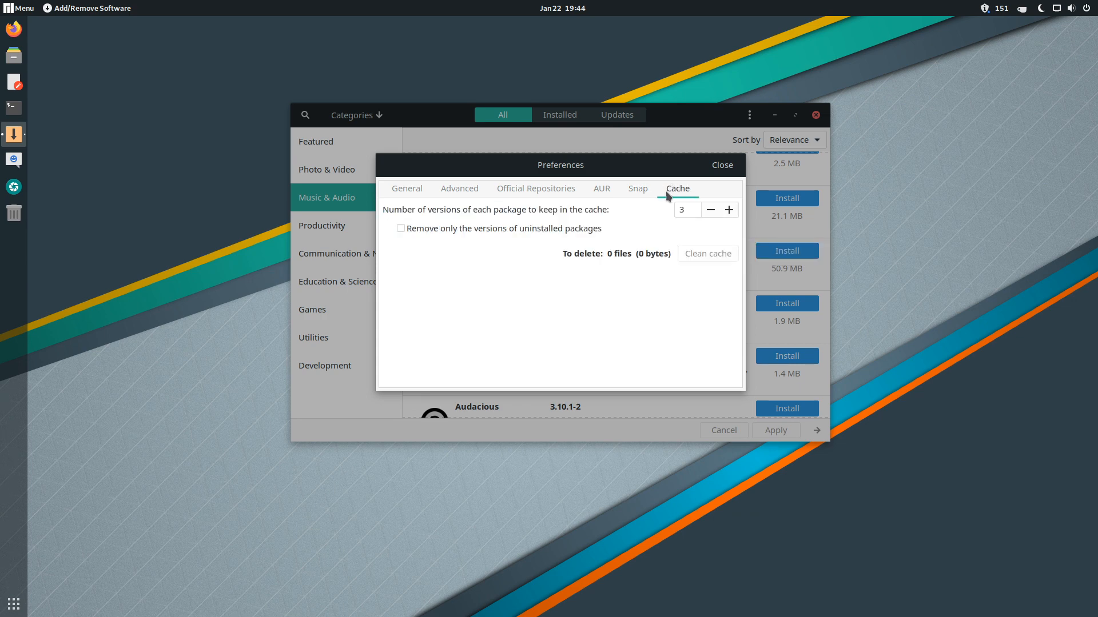
click(596, 189)
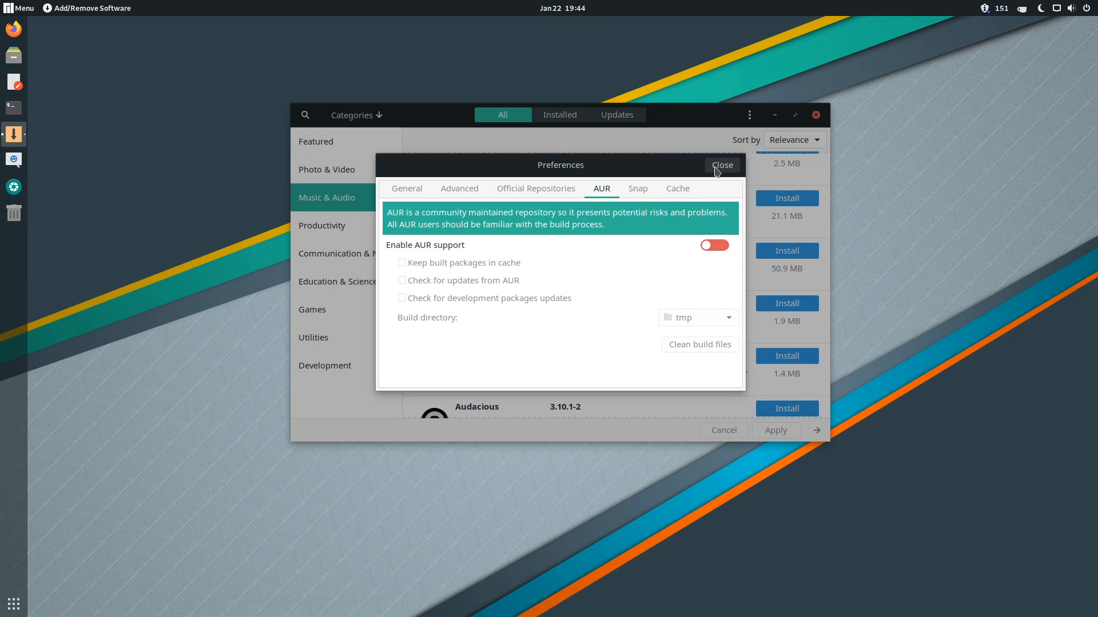
click(715, 165)
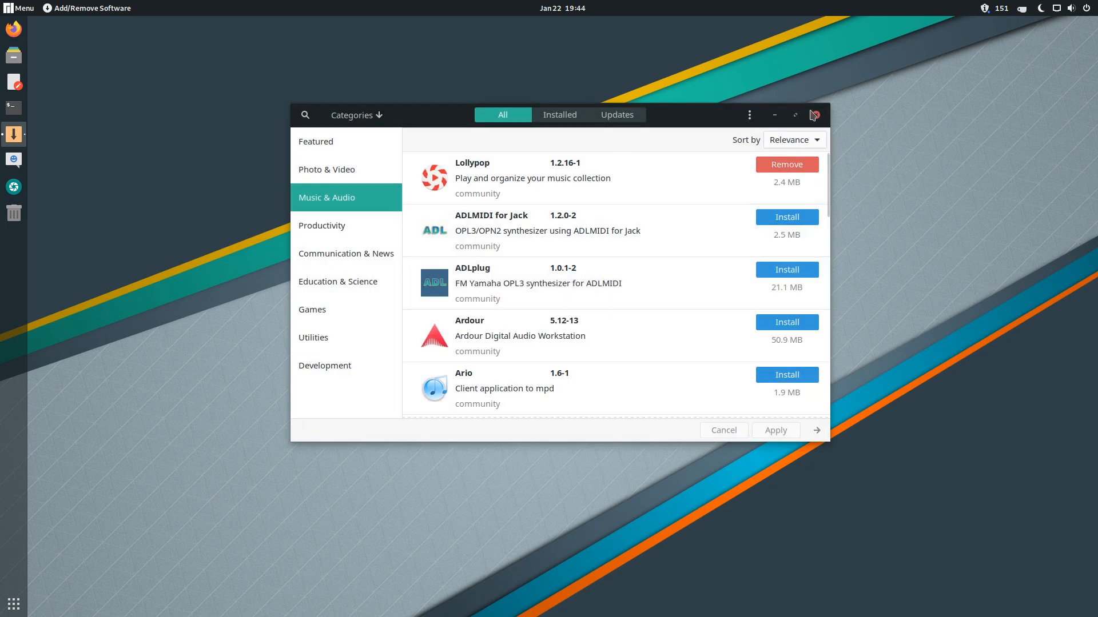
click(816, 116)
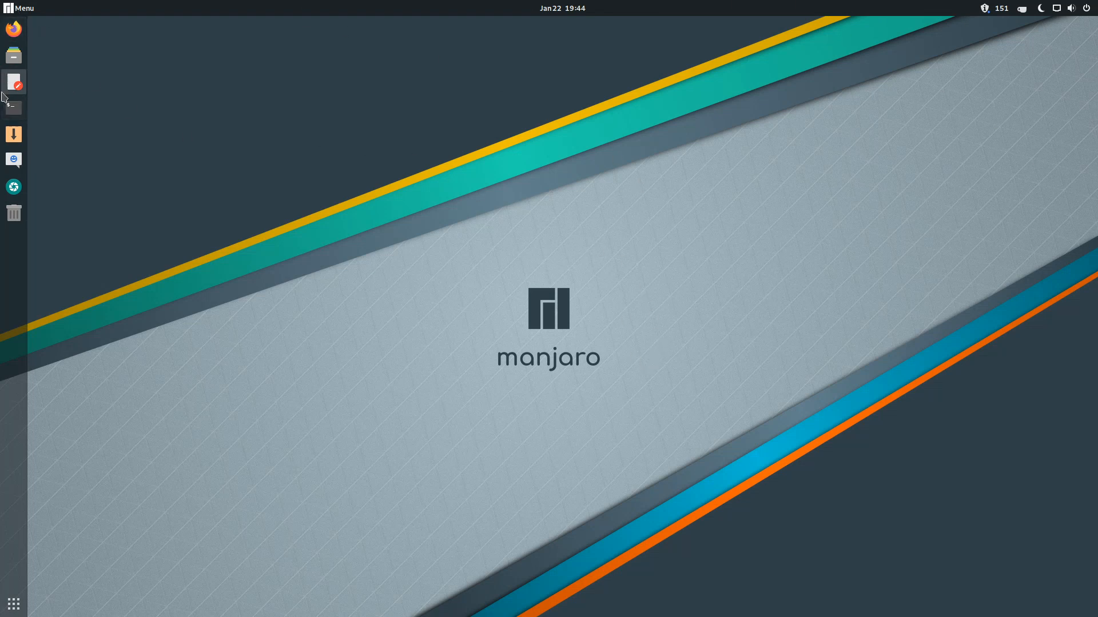
- Show and hide the app grid, open and close Files at Home, then open the status menu
click(7, 612)
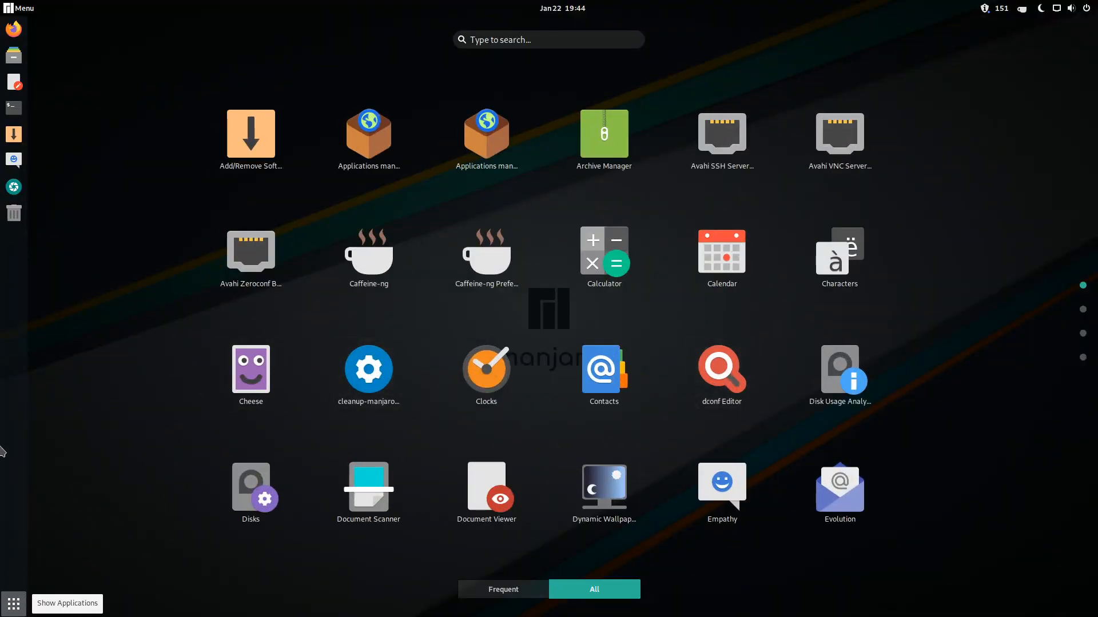
click(12, 607)
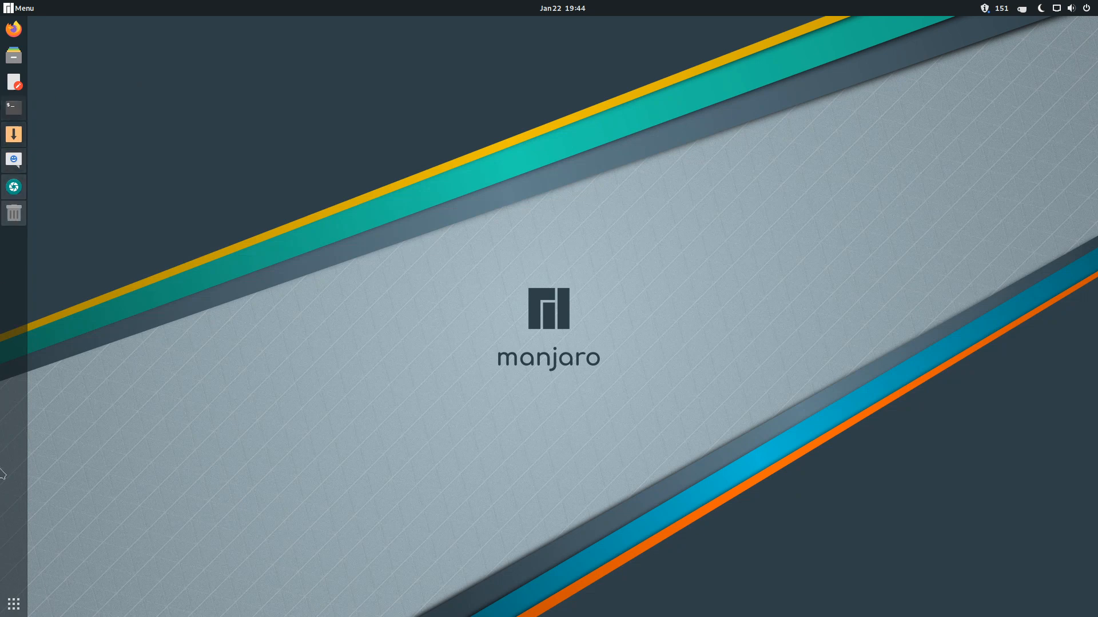
click(12, 56)
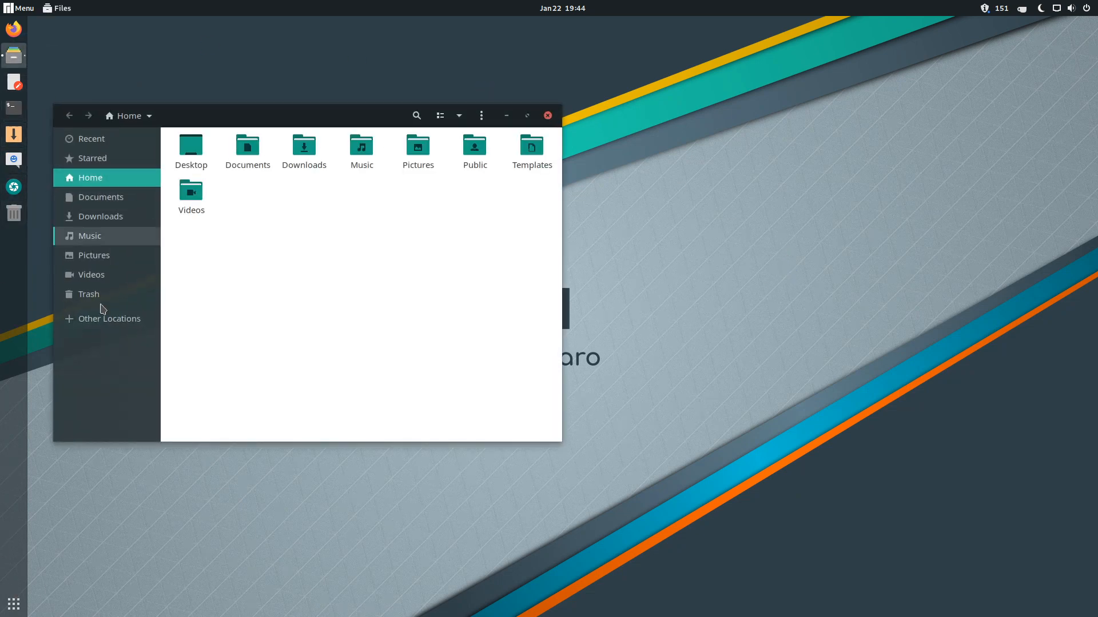
click(547, 115)
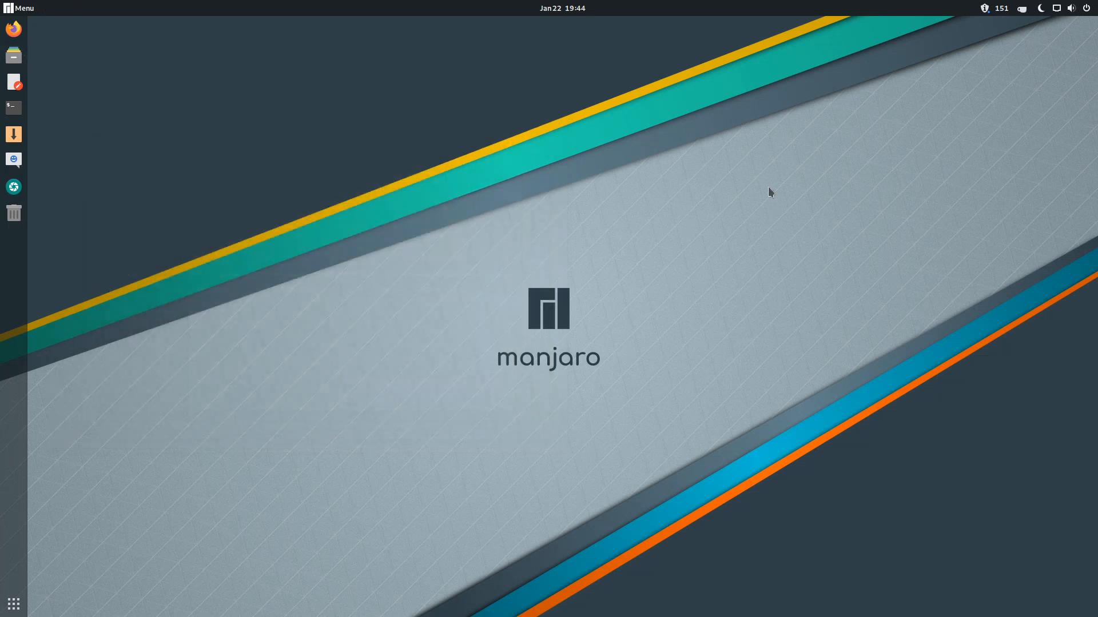
click(1082, 10)
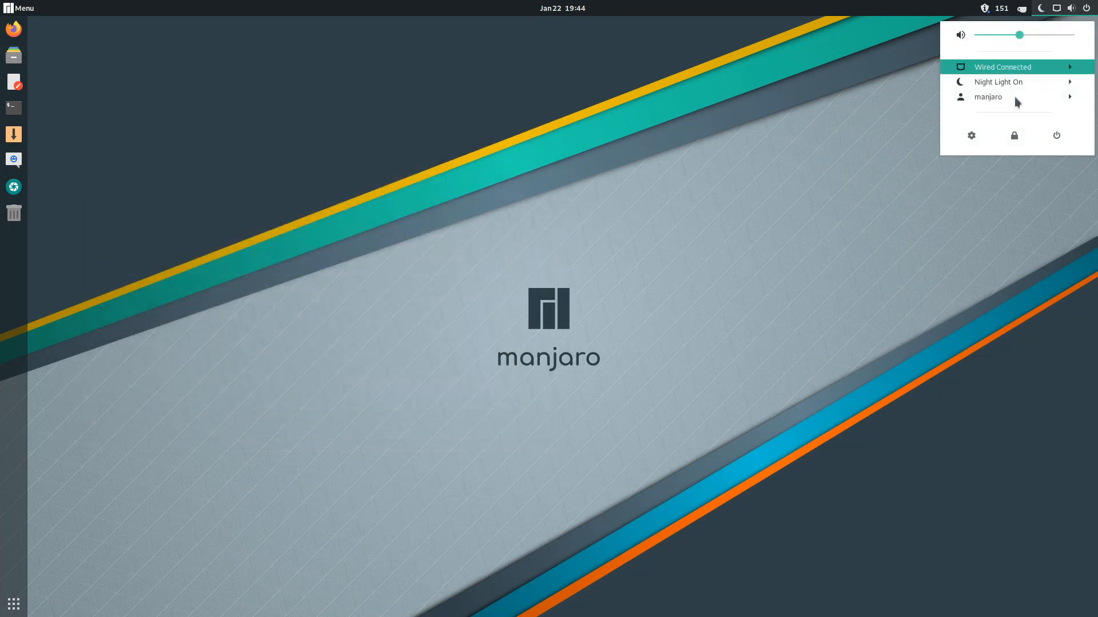
- Open Settings' About page, select the GNOME version 3.34.2, and close Settings
click(973, 135)
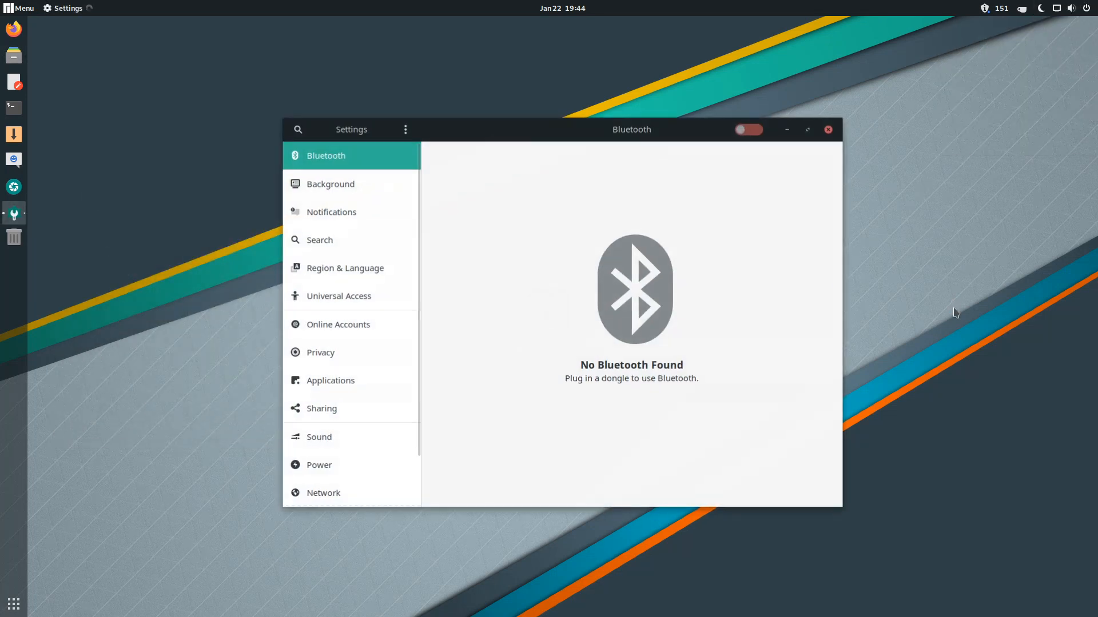
scroll(300, 466, down, 3)
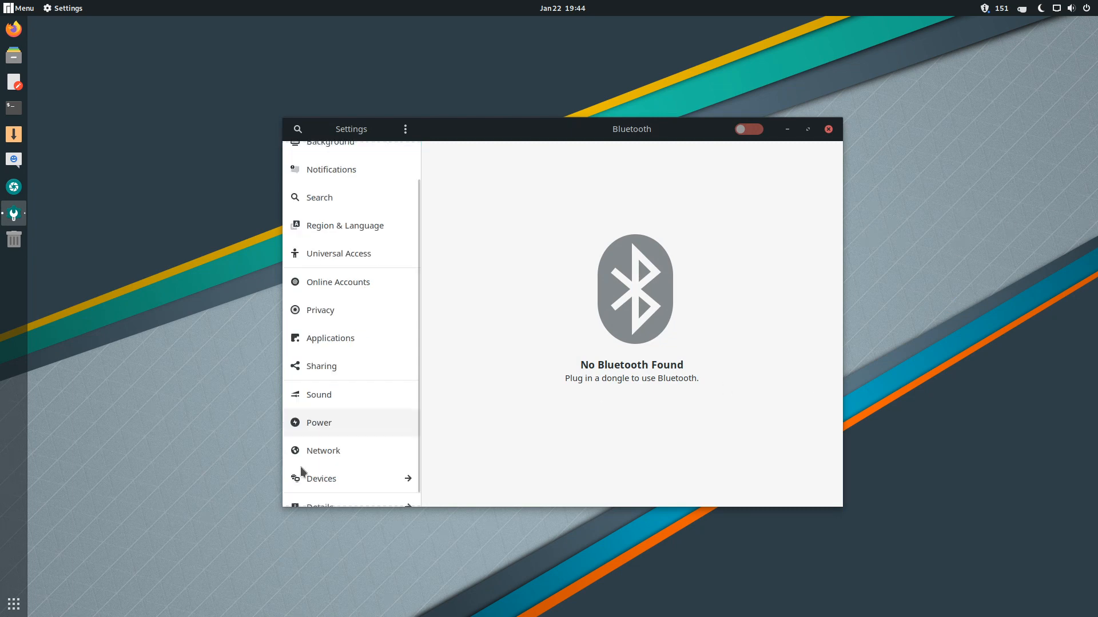
click(317, 492)
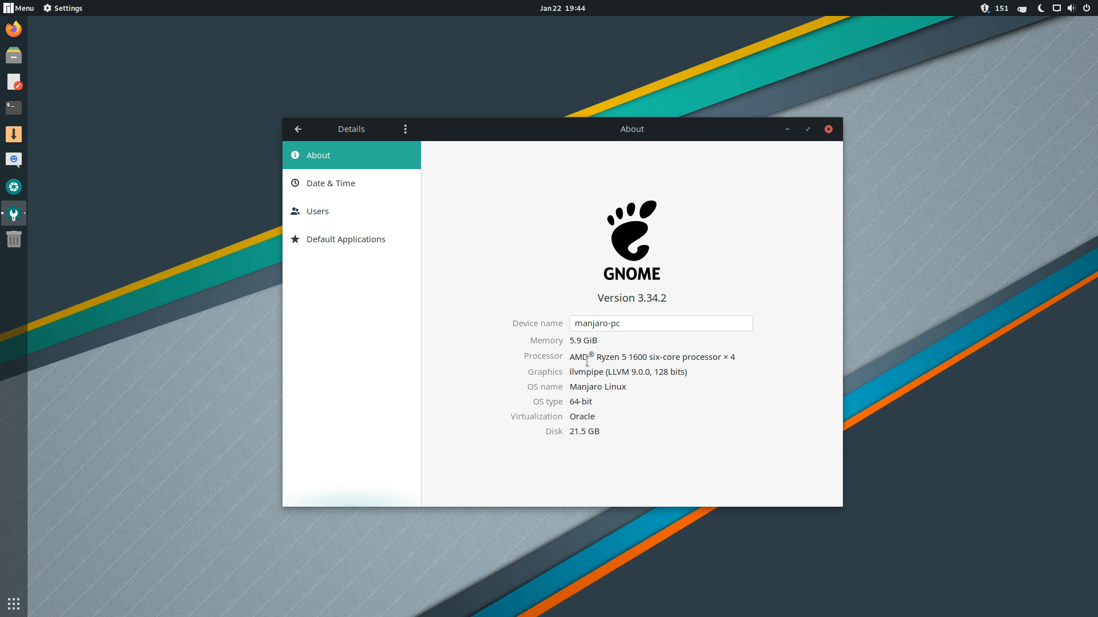
drag(636, 298, 688, 298)
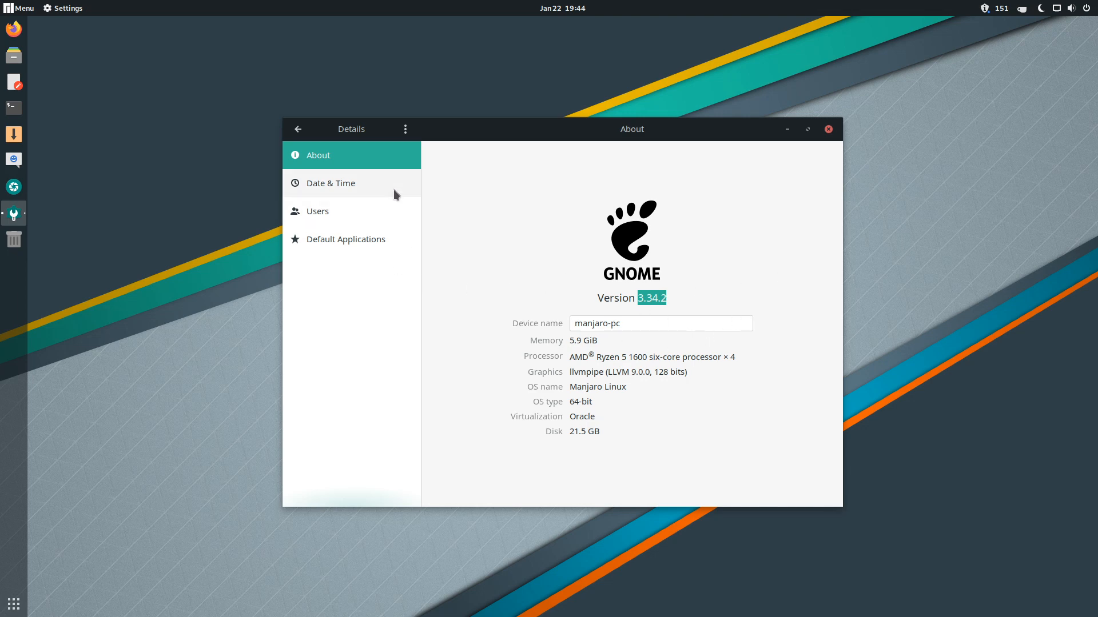
click(828, 129)
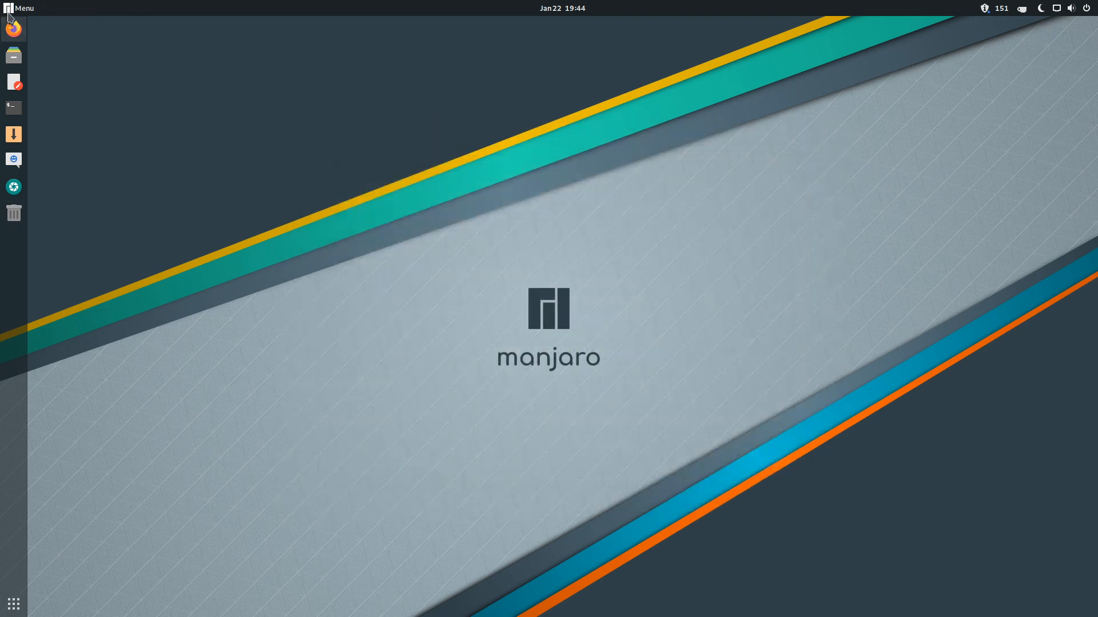
- Launch a Terminal from the dock
click(11, 8)
click(13, 10)
click(18, 106)
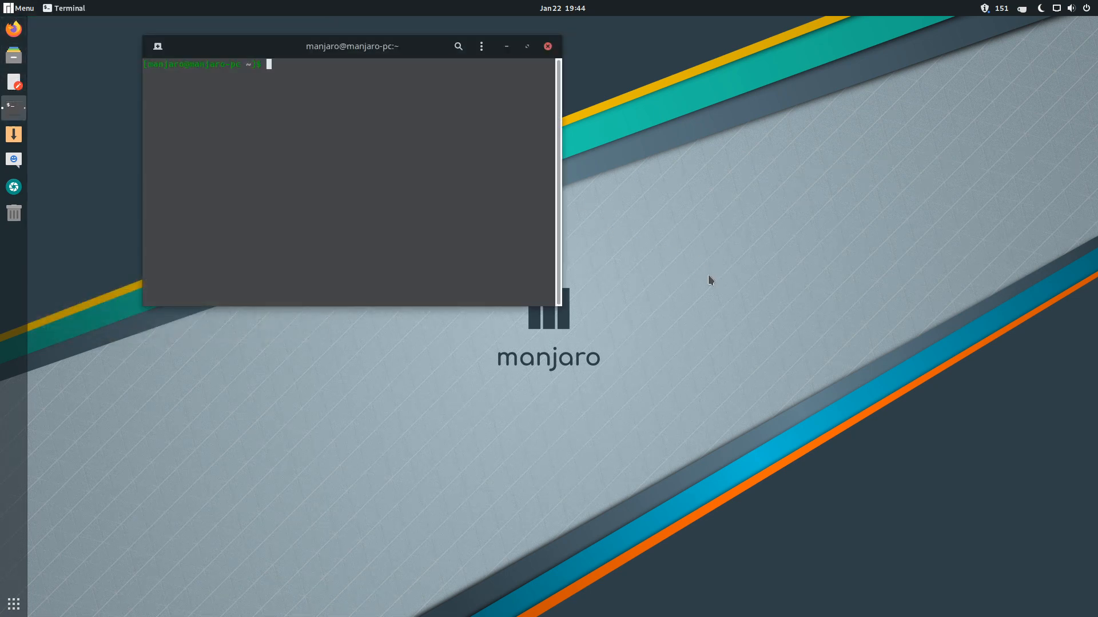
- Run uname -r to show kernel 5.4.6-2-MANJARO, try htop, then exit the terminal
text(uname -r)
key(Return)
text(htop)
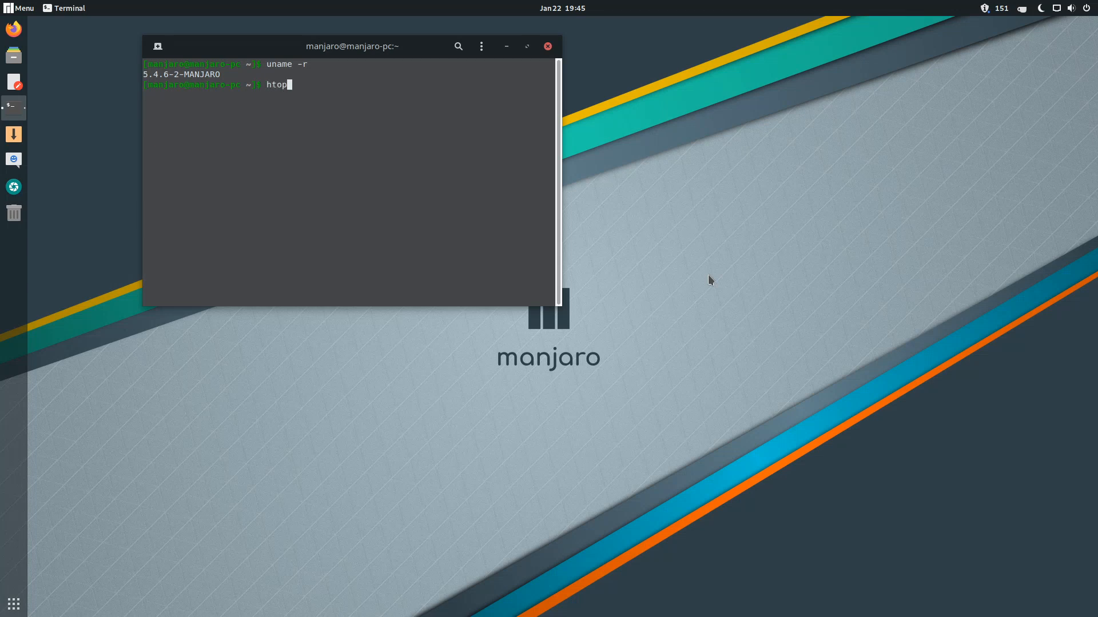
key(Return)
text(exit)
key(Return)
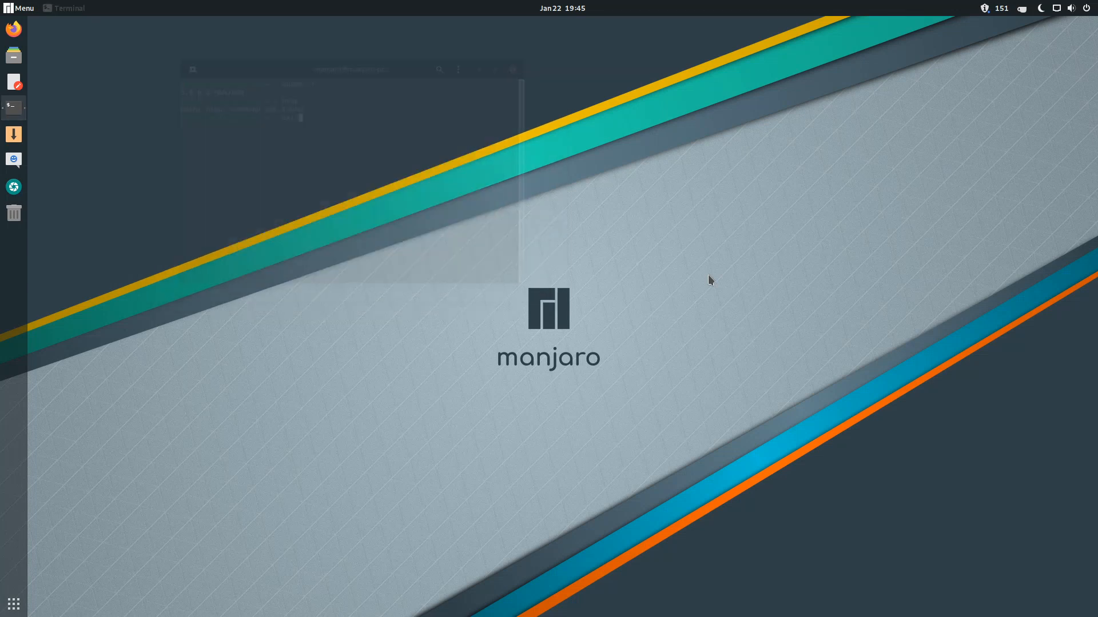
- Launch System Monitor via a 'sys' search, view its Resources graphs, then close it
click(18, 8)
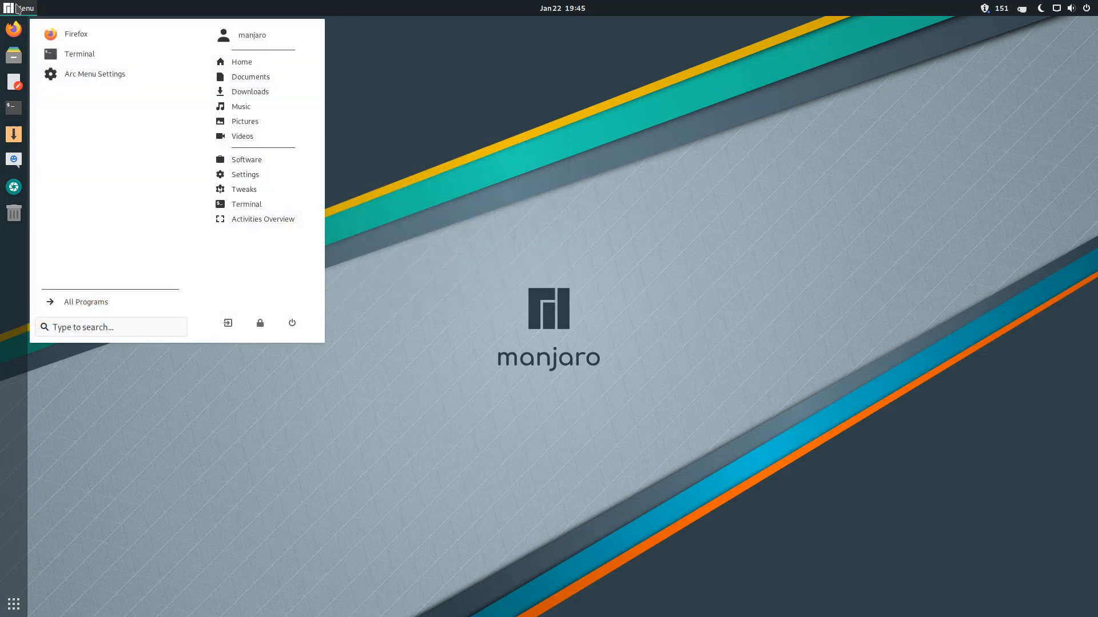
text(sys)
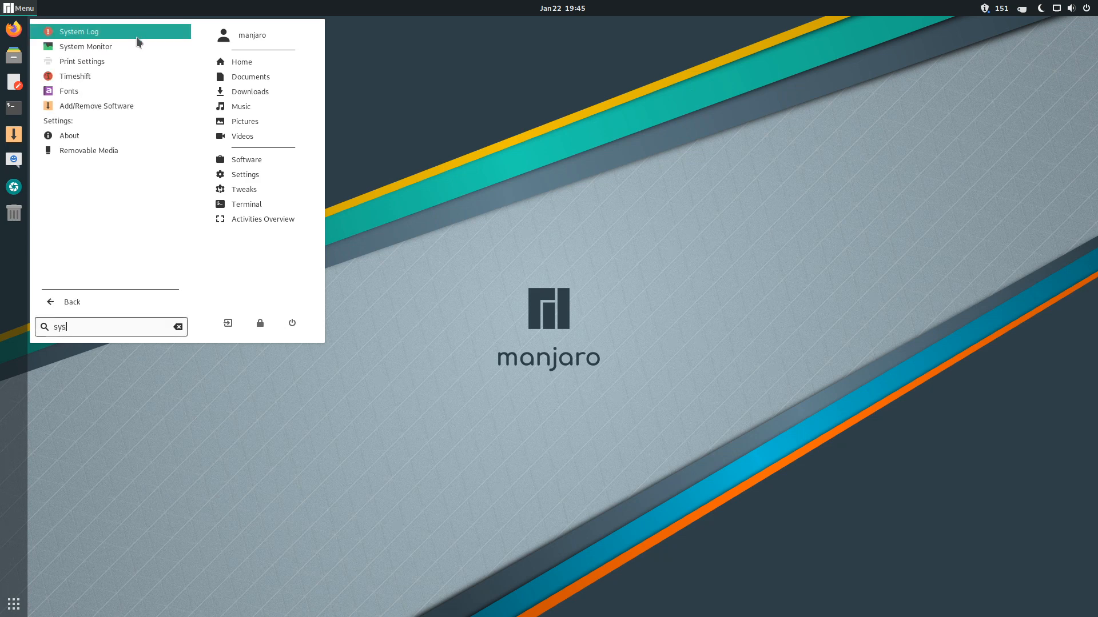
click(110, 46)
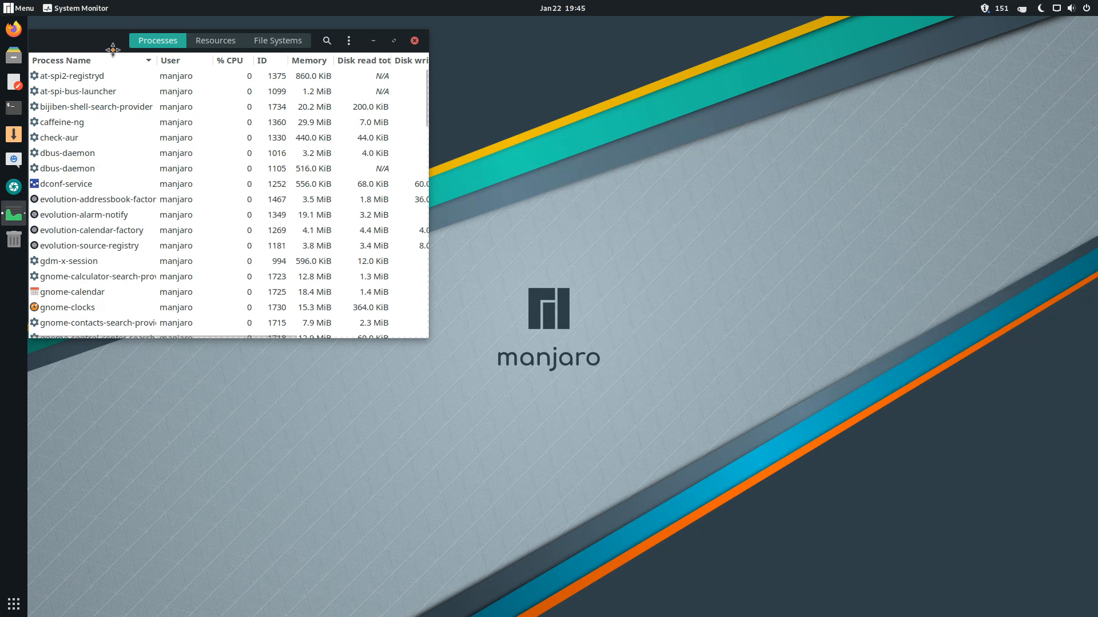
click(541, 153)
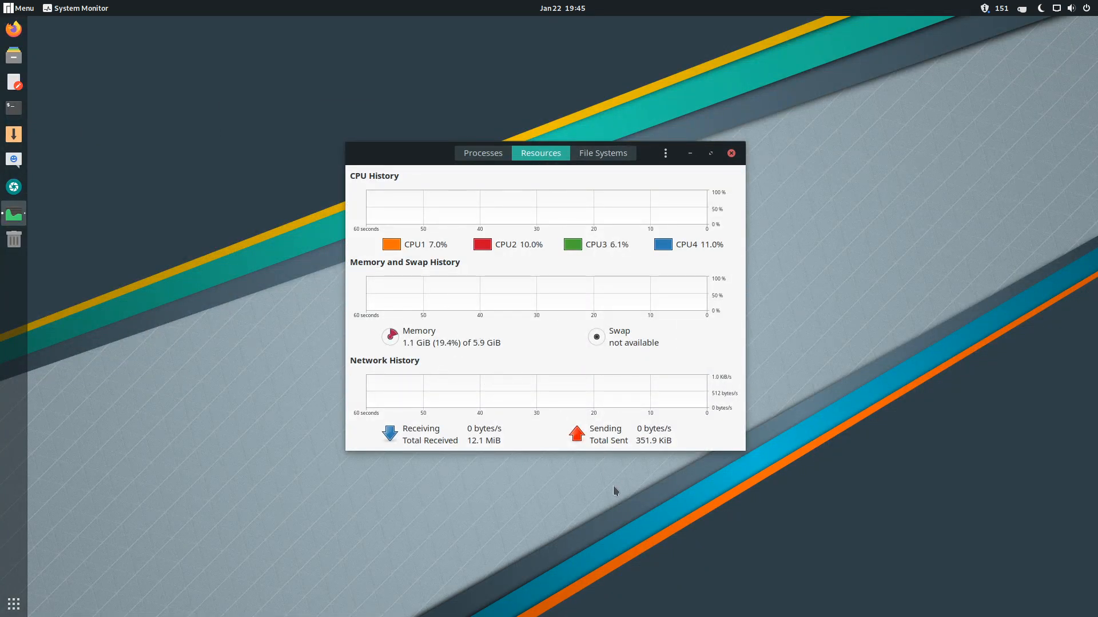
click(731, 153)
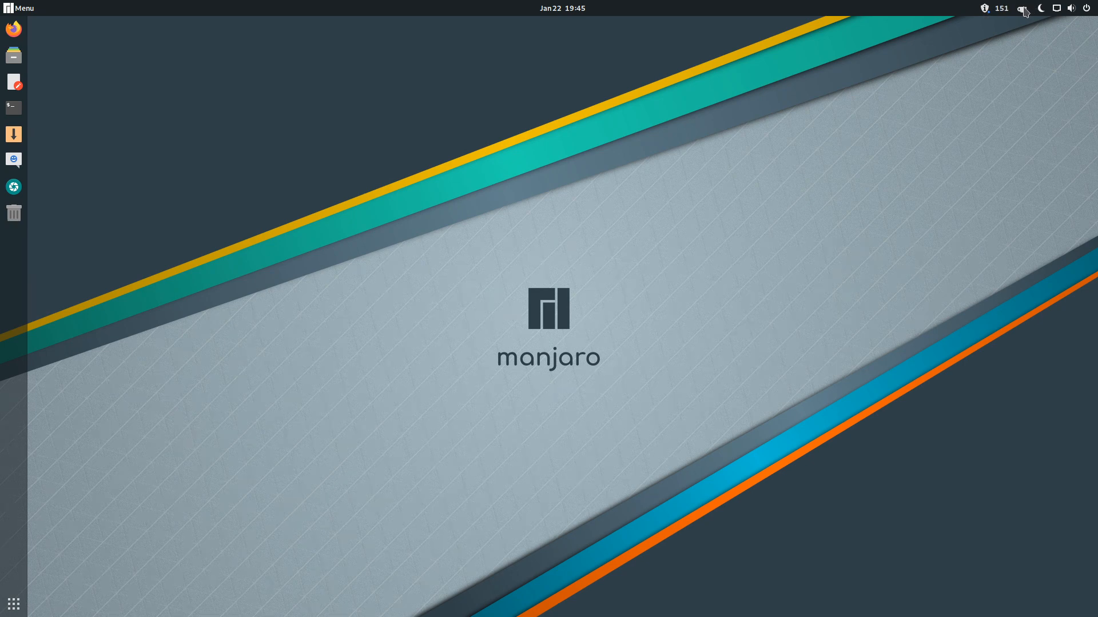
click(1043, 7)
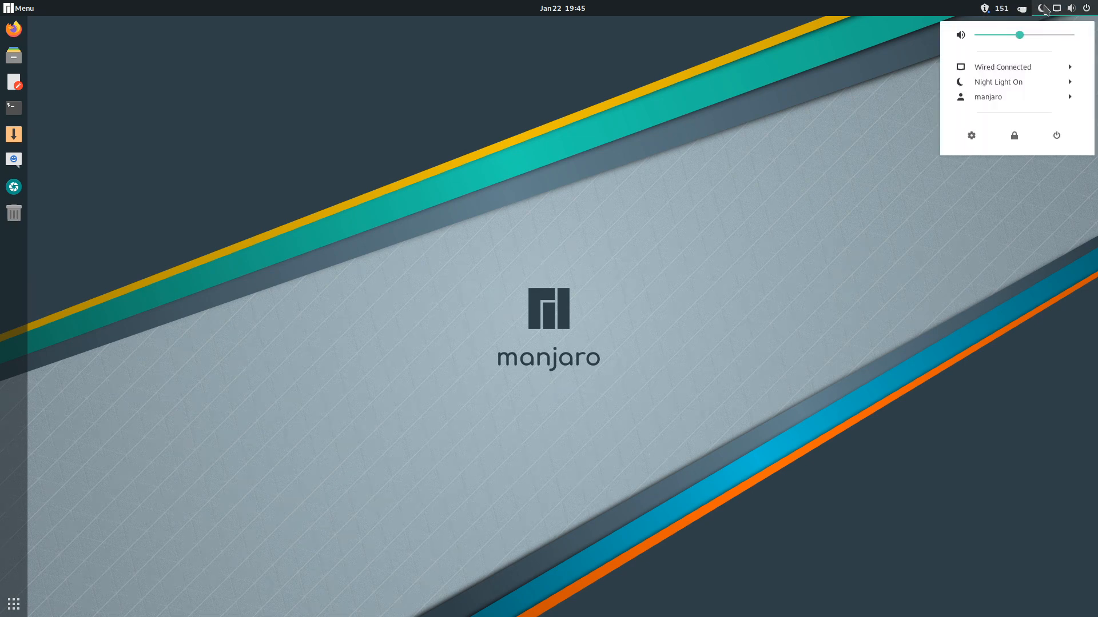
click(1044, 9)
click(1022, 11)
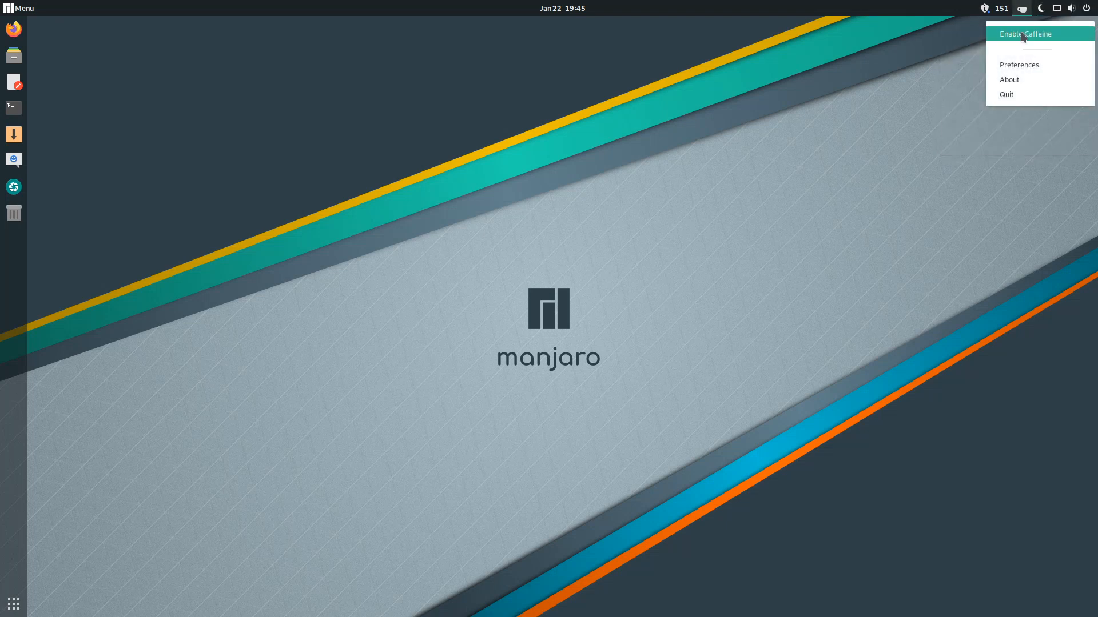
click(1023, 34)
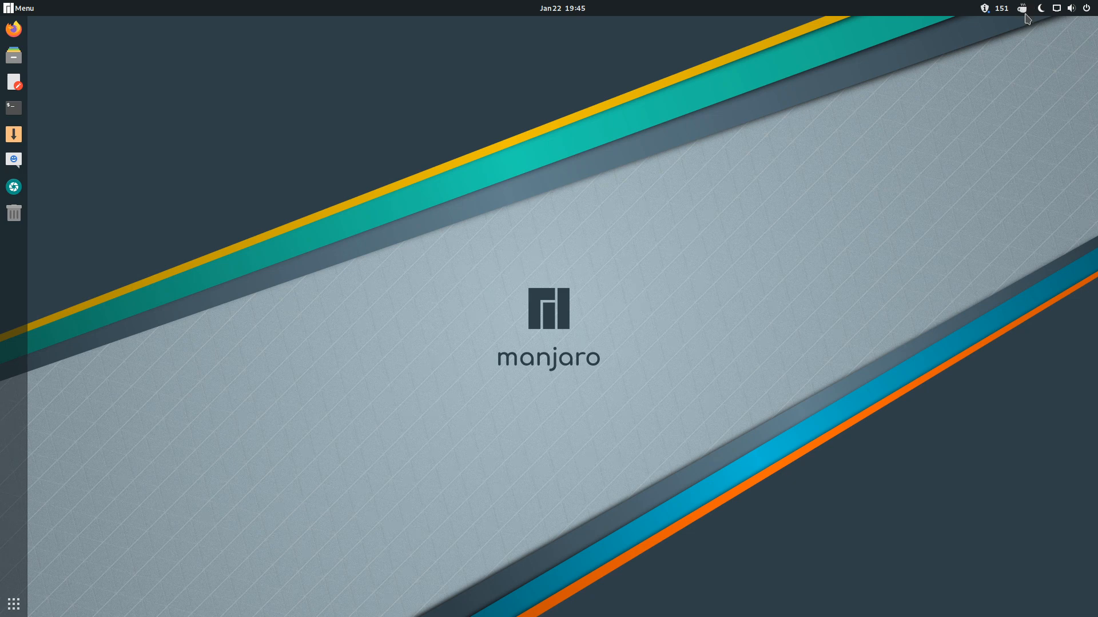
click(1025, 12)
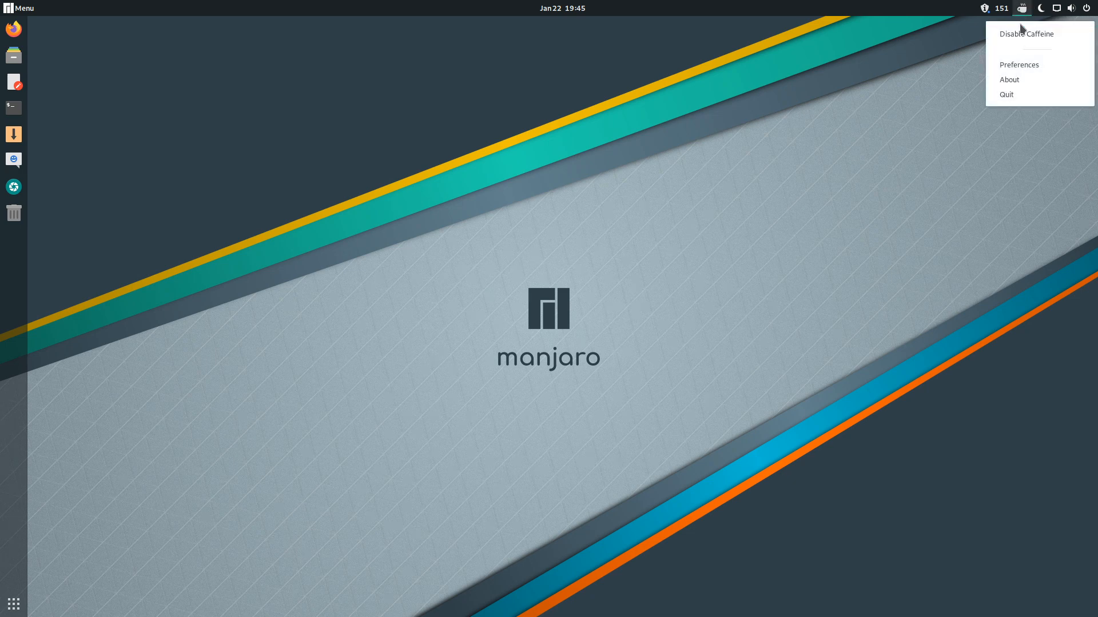
click(1023, 33)
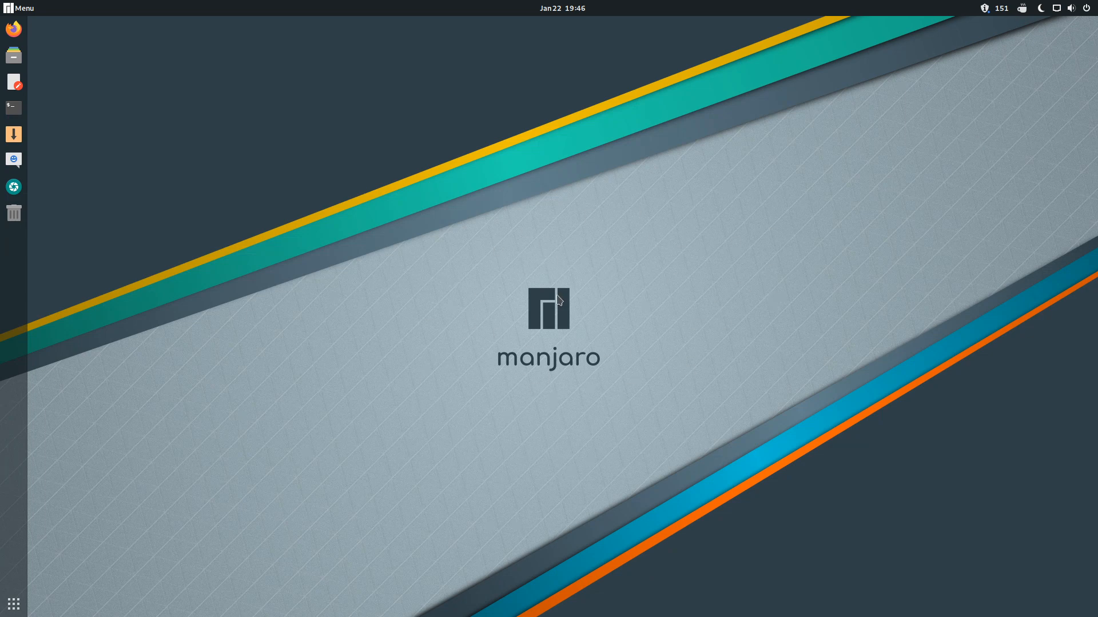
click(1021, 8)
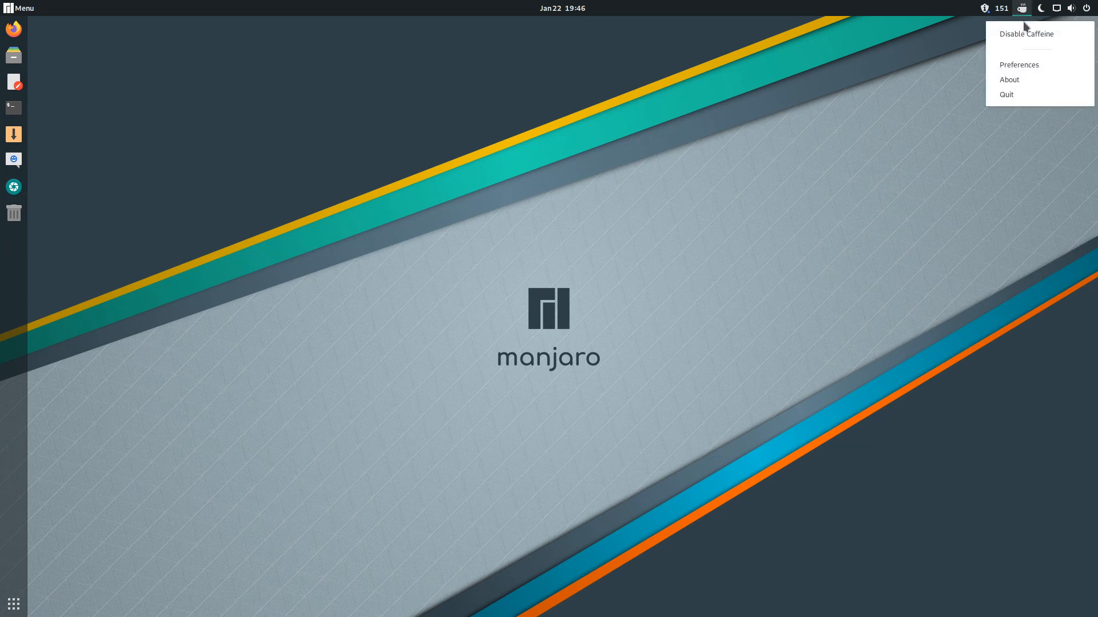
click(1026, 32)
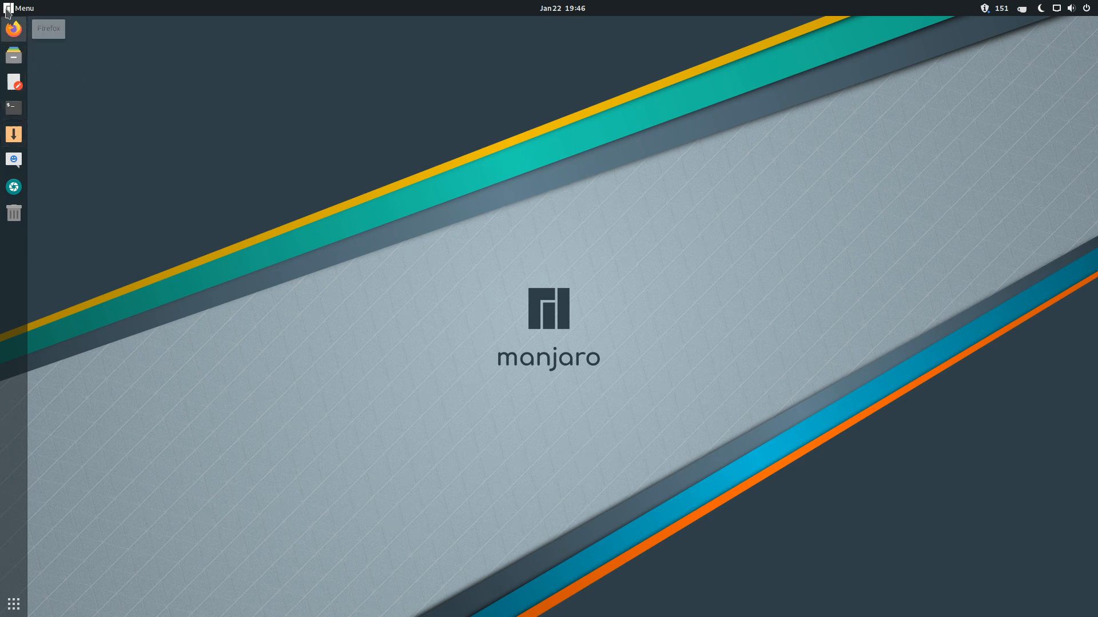
- List the Accessories applications under All Programs in Arc Menu, then close the menu
click(18, 8)
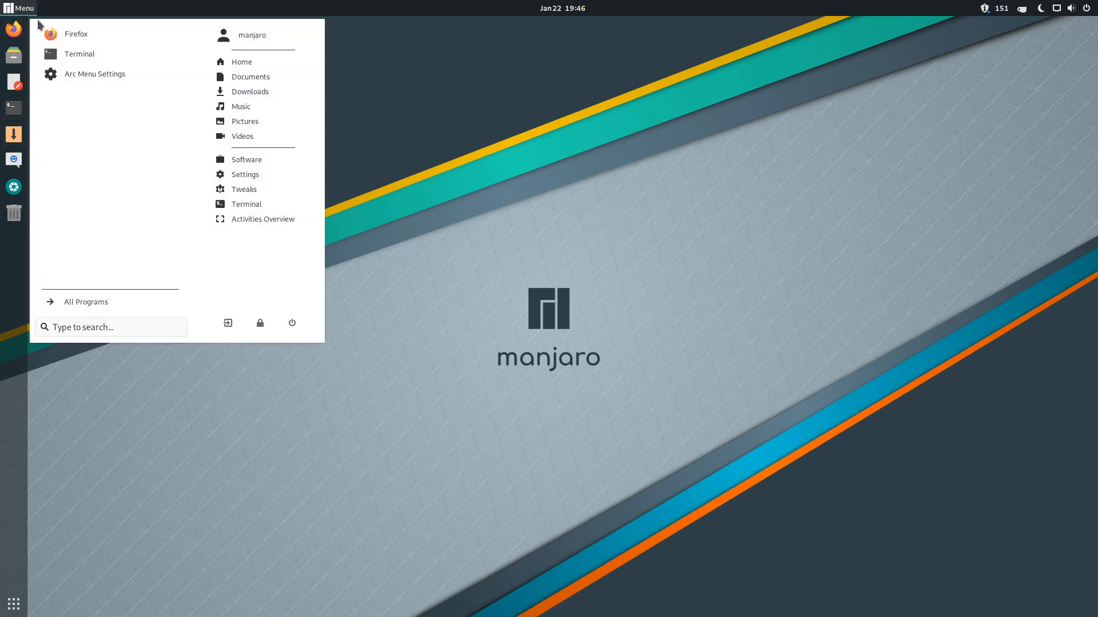
click(64, 301)
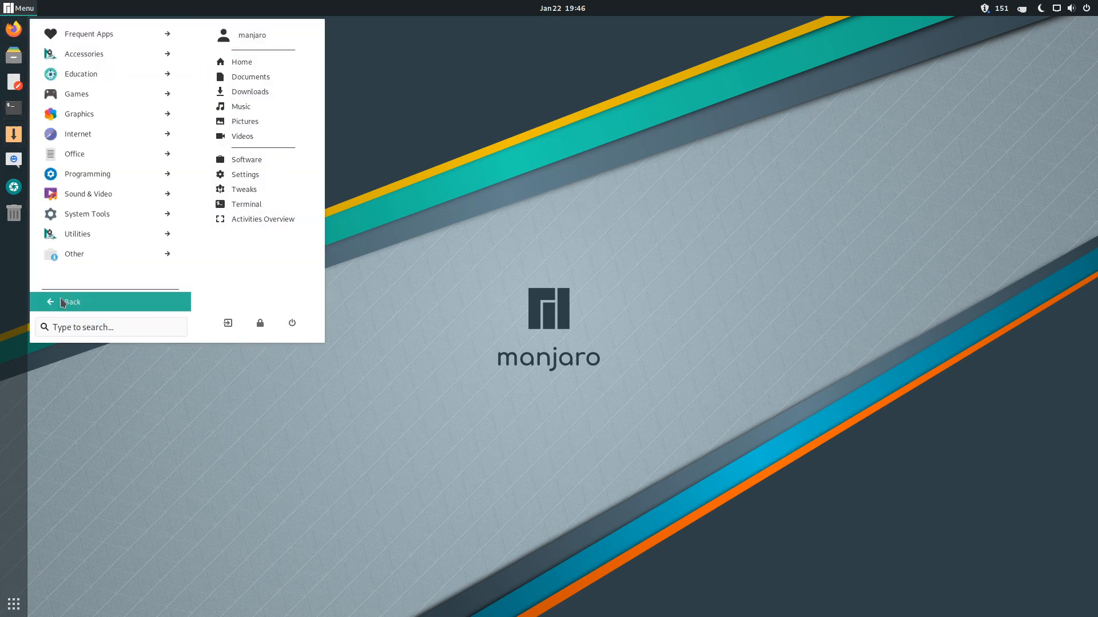
click(92, 55)
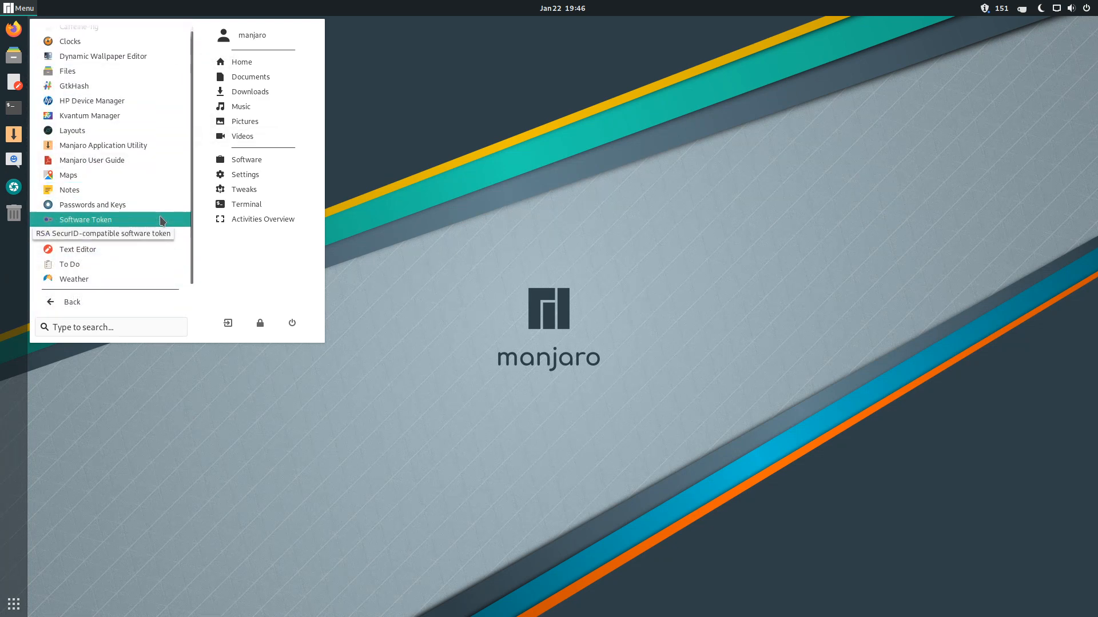
click(52, 17)
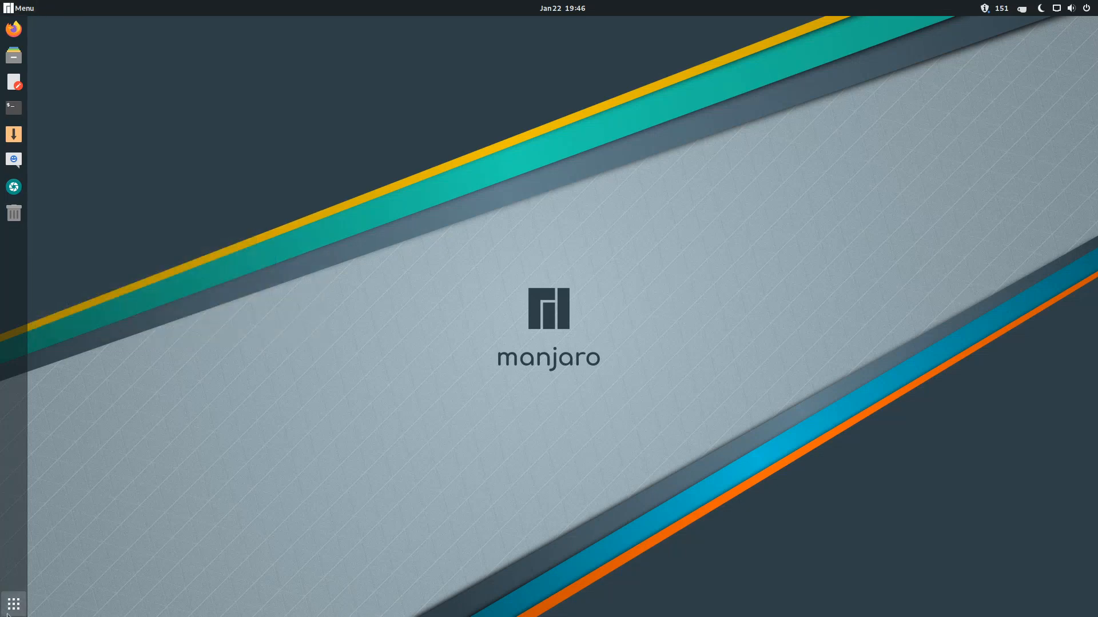
- Scroll through the application grid pages and launch Steam
click(14, 605)
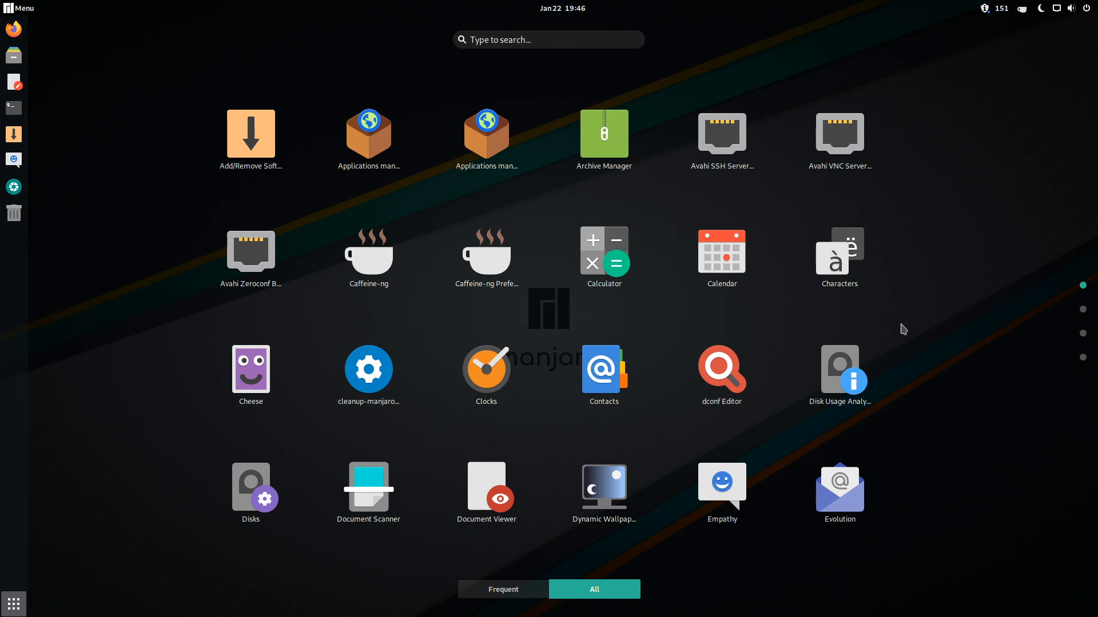
scroll(903, 329, down, 2)
scroll(903, 330, down, 1)
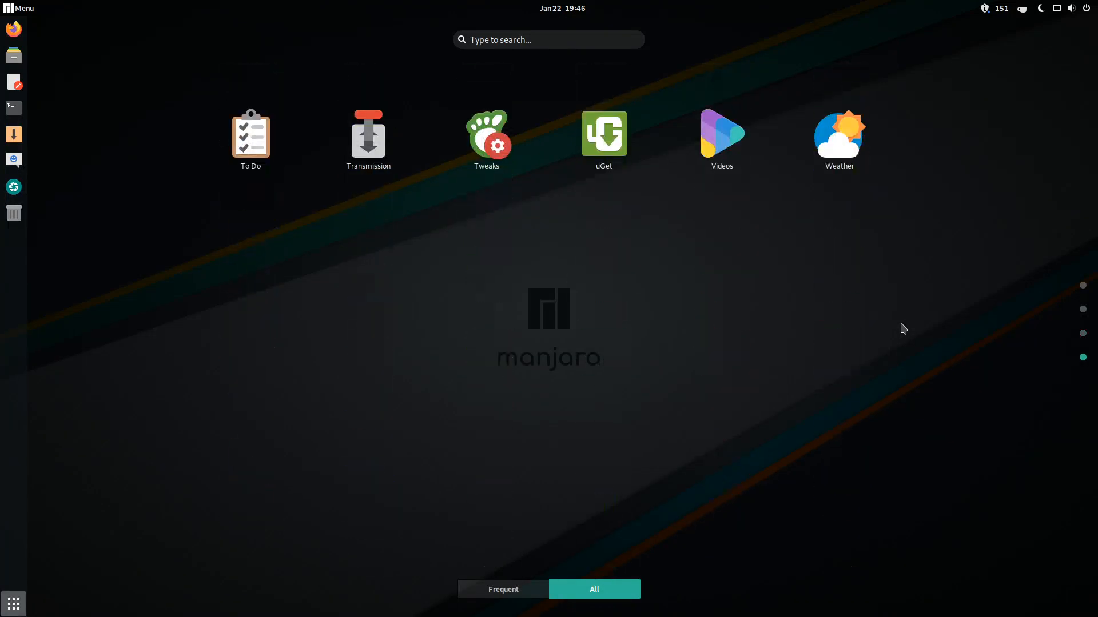
scroll(902, 330, up, 1)
scroll(860, 331, up, 1)
scroll(853, 335, down, 2)
scroll(852, 335, up, 1)
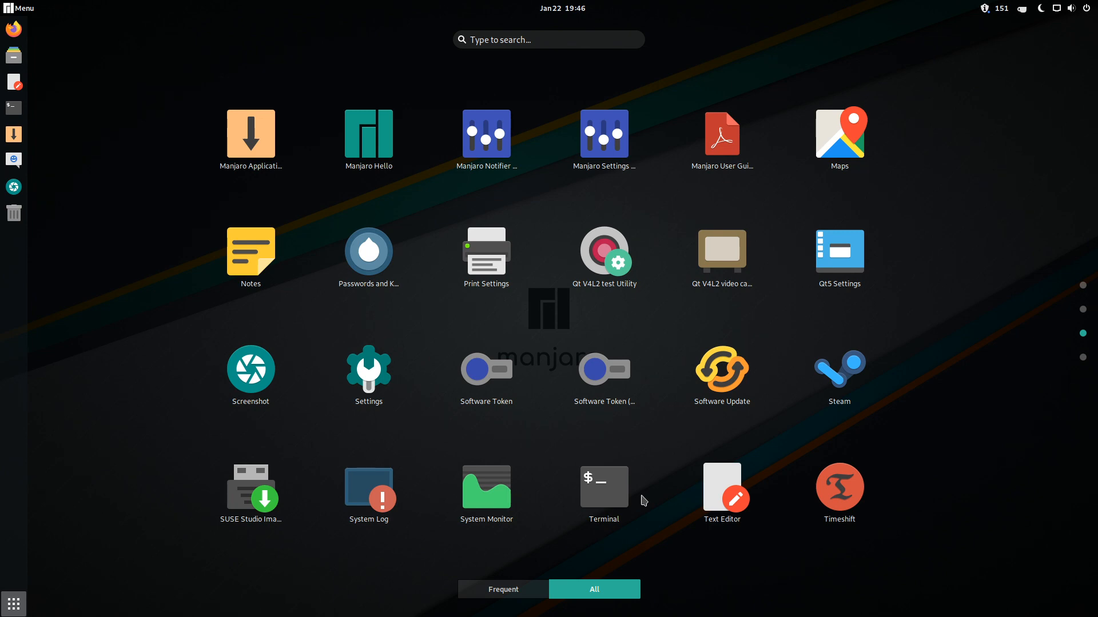
scroll(600, 422, up, 2)
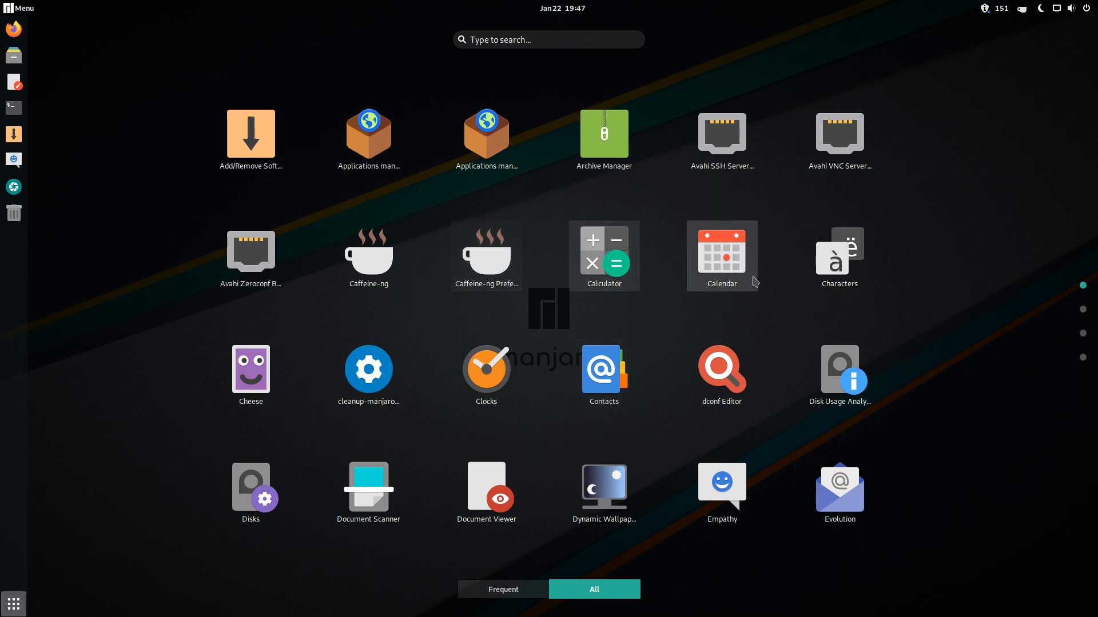
scroll(743, 228, down, 2)
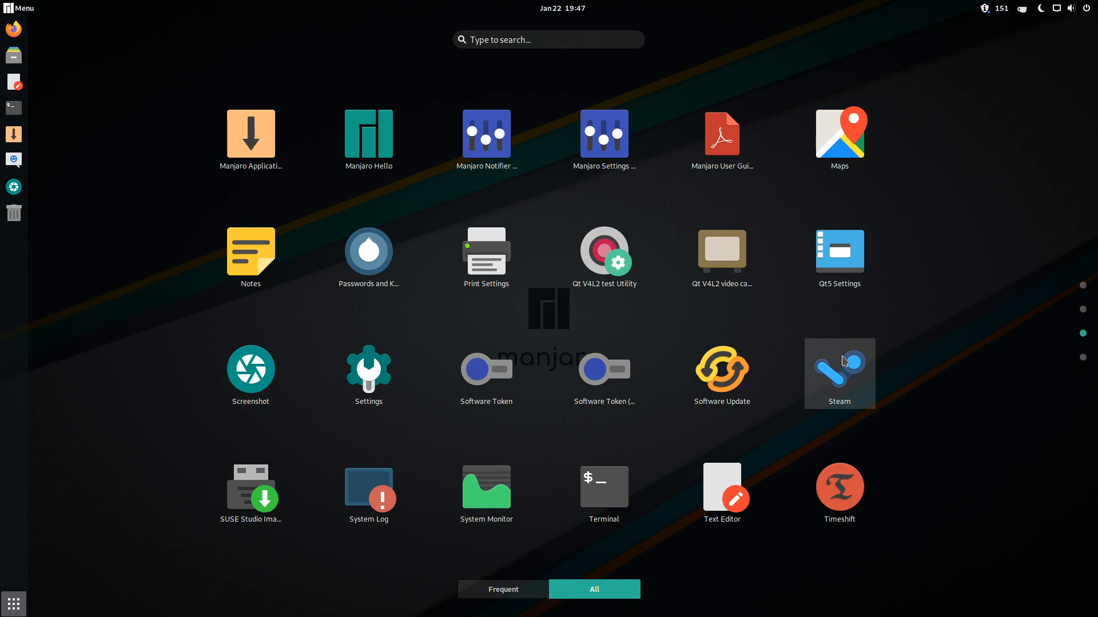
click(844, 360)
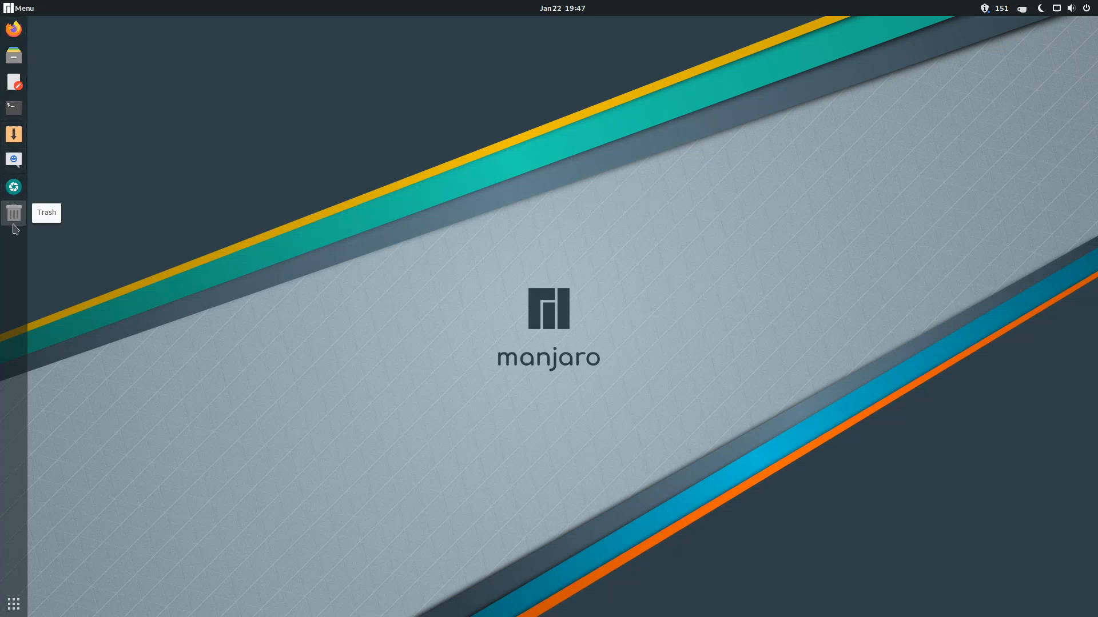
- Reopen the application grid, scroll to its last page, and close it
click(14, 604)
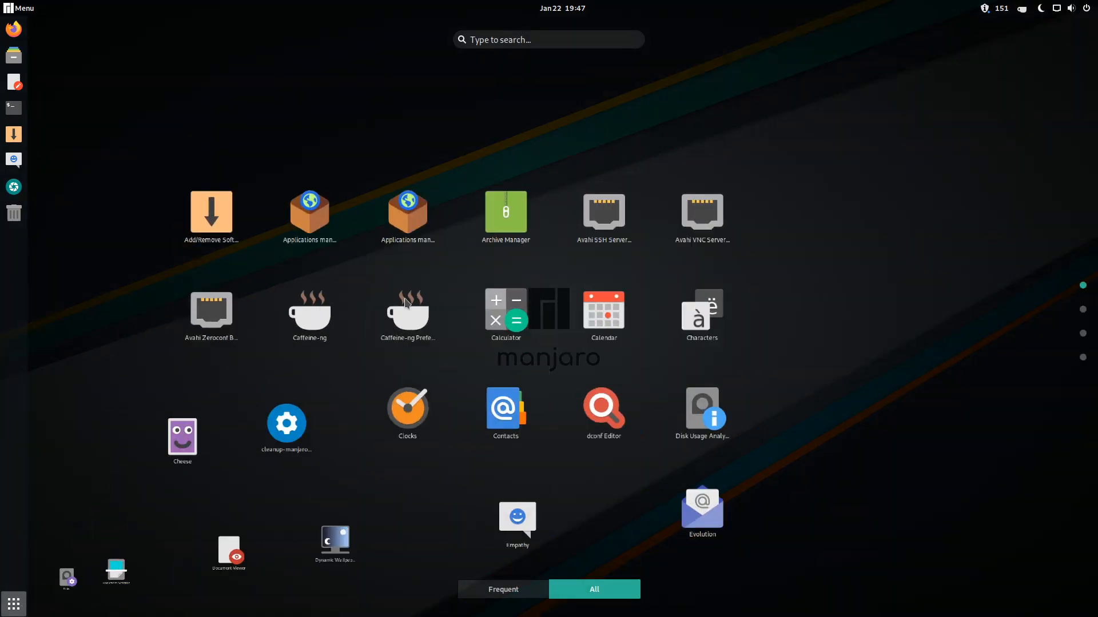
scroll(608, 213, down, 2)
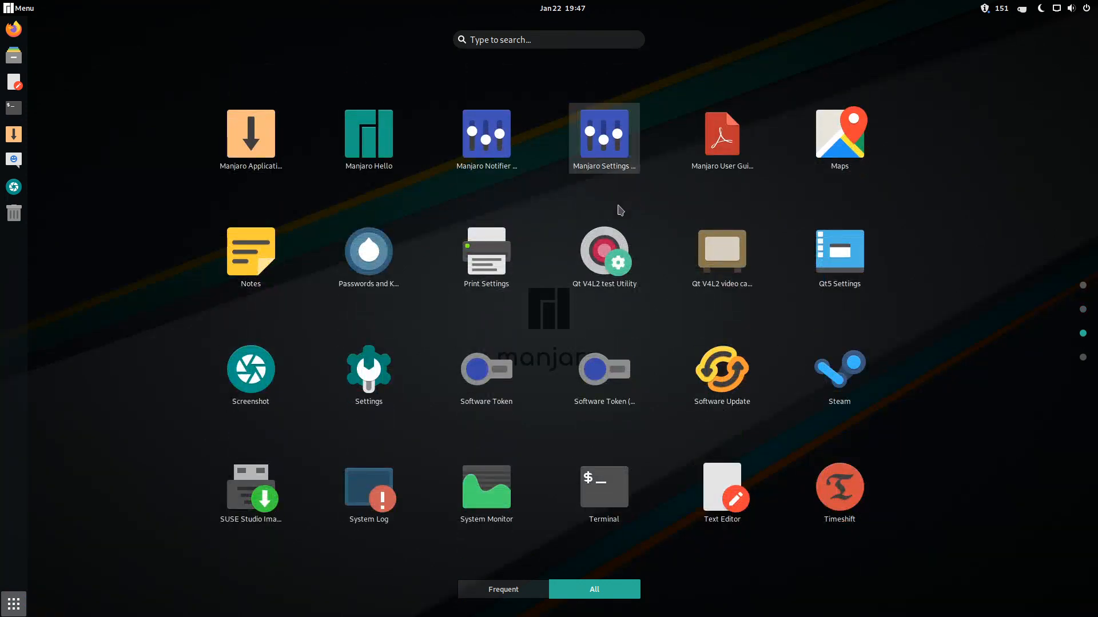
scroll(622, 220, down, 1)
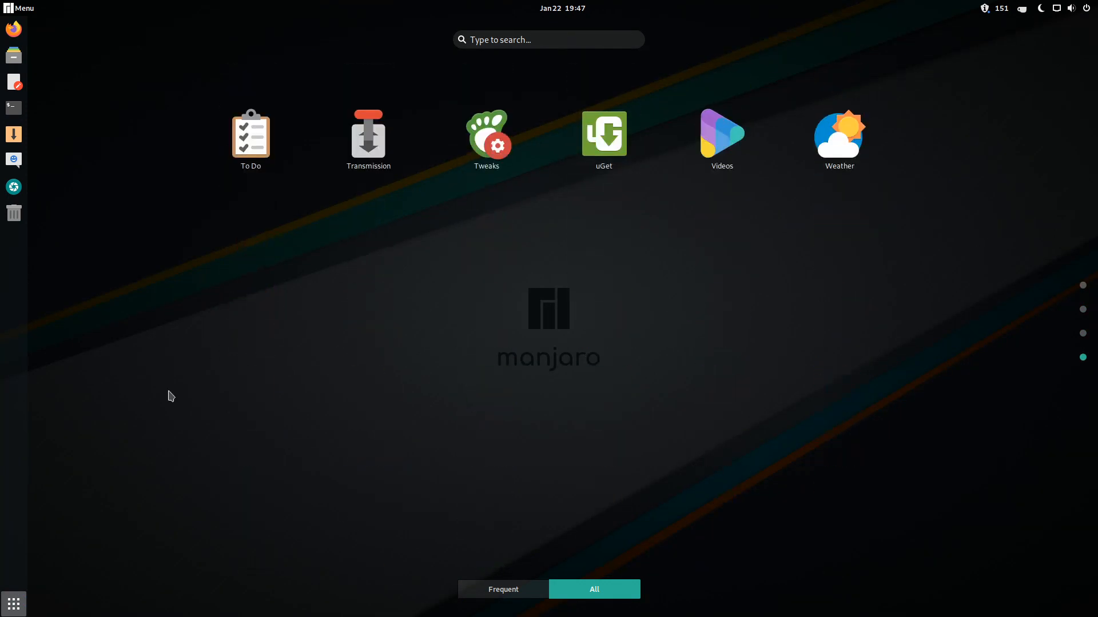
click(21, 611)
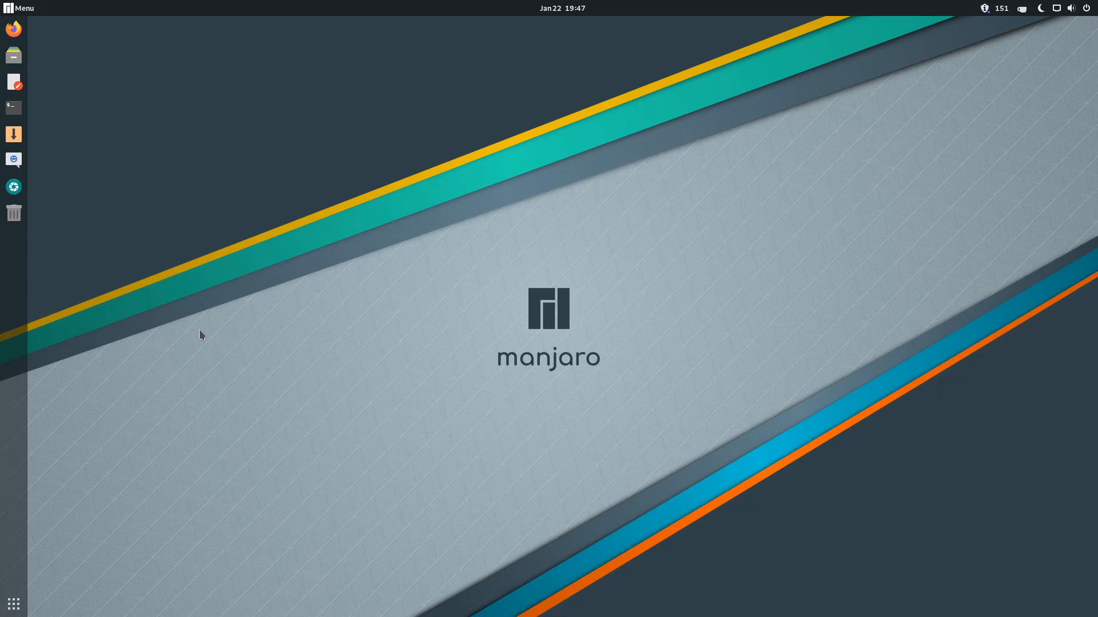
- Open the Arc Menu's All Programs list and browse the System Tools applications
click(8, 10)
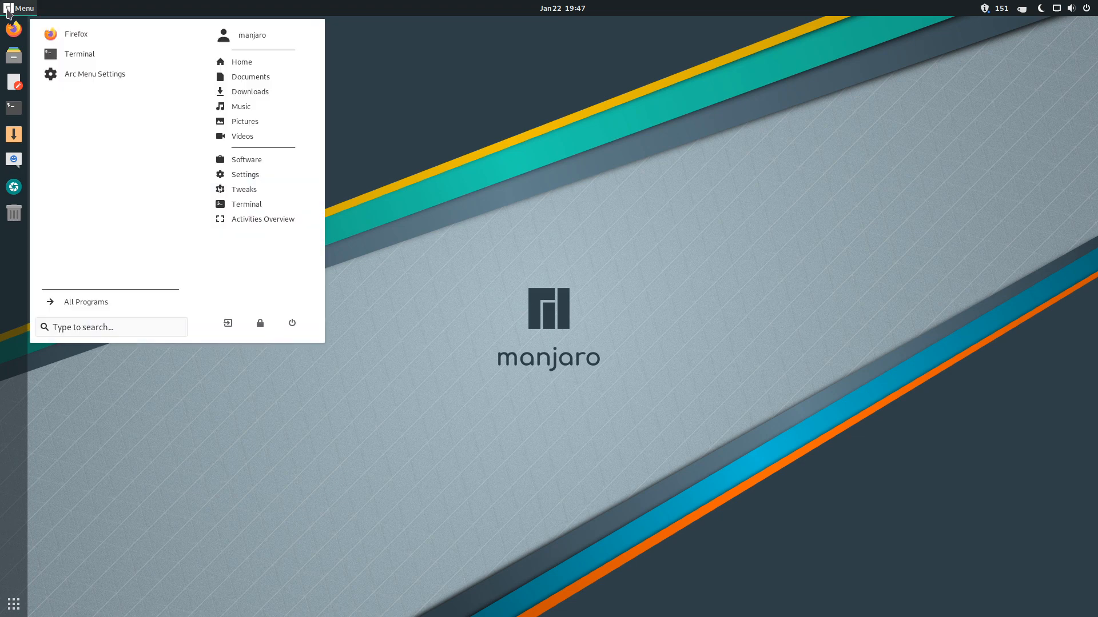
click(86, 302)
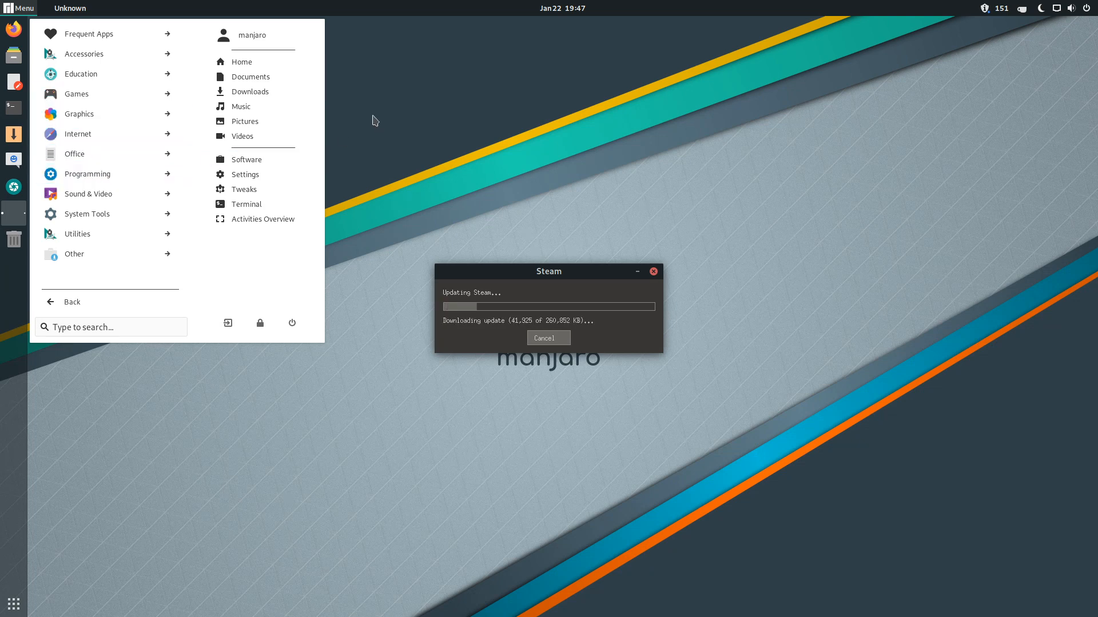
click(97, 214)
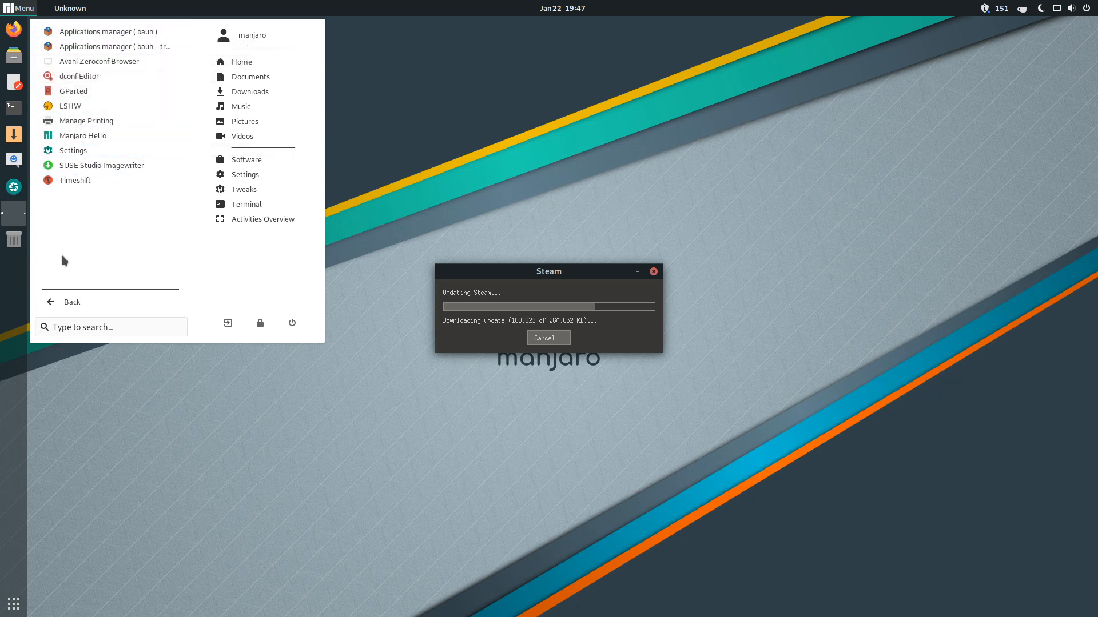
click(65, 302)
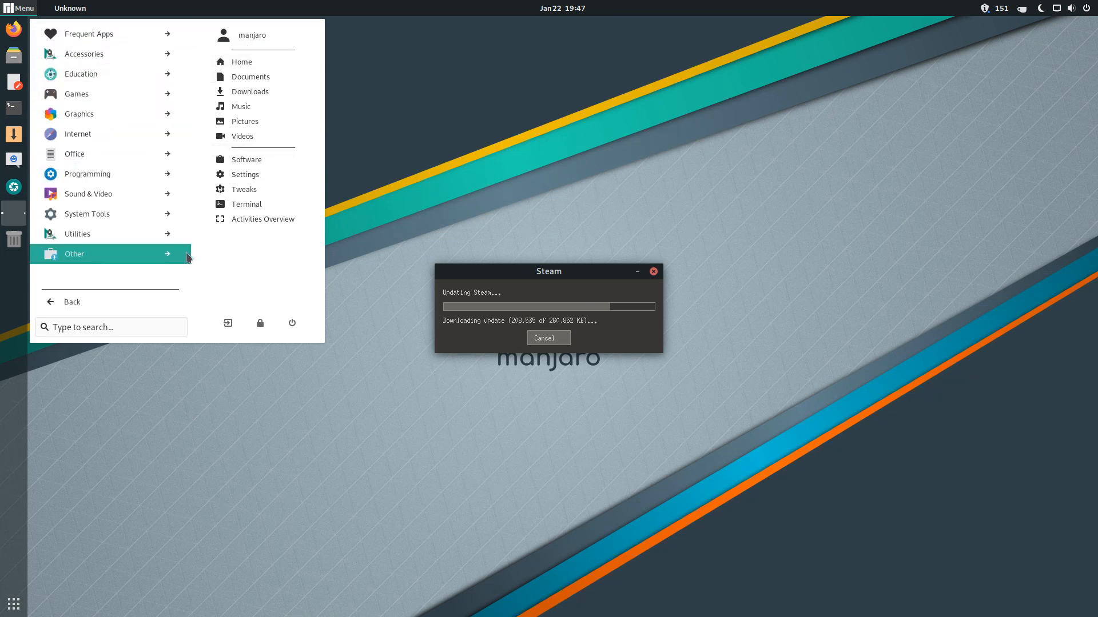
click(137, 213)
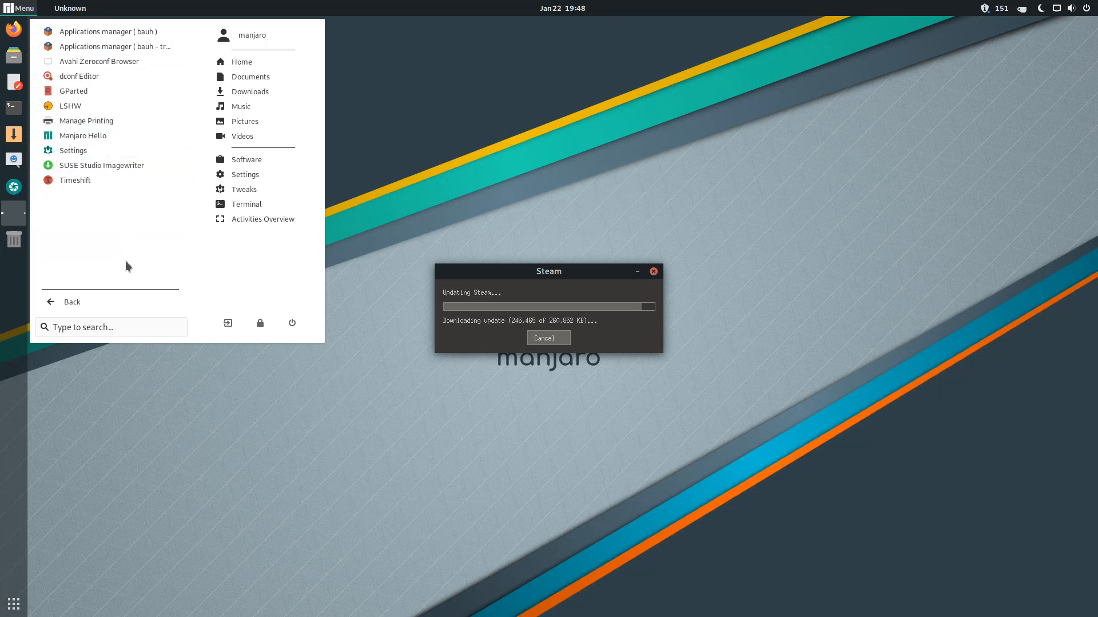
click(89, 301)
- Look through the Internet and Graphics categories, then launch LibreOffice Writer from Office
click(96, 132)
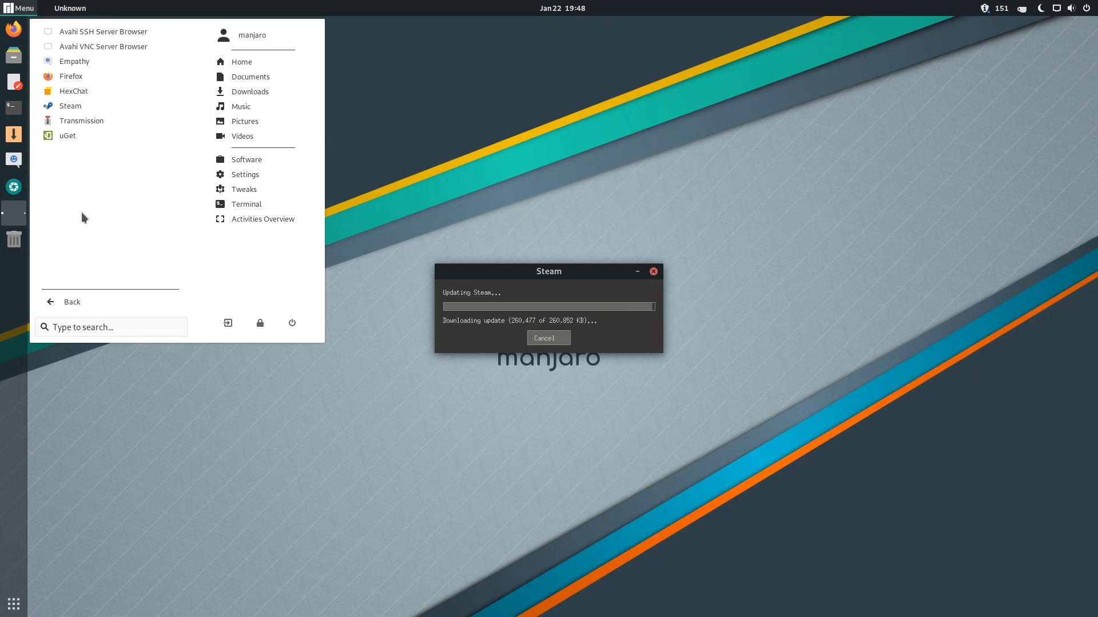
click(86, 302)
click(92, 119)
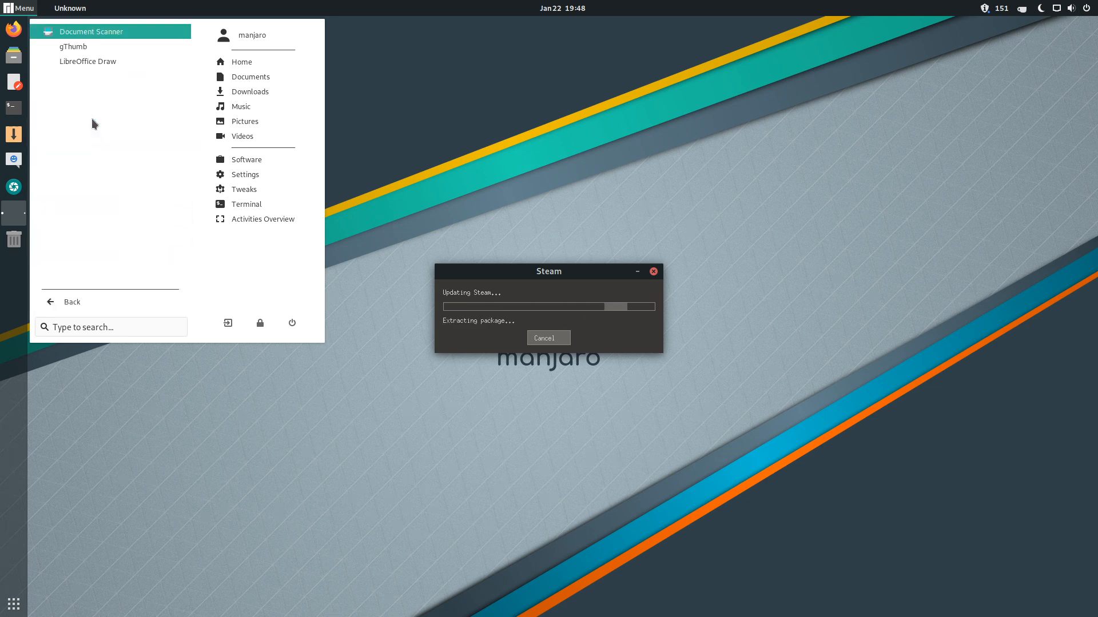
click(72, 301)
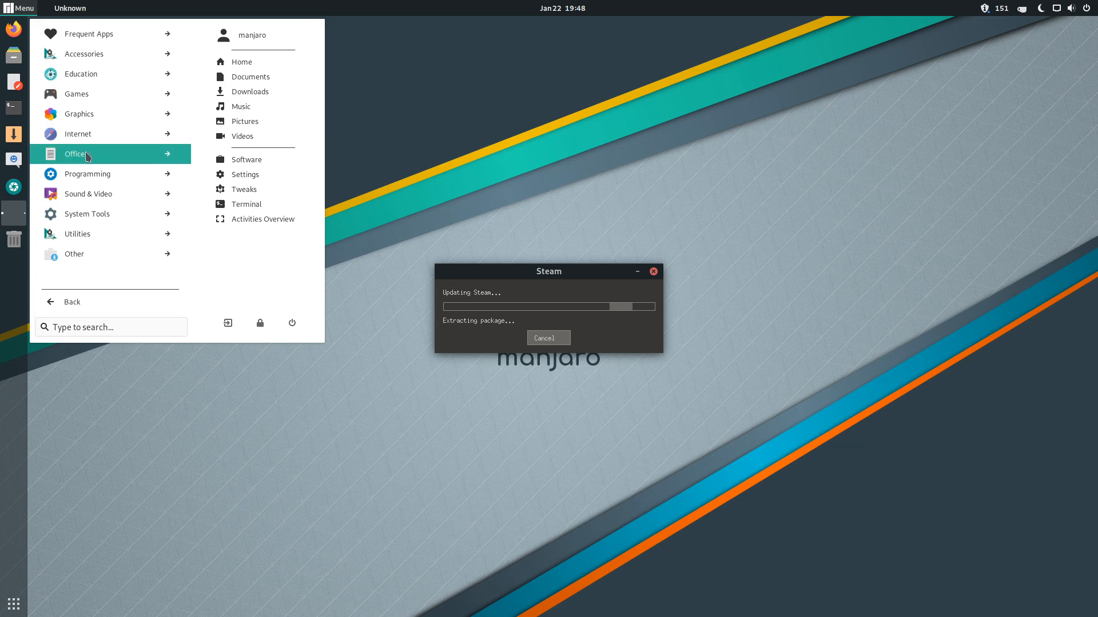
click(86, 154)
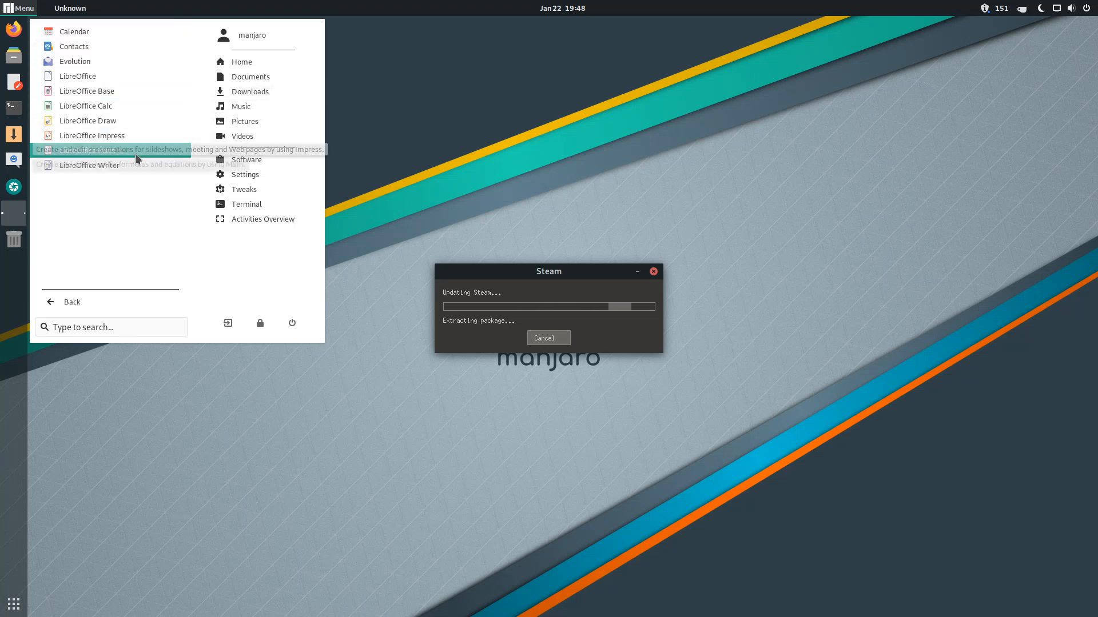
click(108, 165)
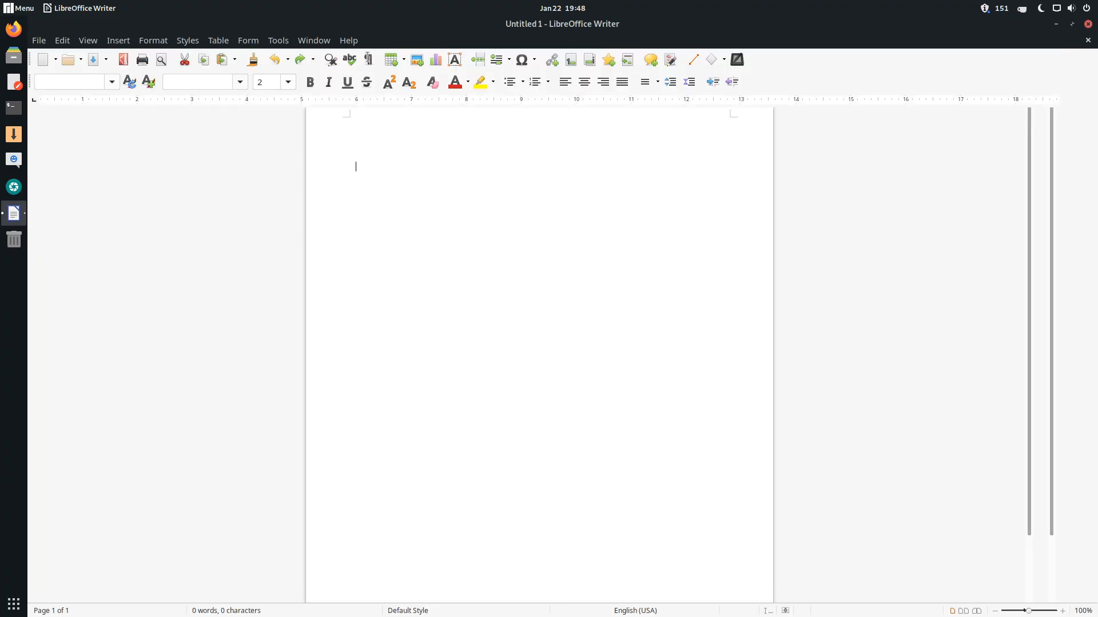
- Check the LibreOffice version (6.2.8.2) in Help > About, then close Writer and minimize Steam
click(348, 41)
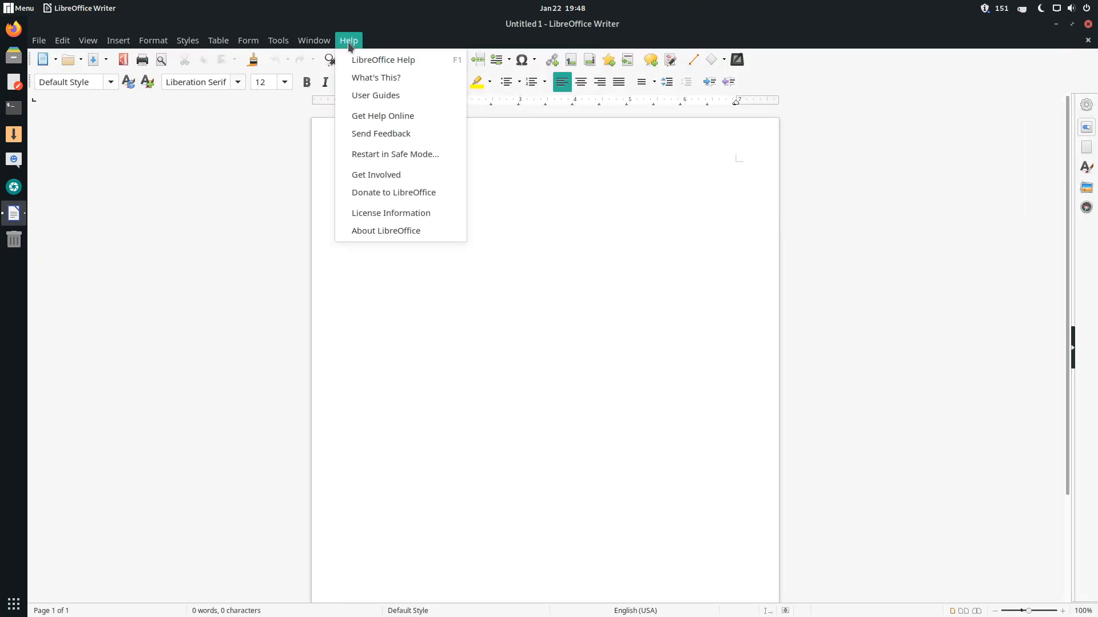
click(375, 231)
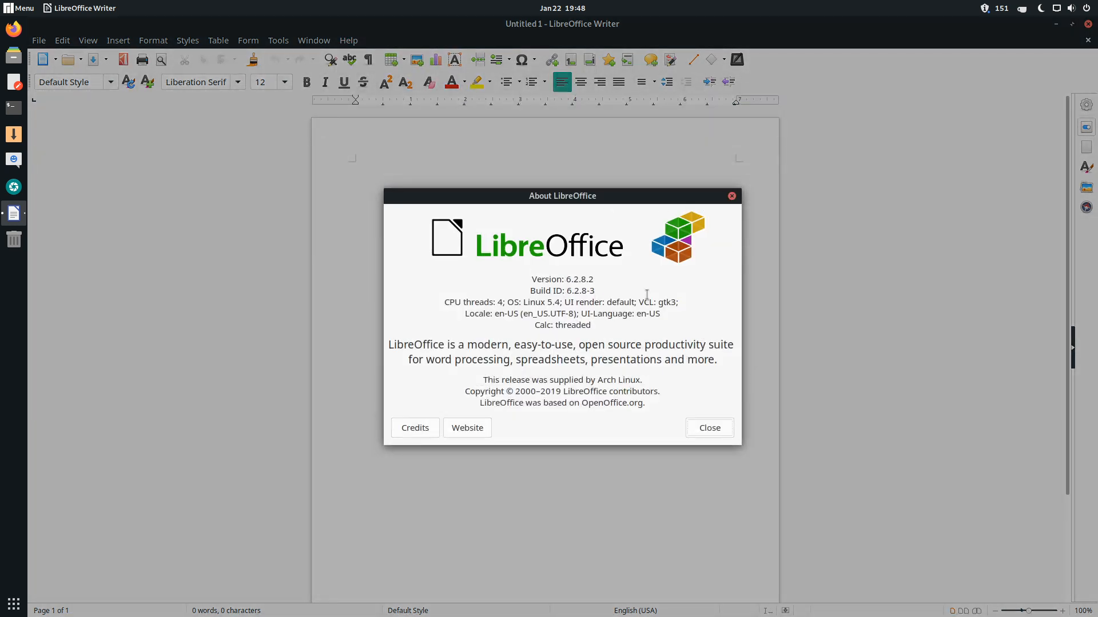
click(731, 196)
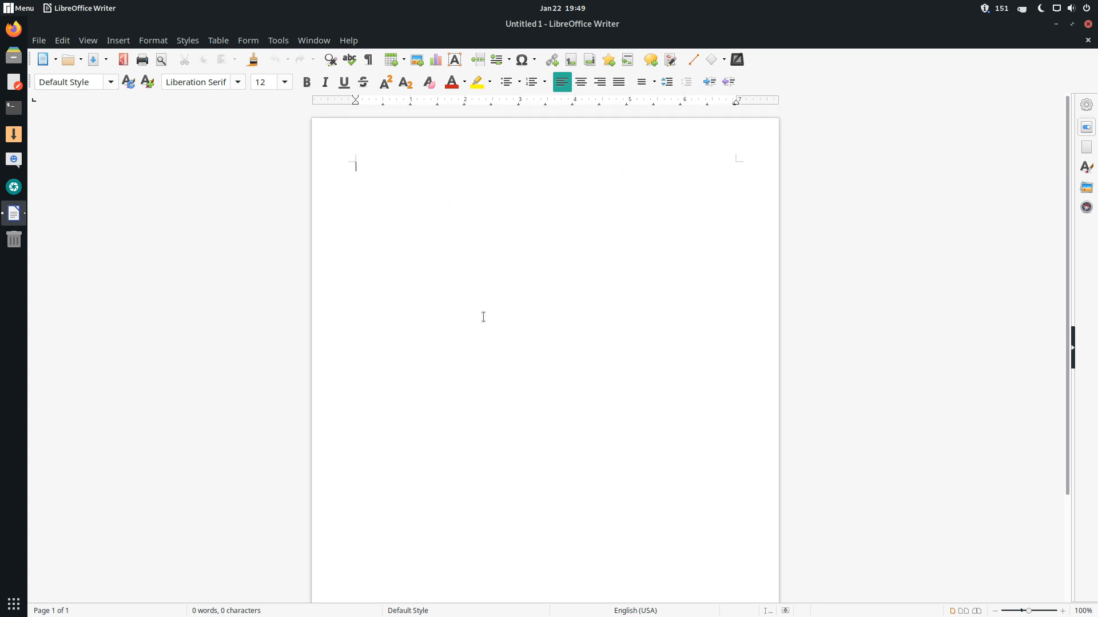
click(1087, 24)
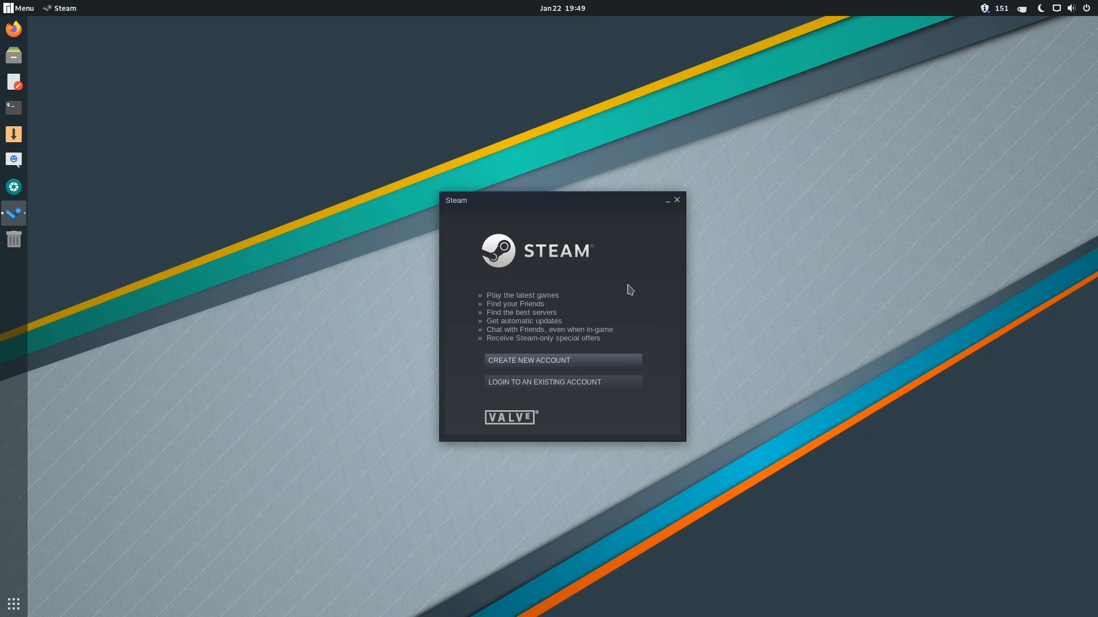
click(667, 206)
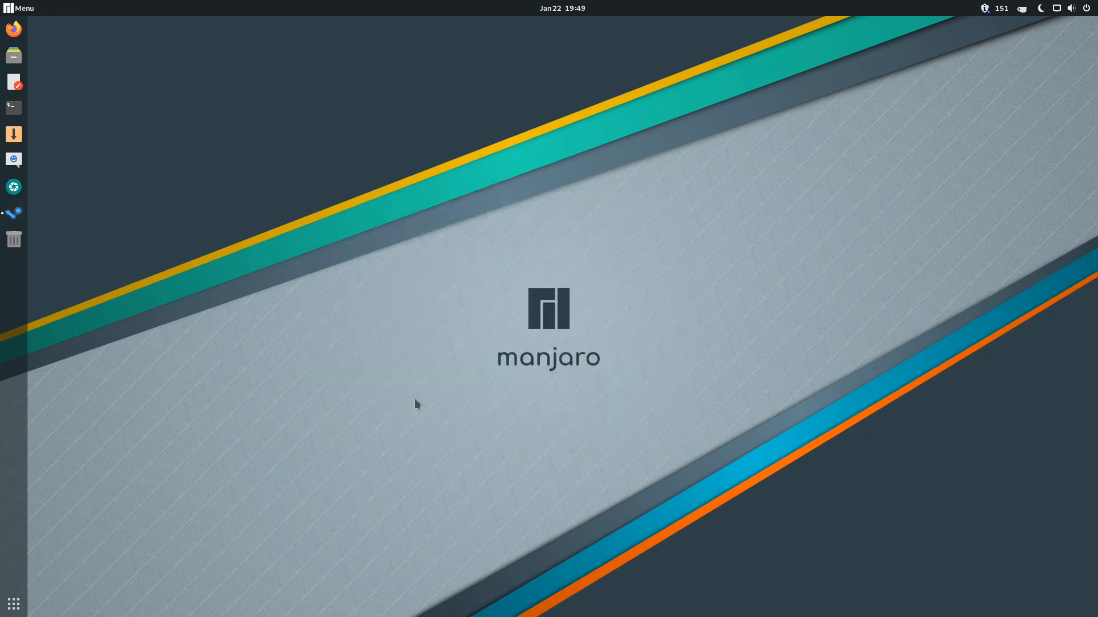